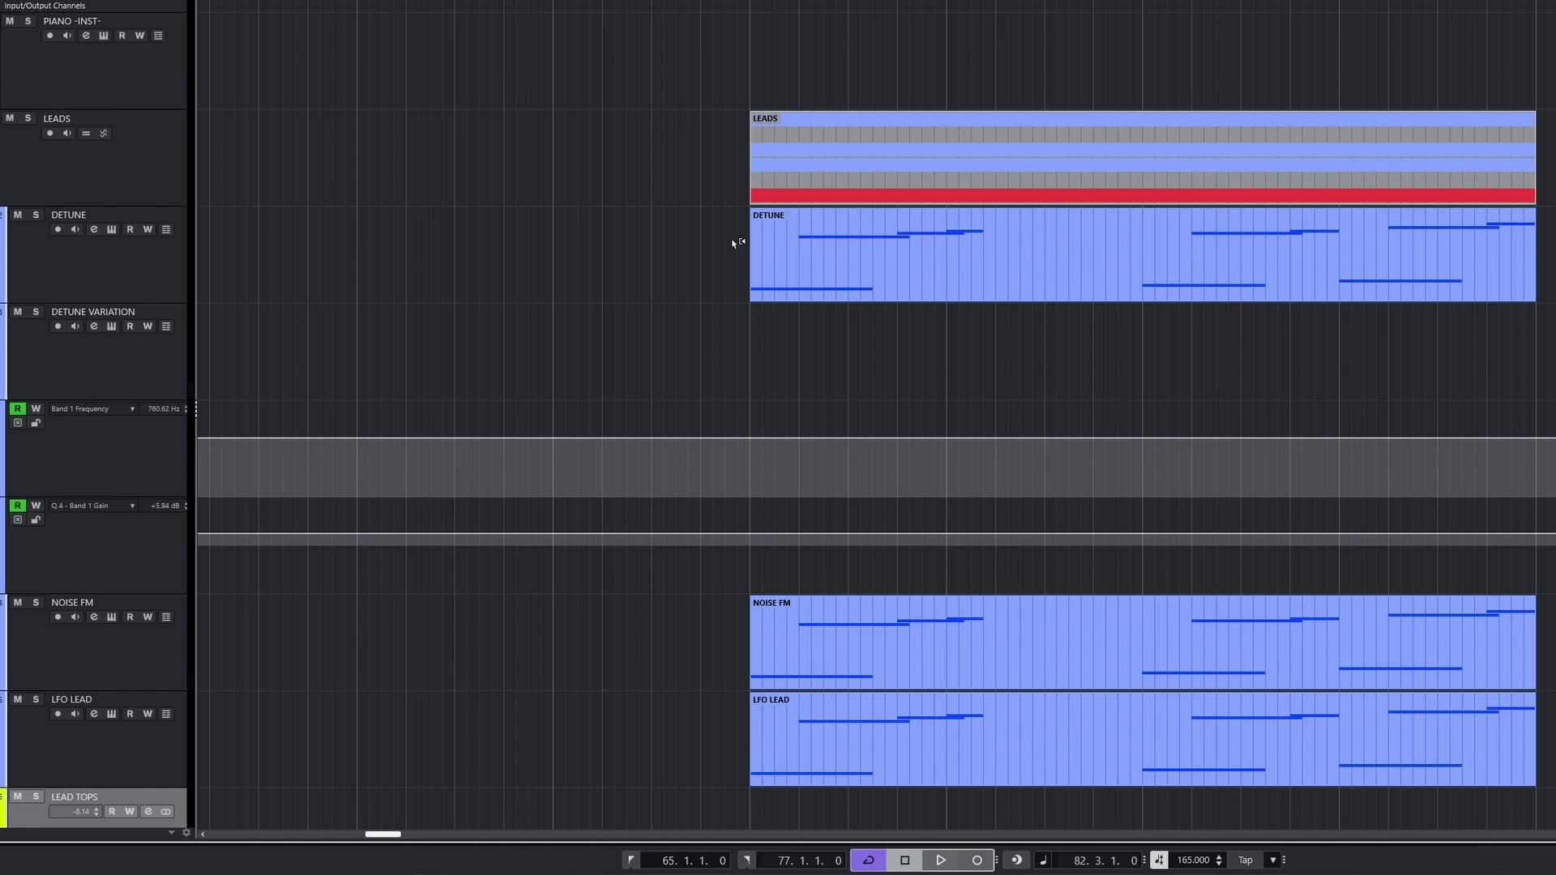
Open the Serum instrument of the DETUNE track and move its window aside
click(23, 279)
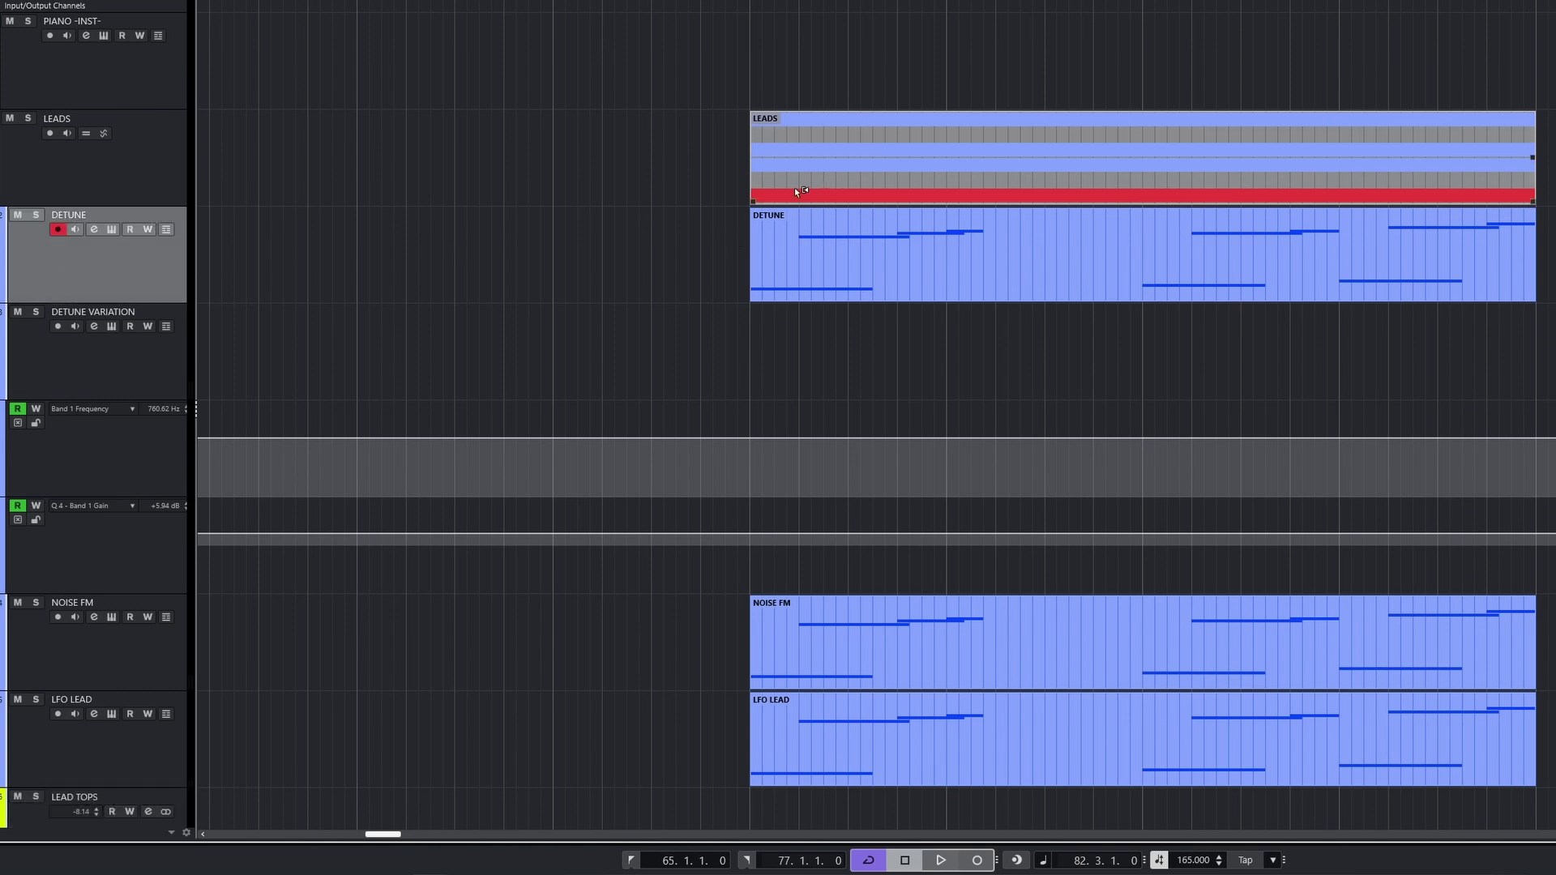
key(e)
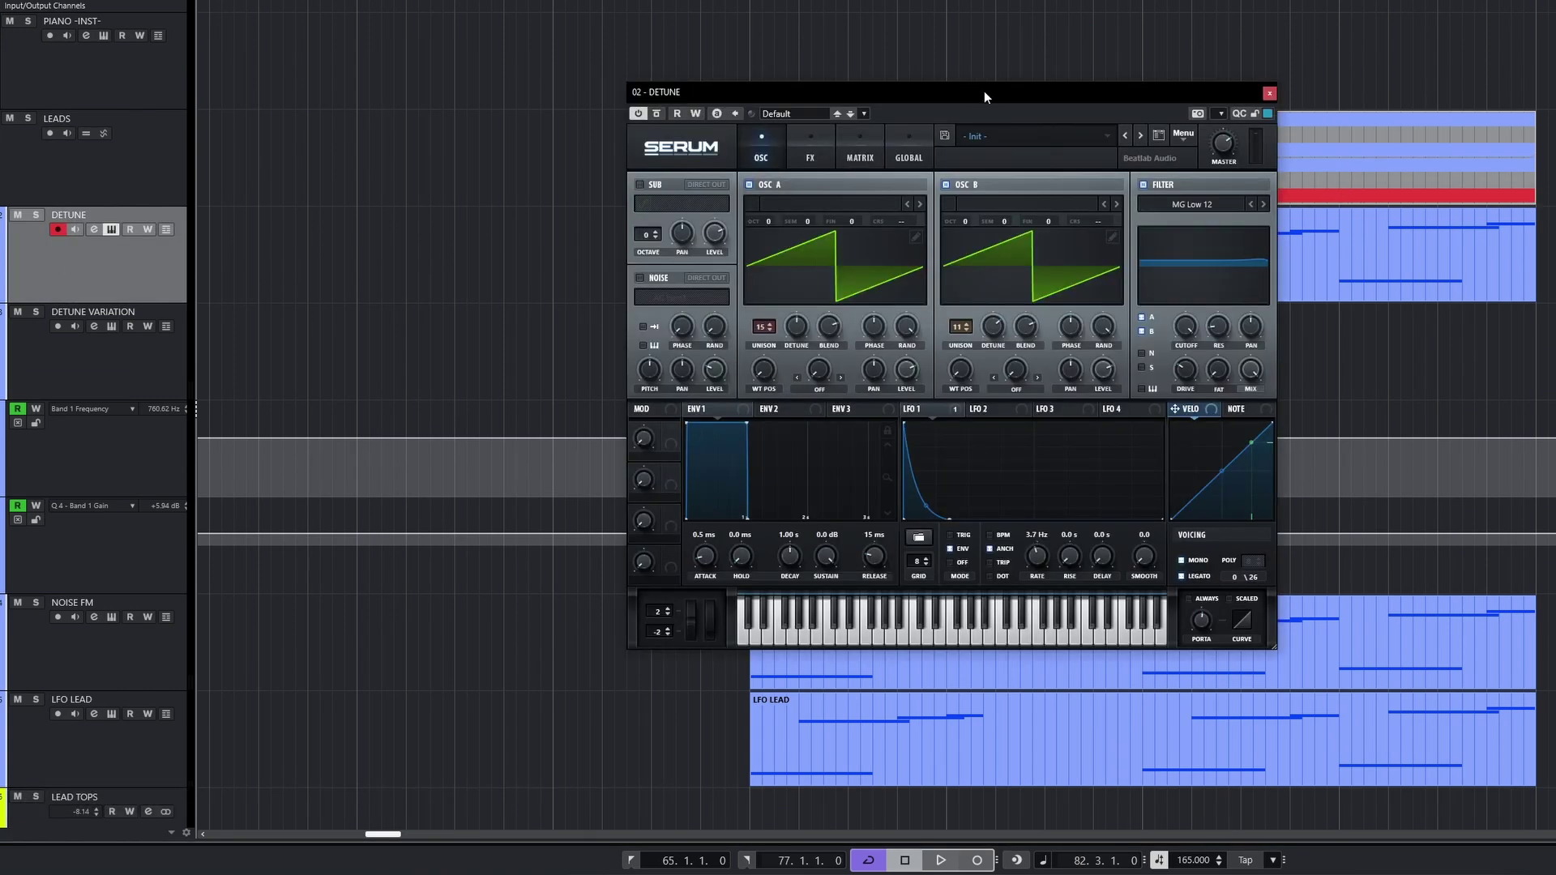
drag(984, 91, 1155, 84)
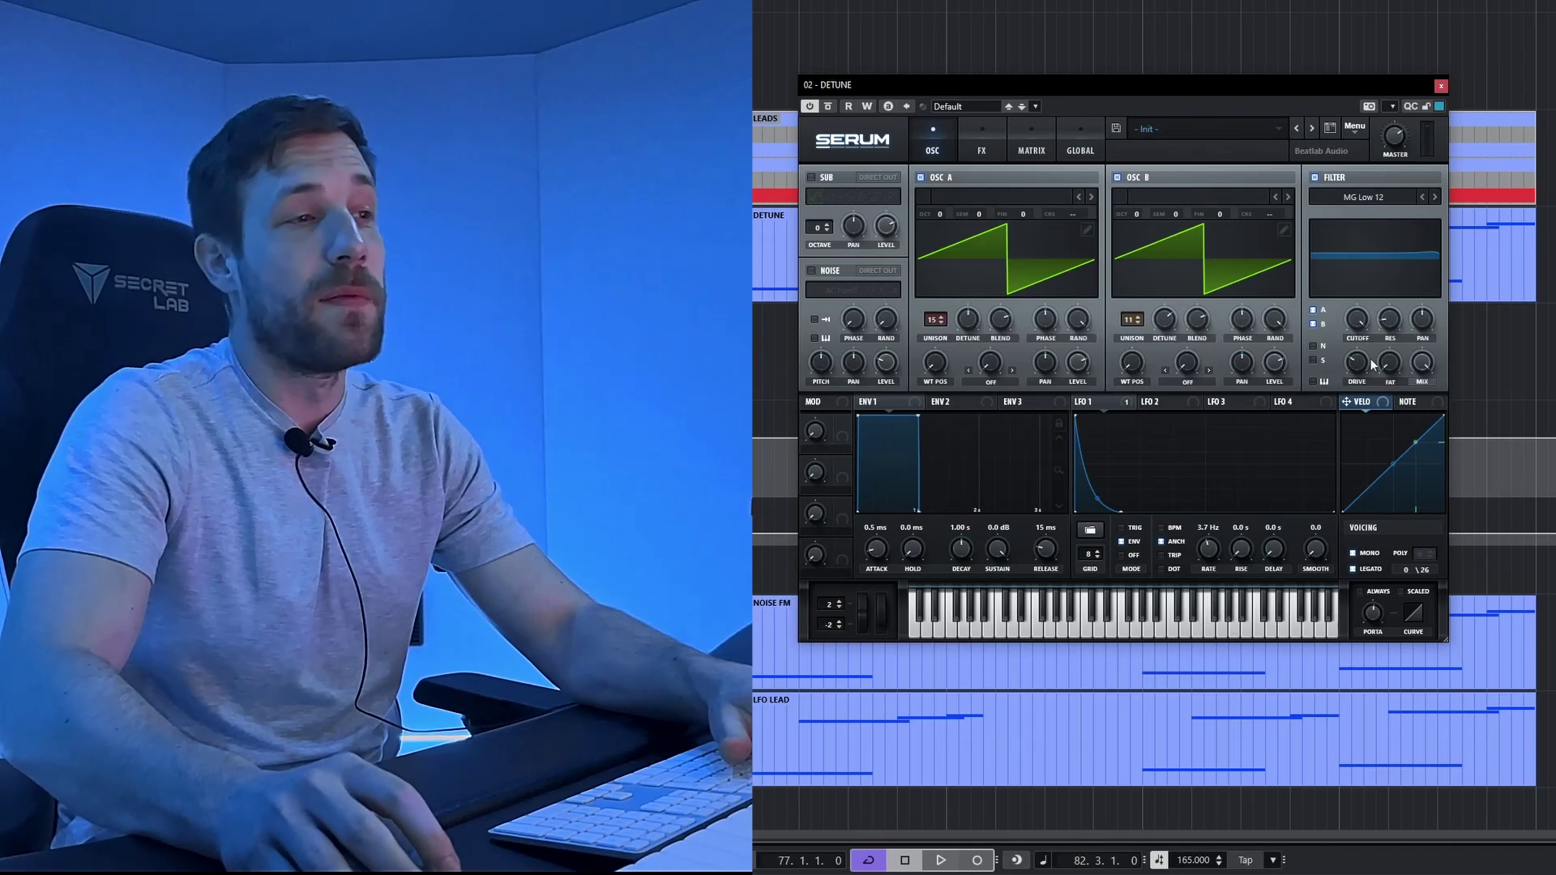
Look through the effects, modulation matrix and global settings of the DETUNE patch
click(984, 148)
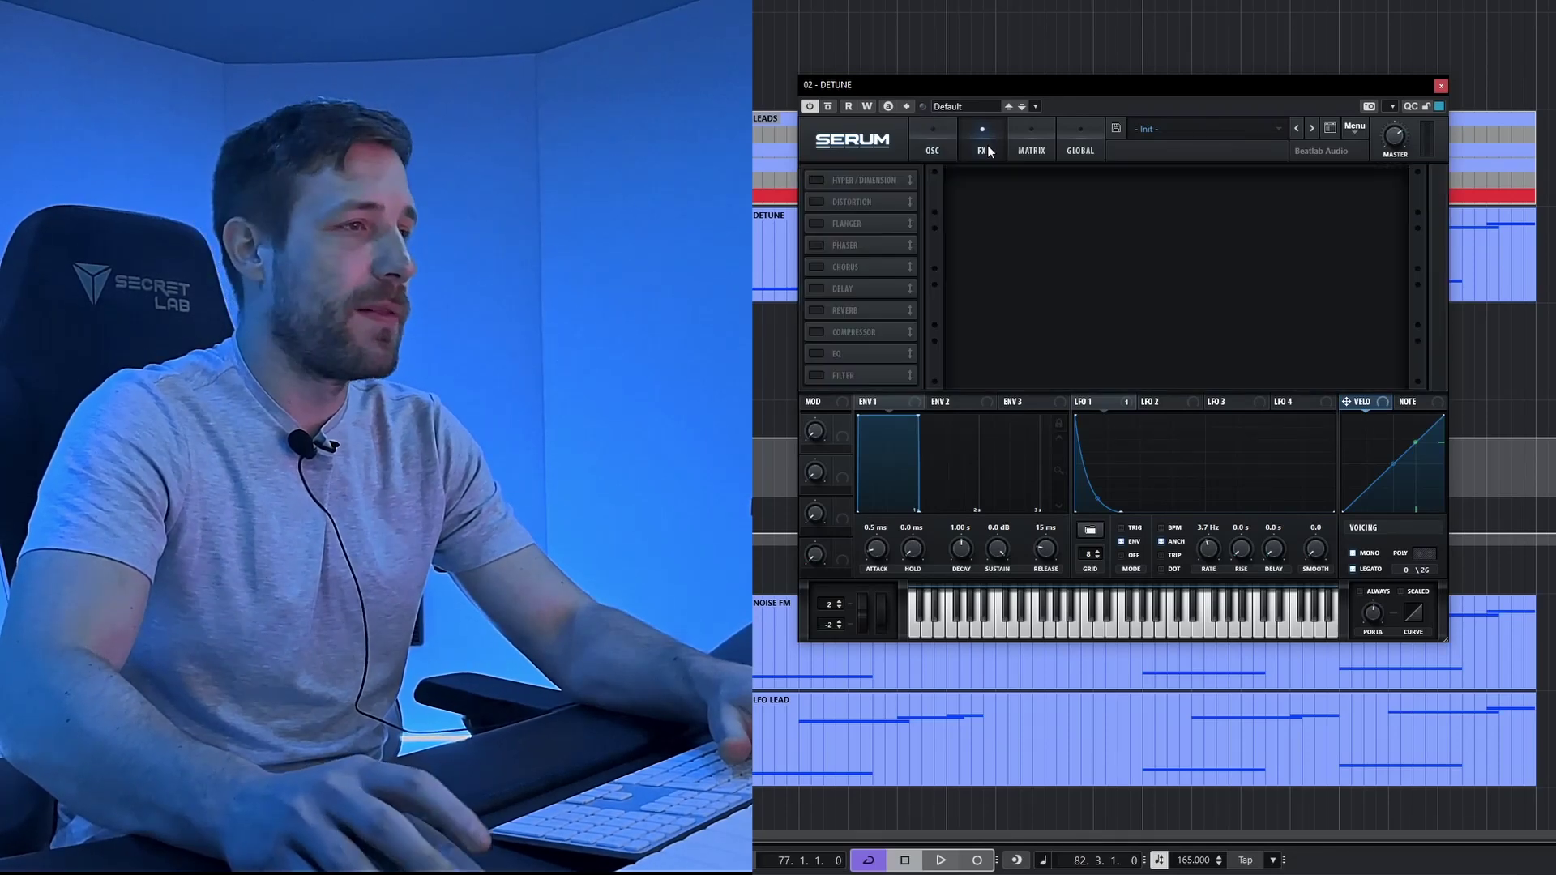
click(1042, 144)
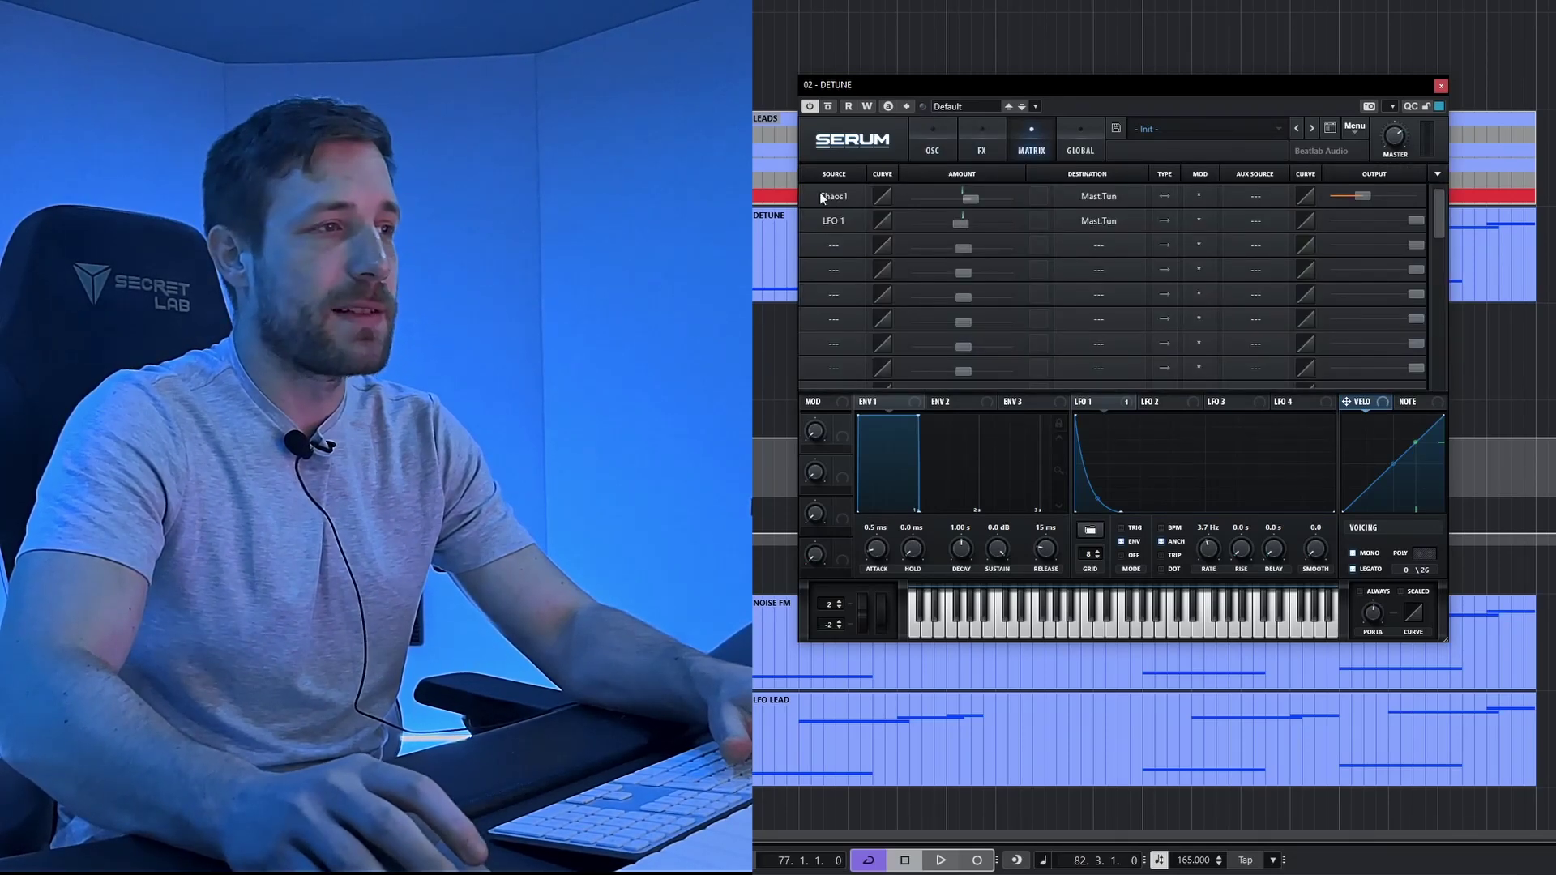
click(1058, 141)
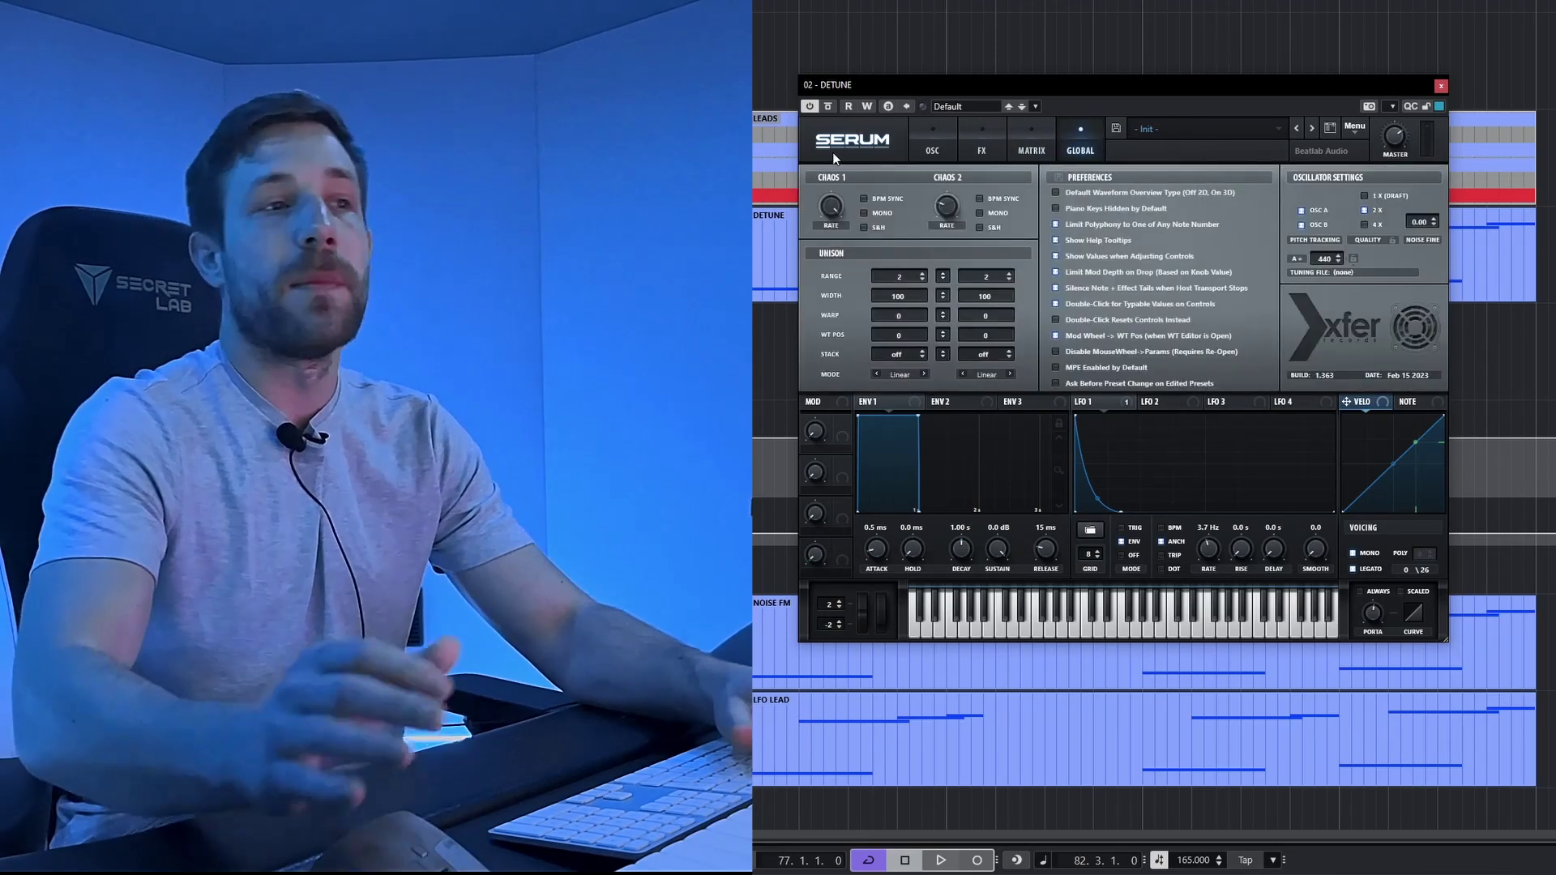
click(932, 150)
Fine-tune the output amount of the Chaos1 to master tuning modulation in the DETUNE patch's matrix
click(1031, 150)
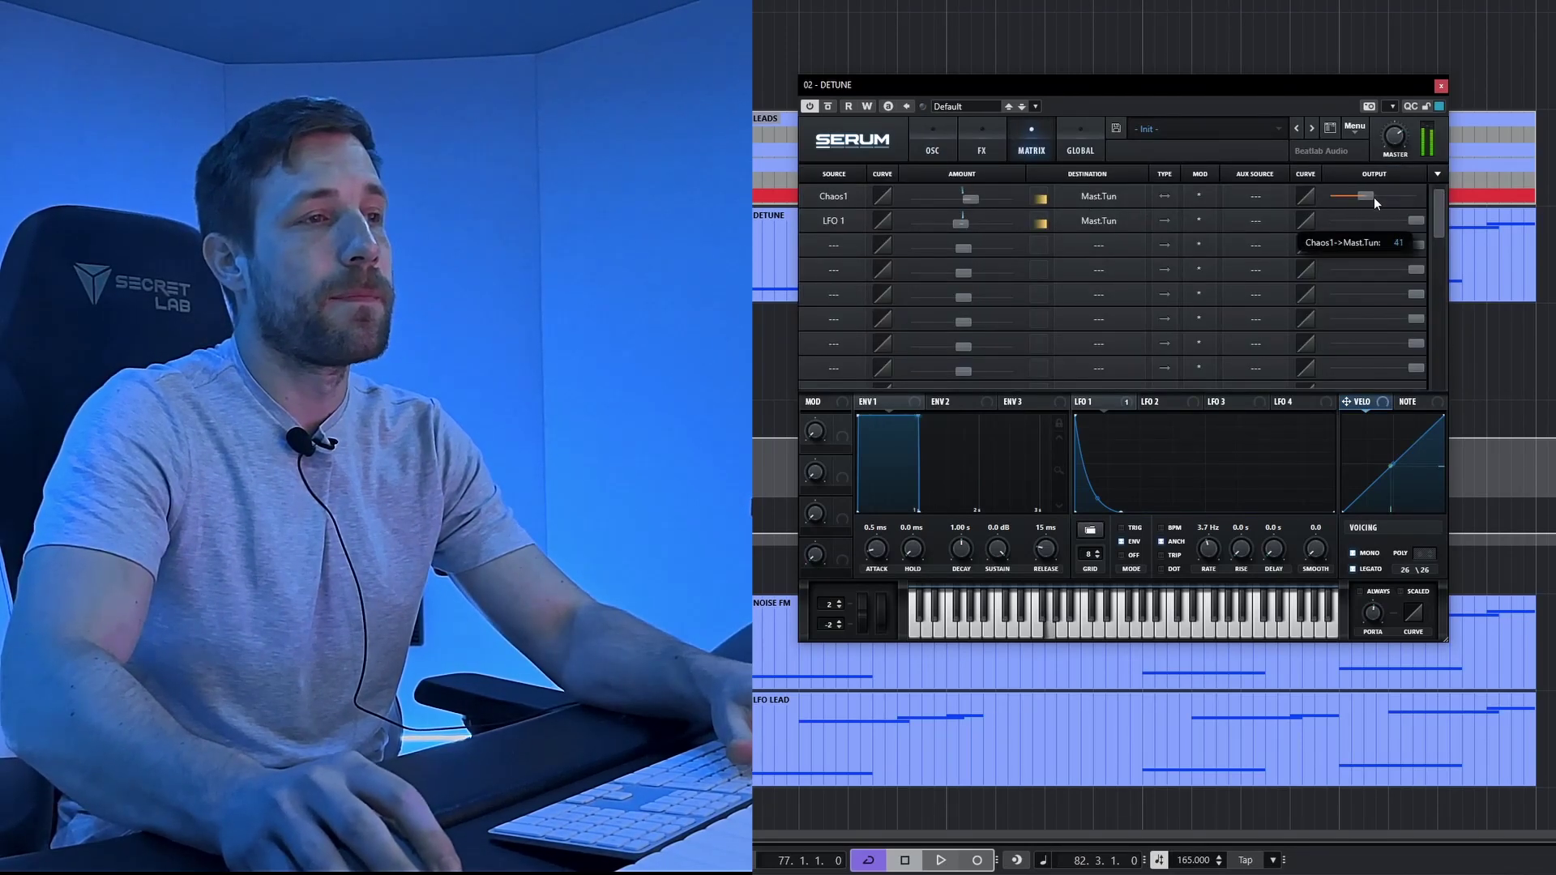
drag(1373, 200, 1369, 198)
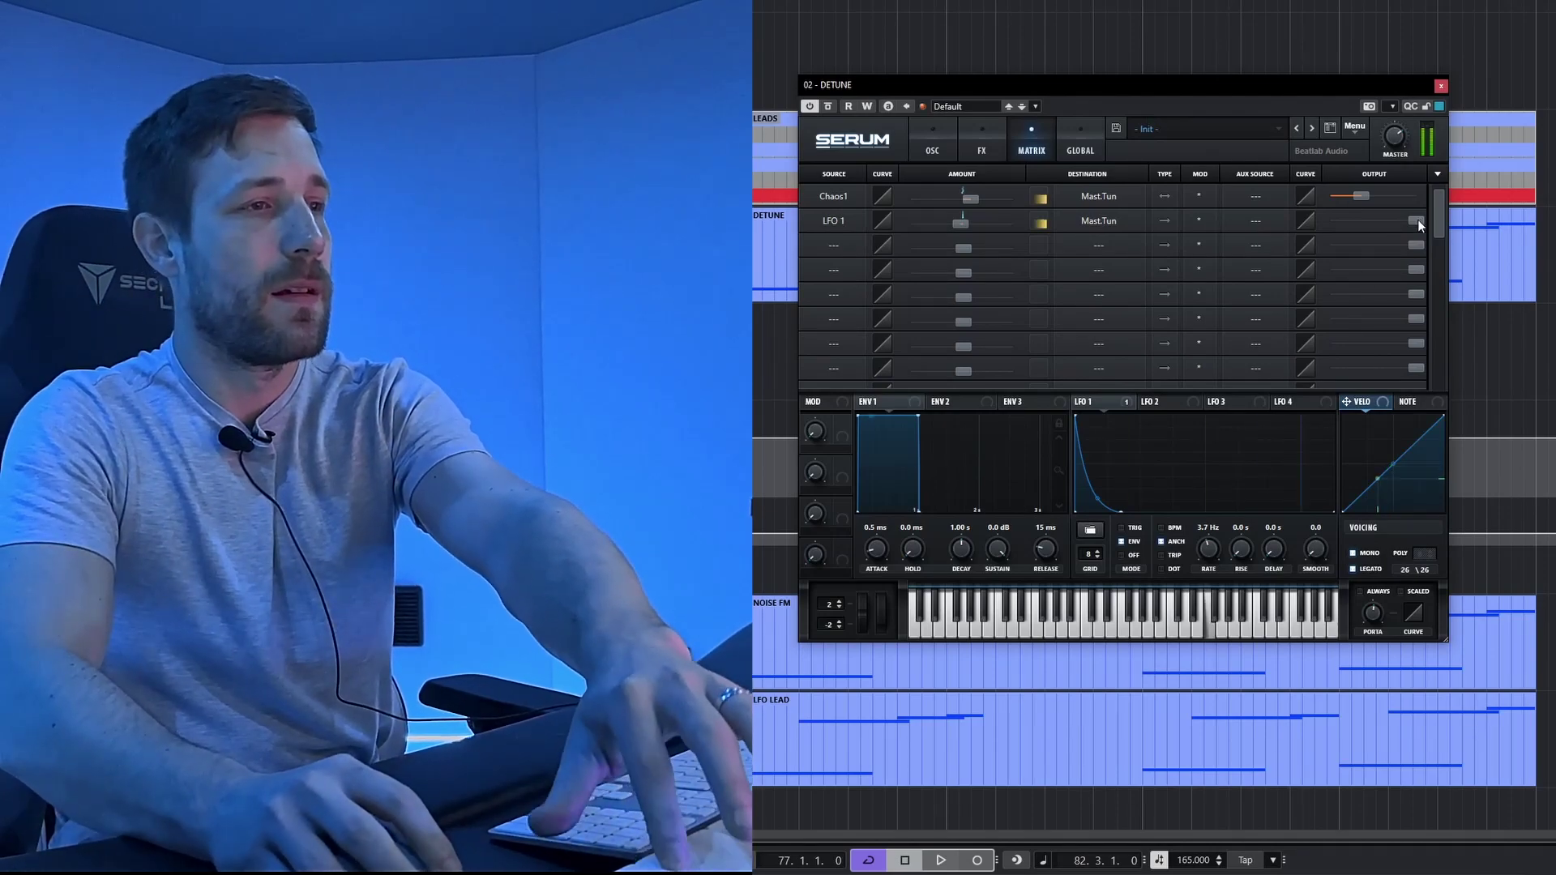
mouse_move(1418, 221)
mouse_down()
mouse_move(1295, 235)
mouse_move(1417, 231)
mouse_up()
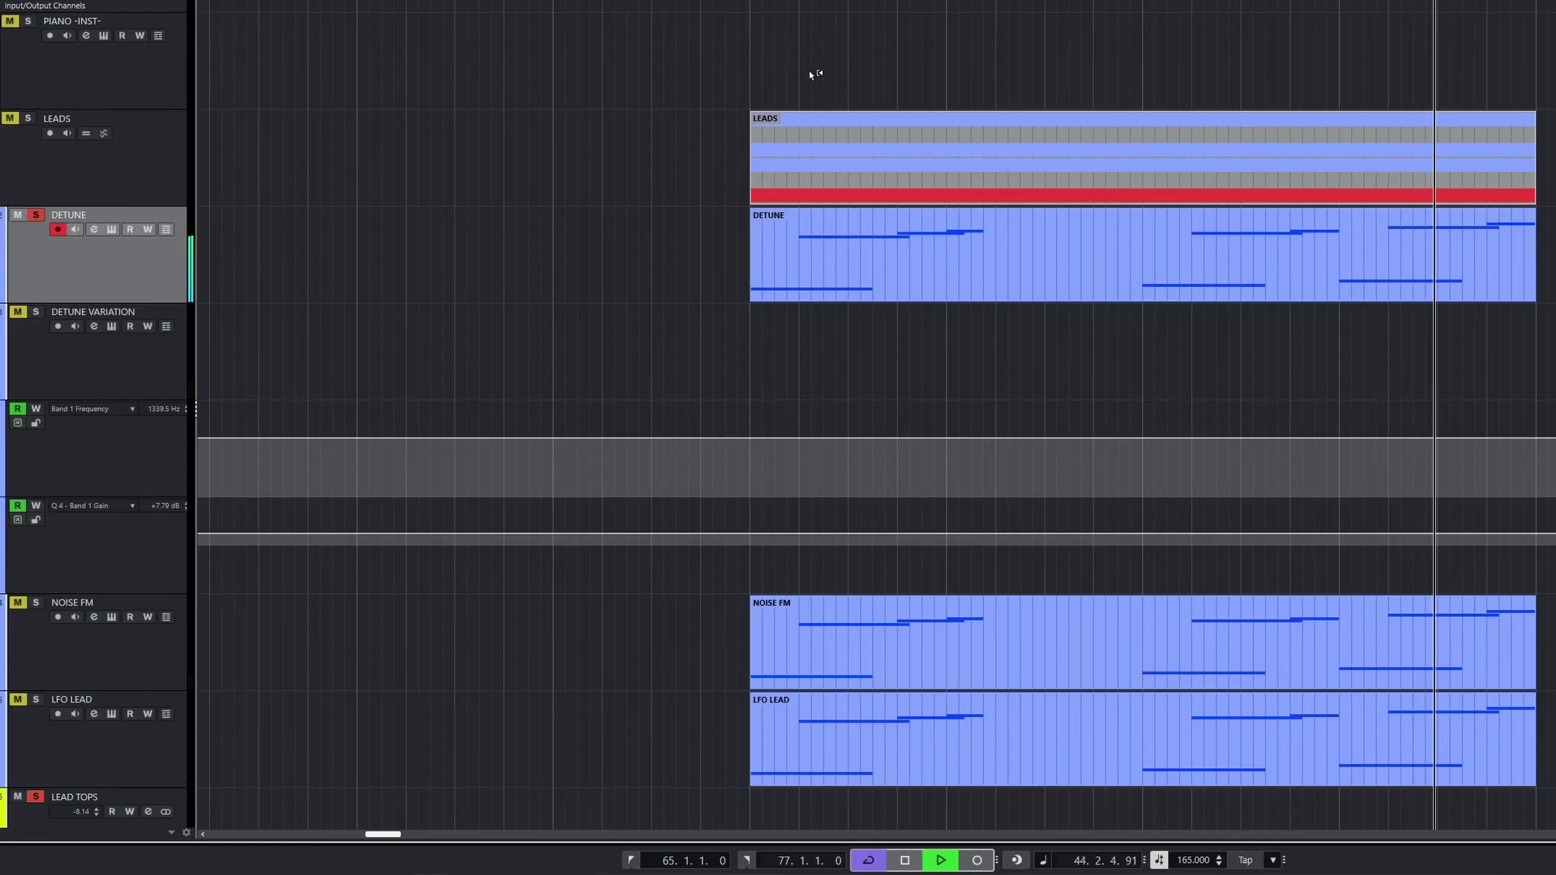
Stop playback and reopen the DETUNE track's Serum to inspect its mono and legato voicing settings
key(space)
key(e)
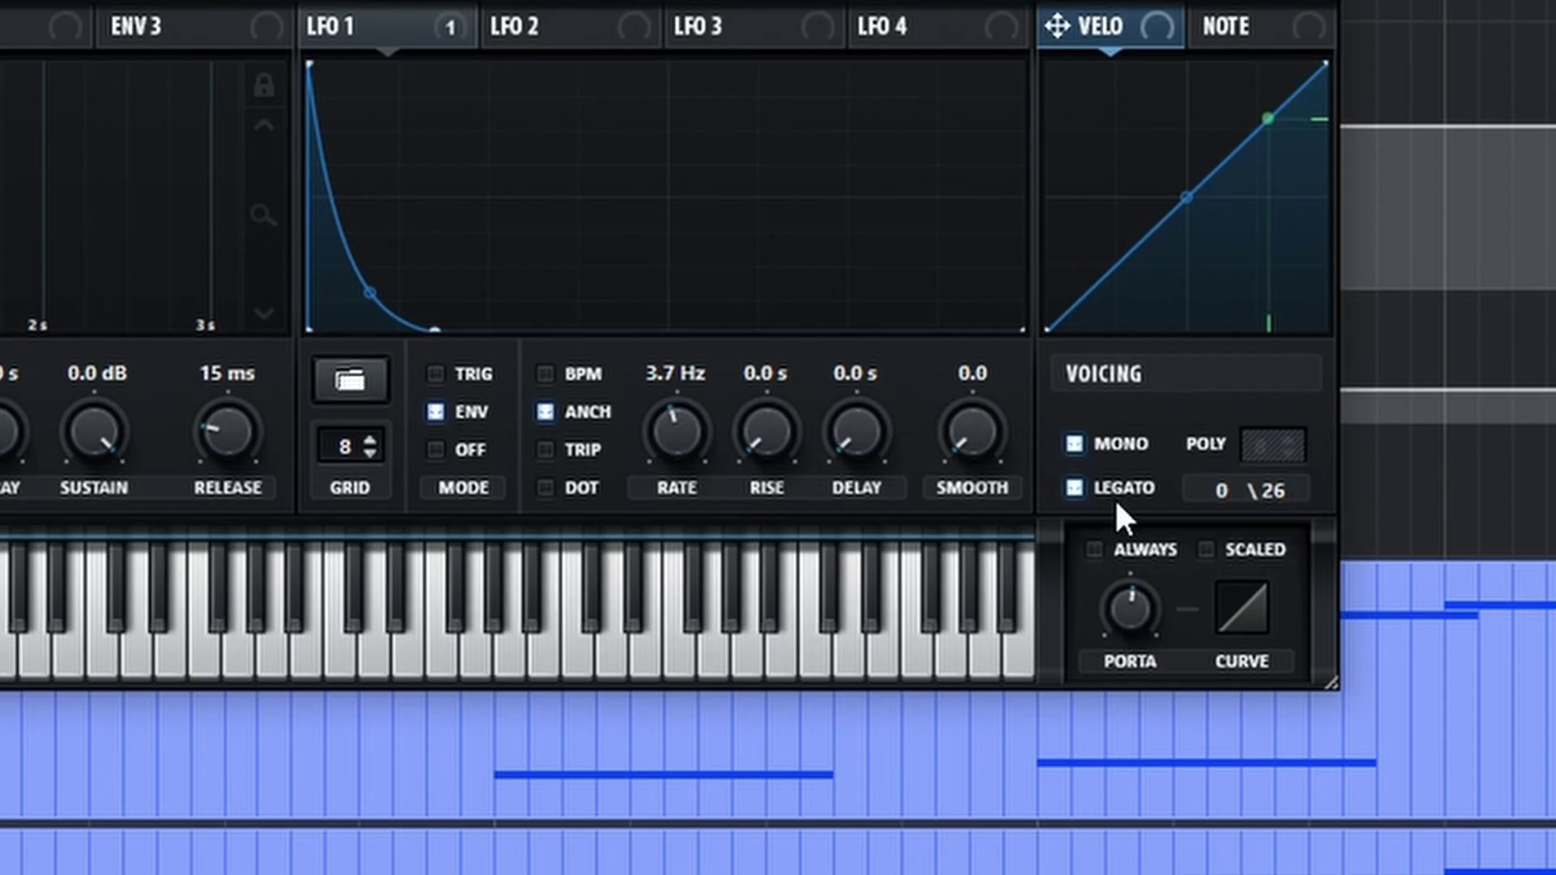
Select the NOISE FM part and track, open the track's Serum instrument and move its window aside
click(109, 658)
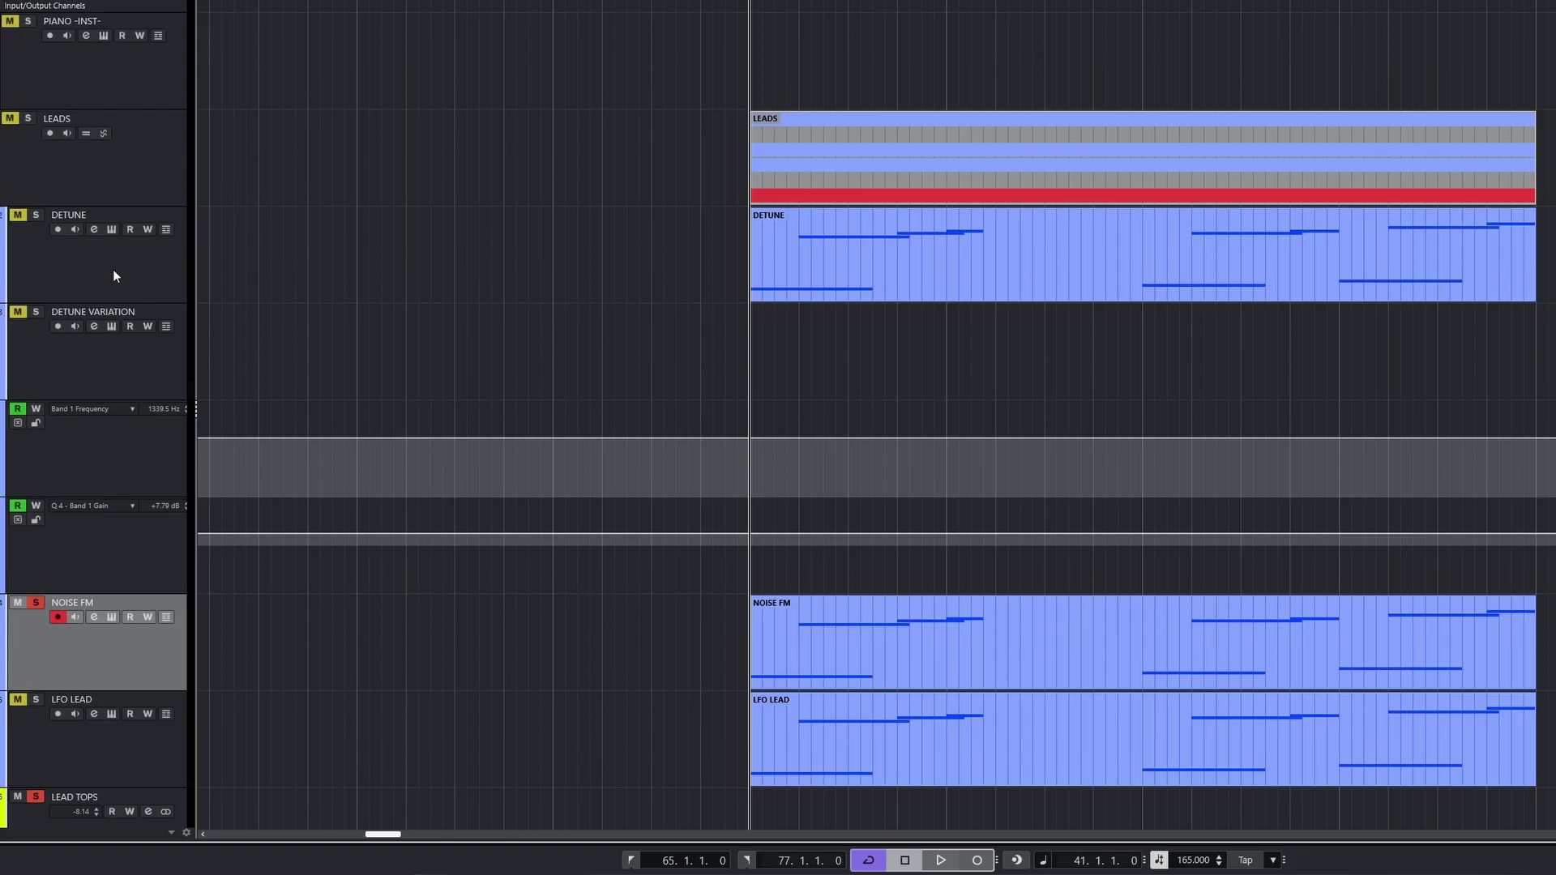
click(114, 275)
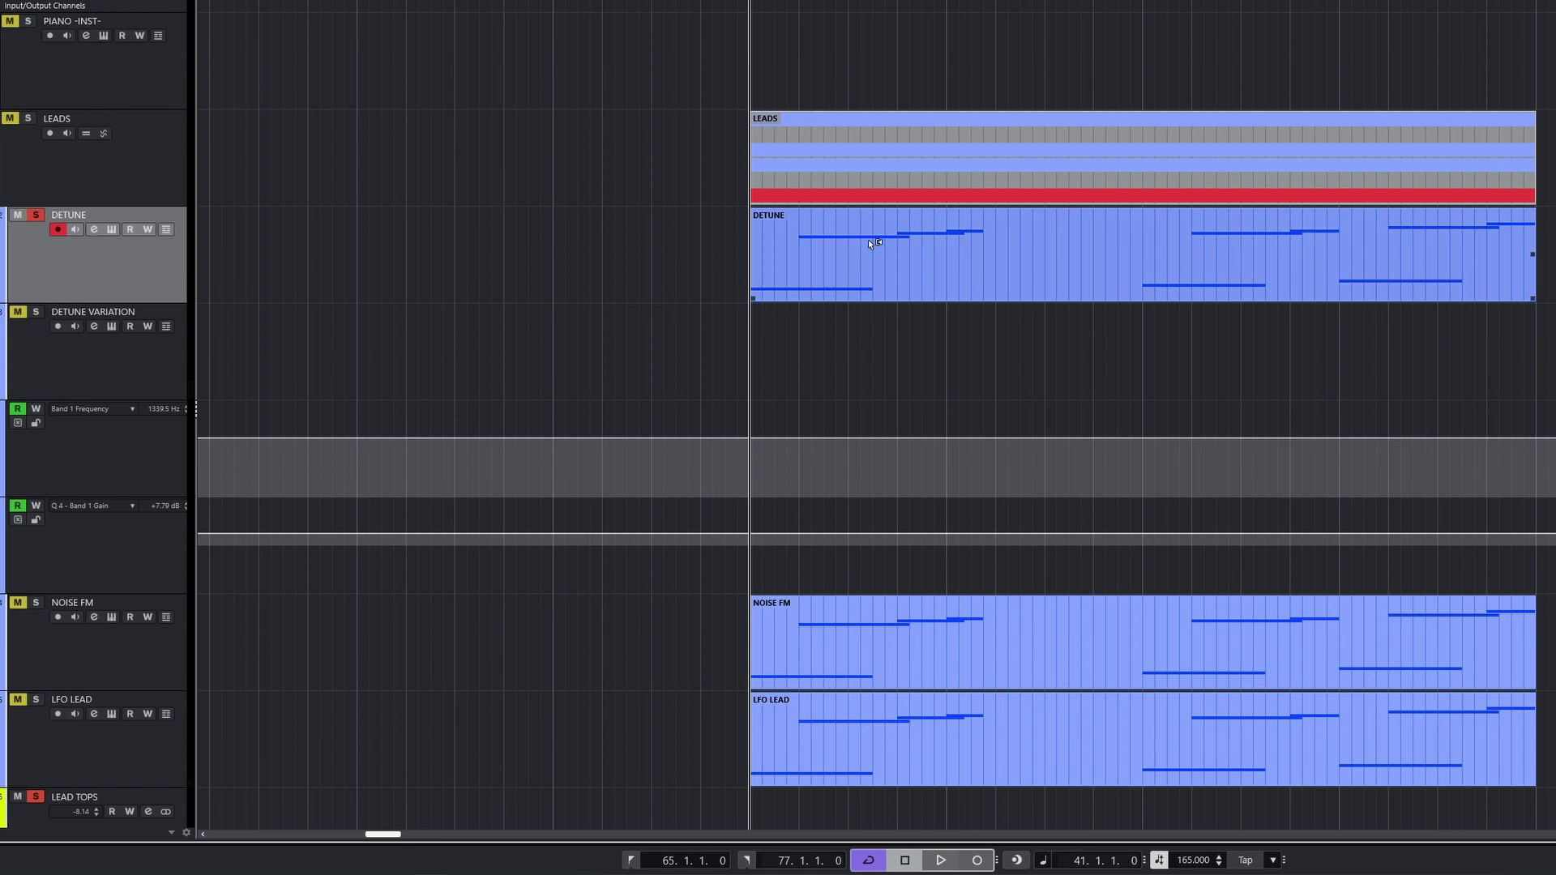
click(915, 257)
click(875, 634)
click(158, 662)
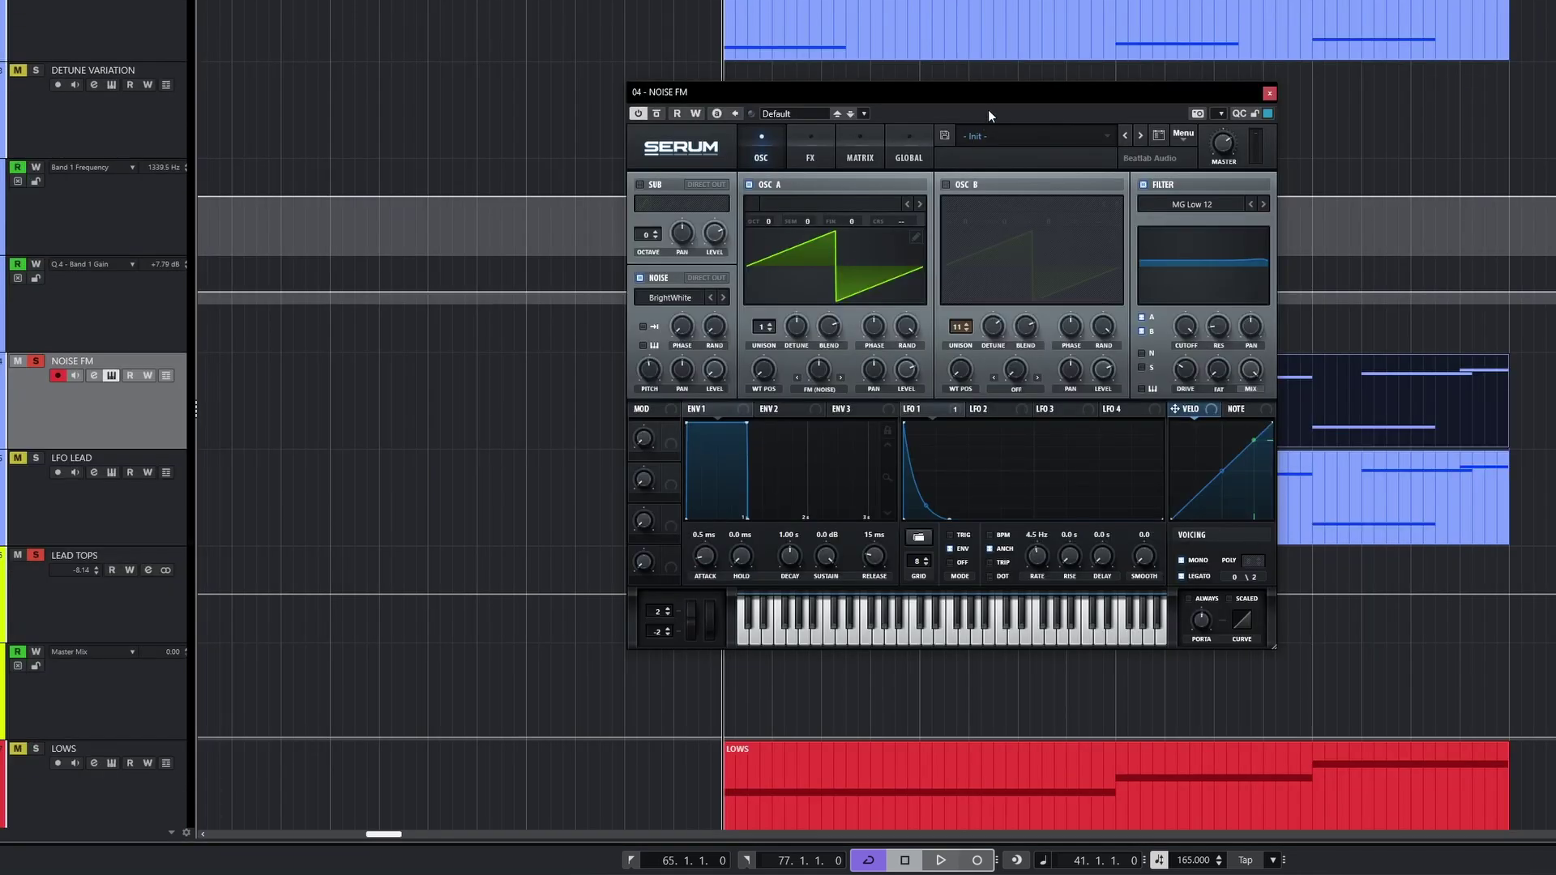
drag(989, 110, 1094, 132)
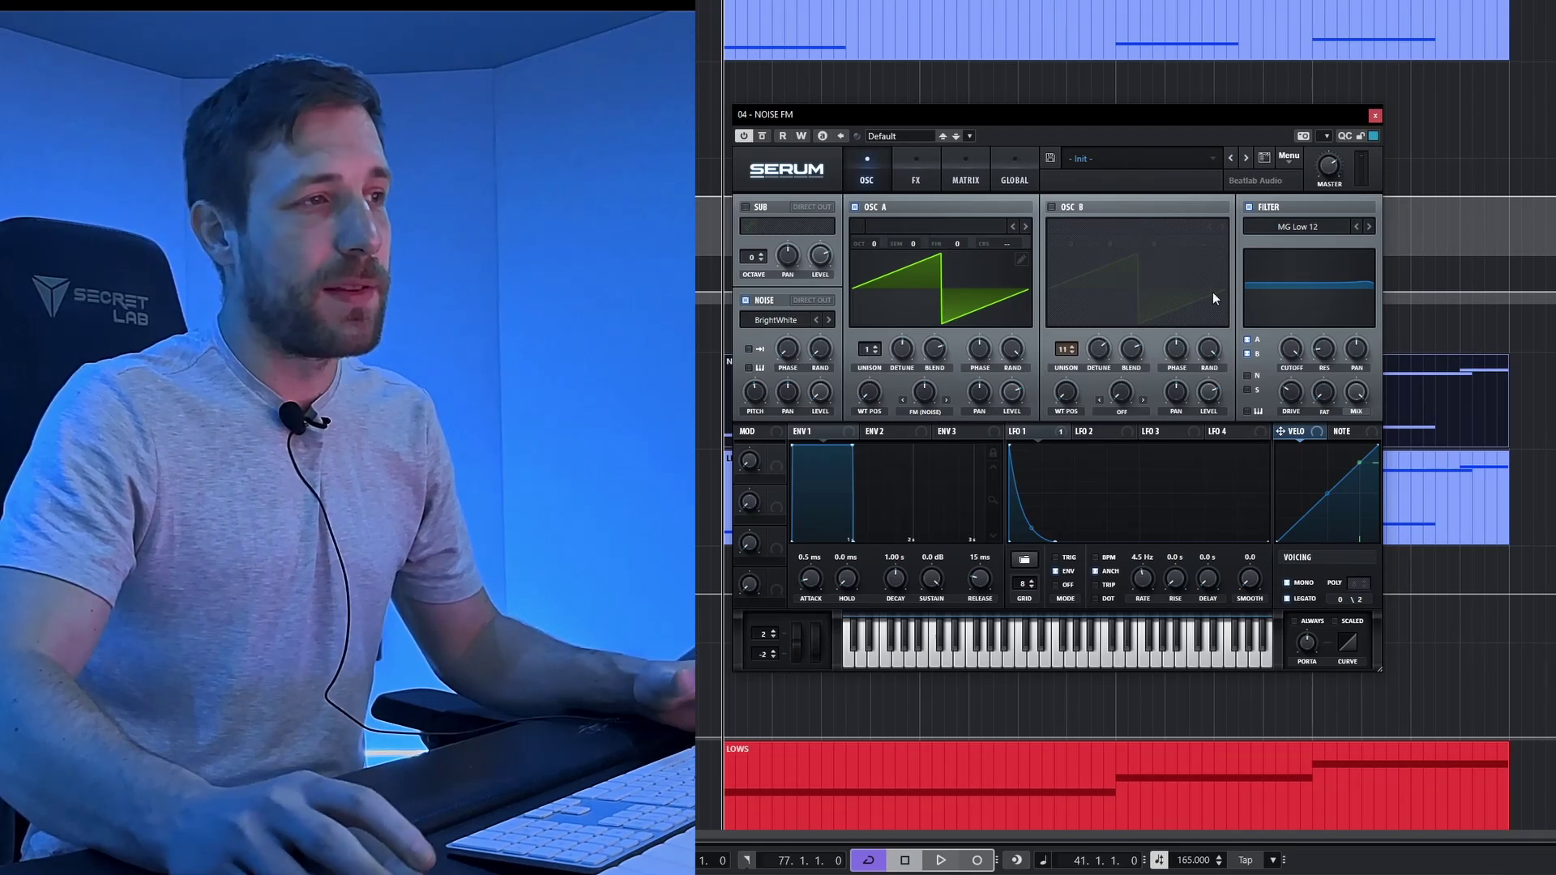
Check the NOISE FM patch's modulation matrix, and choose FM NoiseOsc as the warp mode of oscillator A
click(916, 178)
click(967, 171)
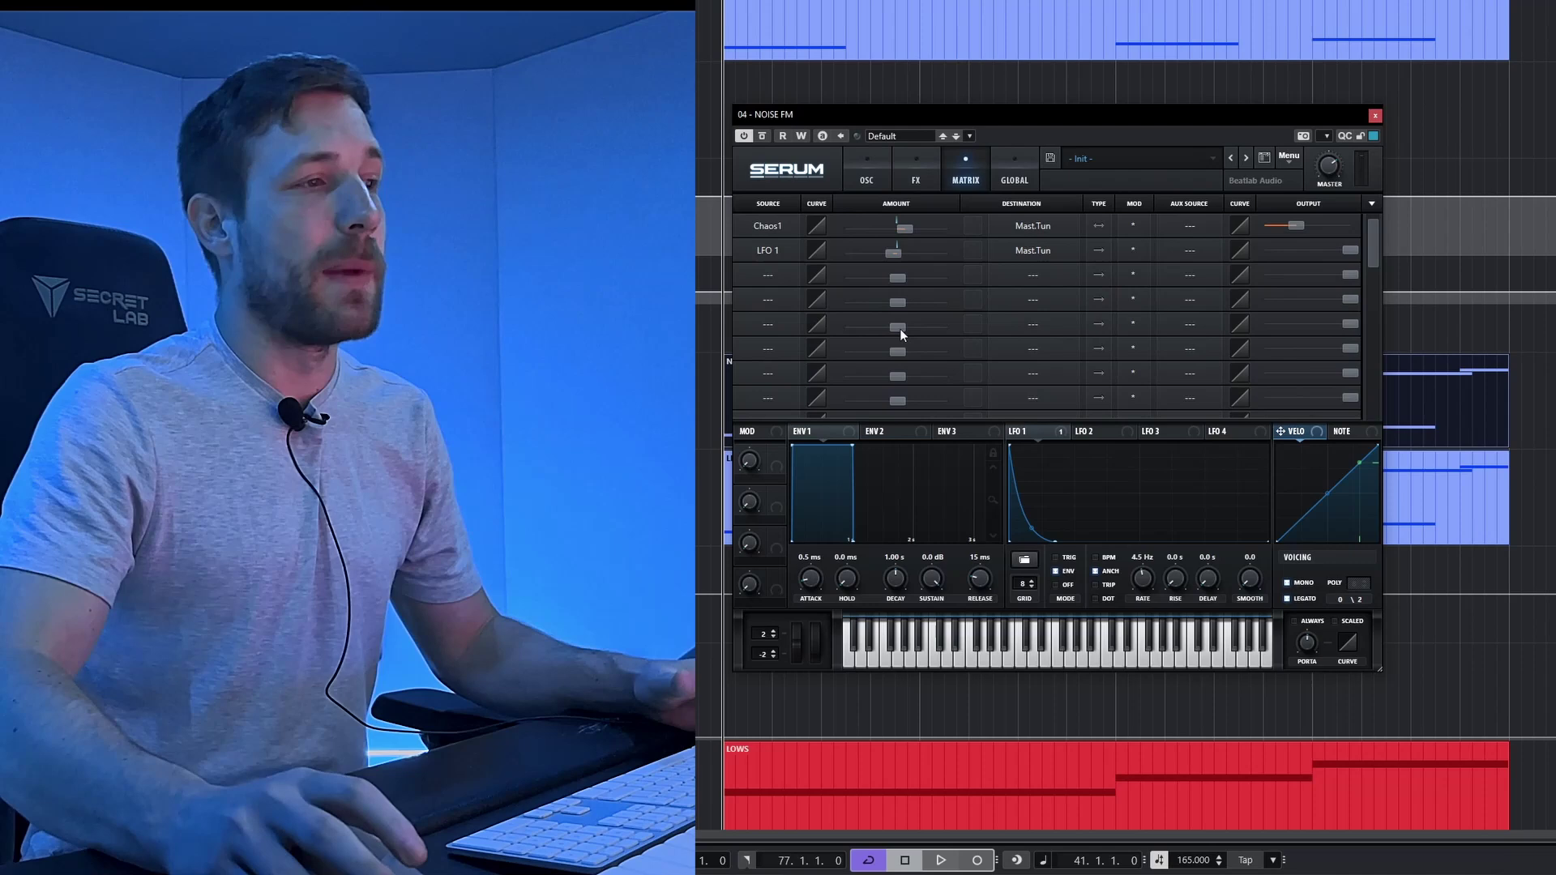
click(865, 182)
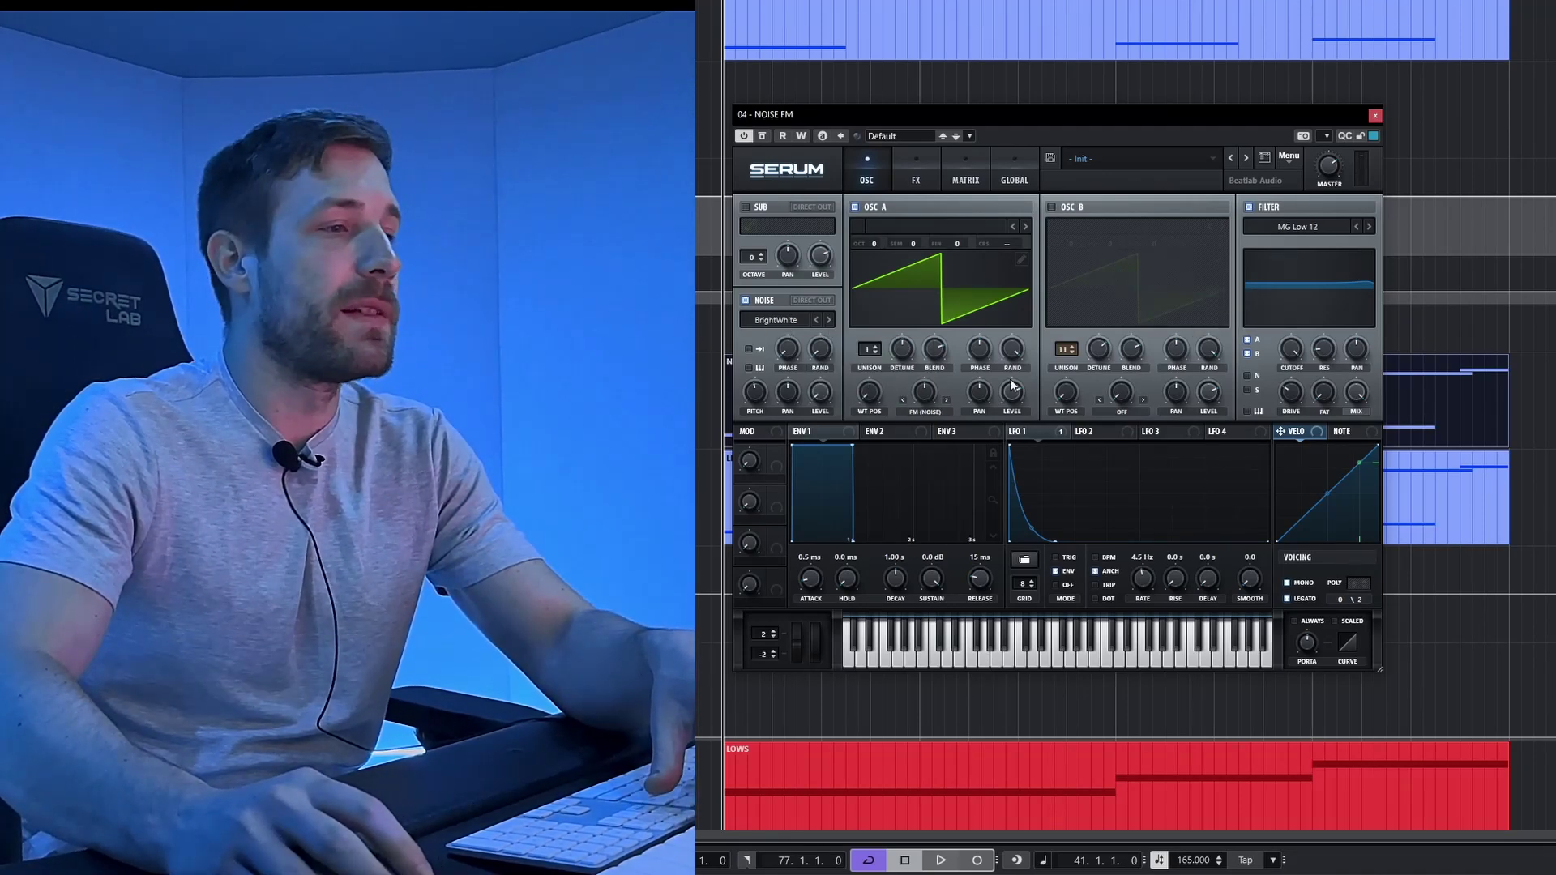
click(925, 410)
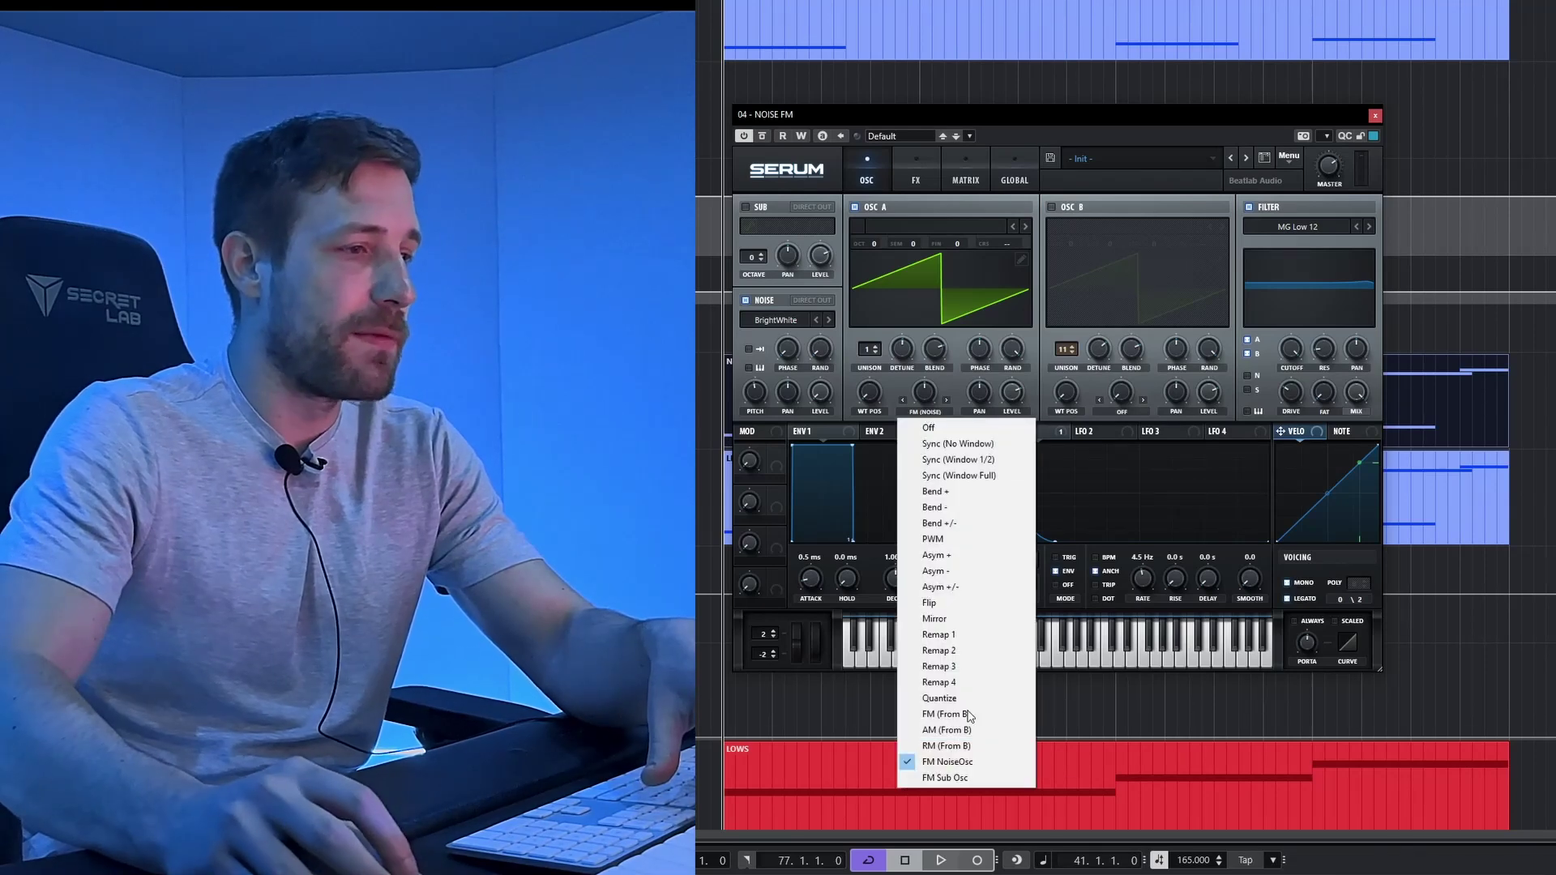
click(963, 762)
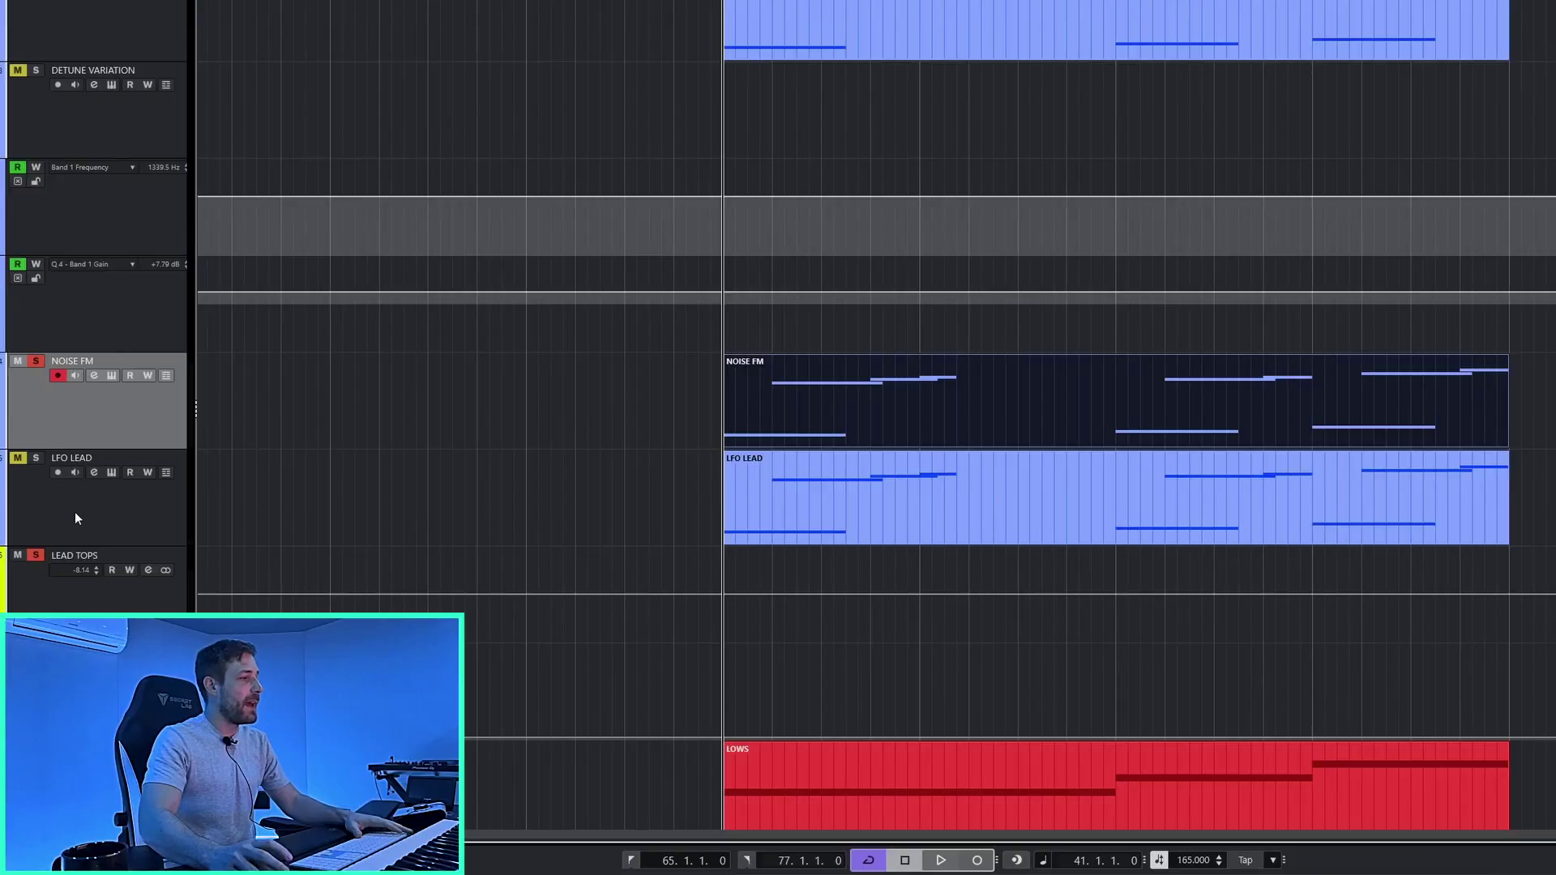
Open the LFO LEAD track's Serum and examine its Flanges filter type, distortion effect and modulation matrix
click(76, 510)
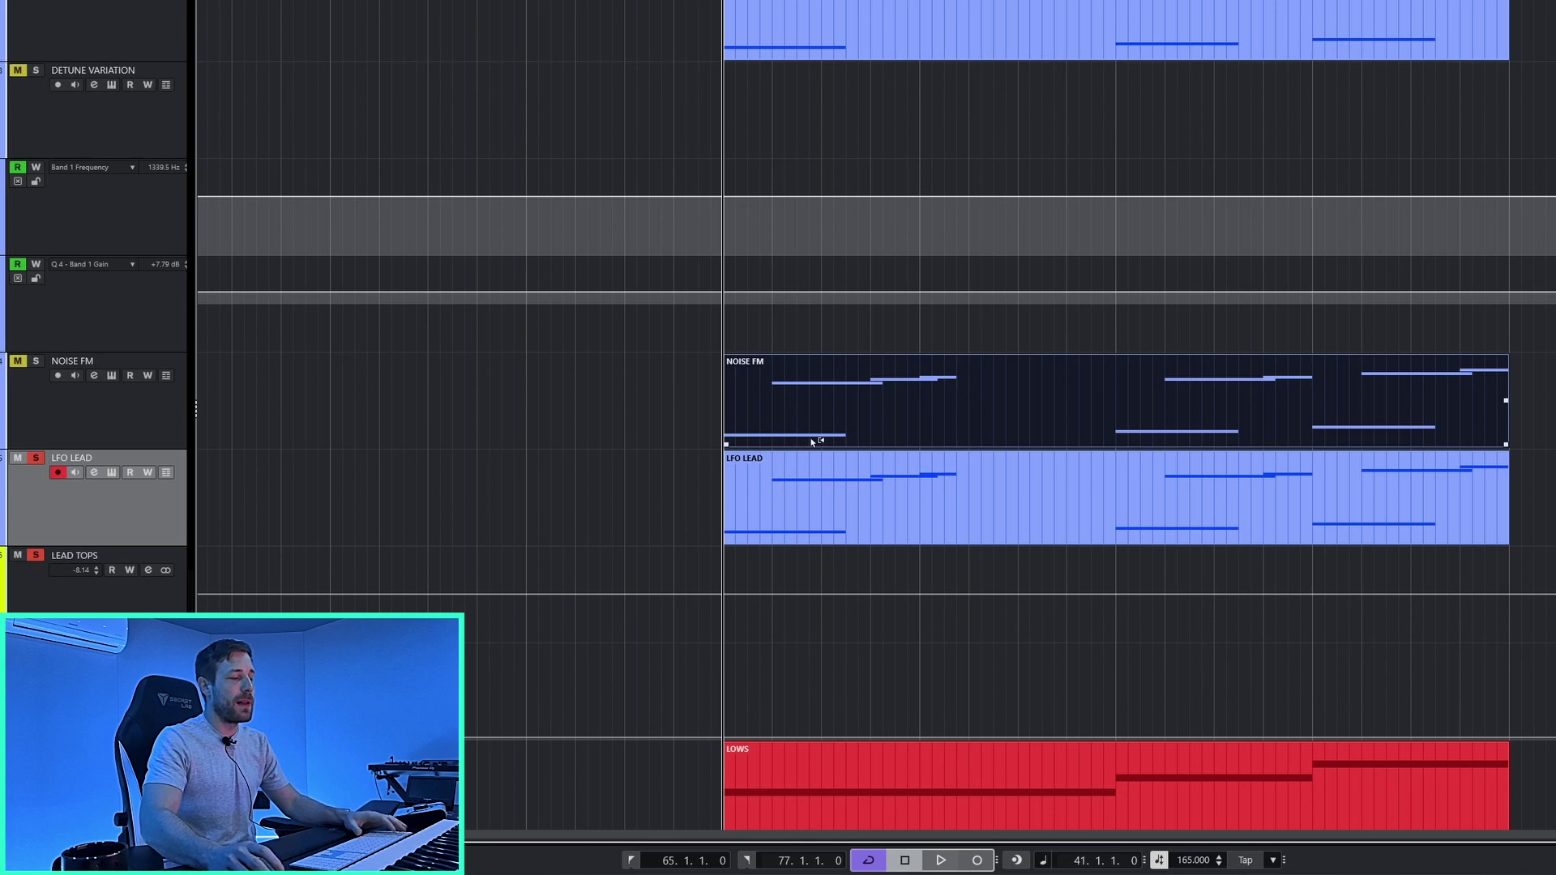
key(ctrl+e)
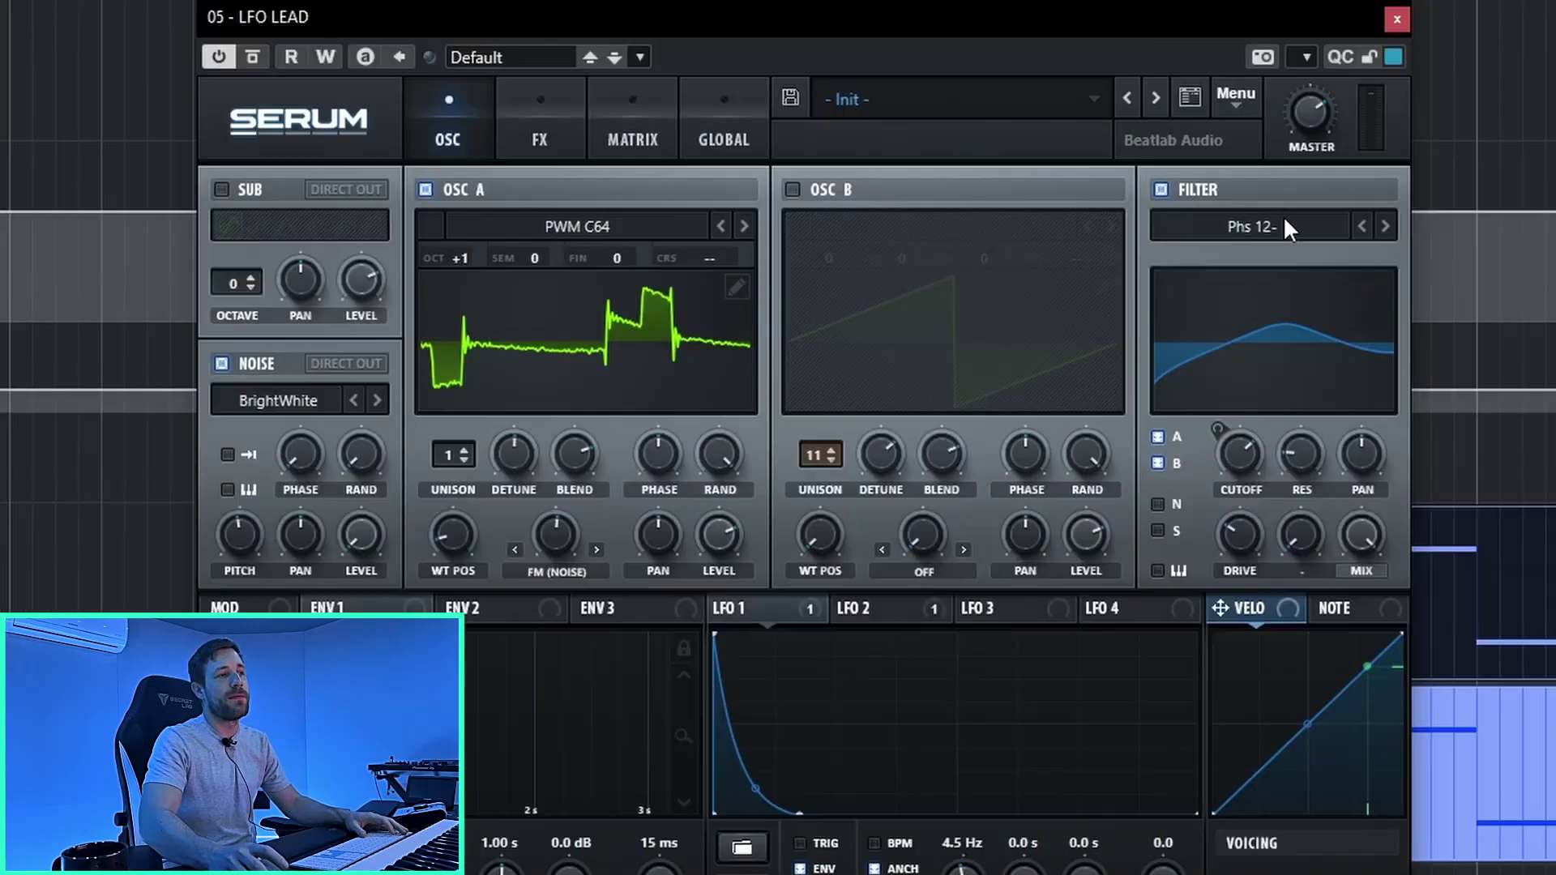
click(1285, 226)
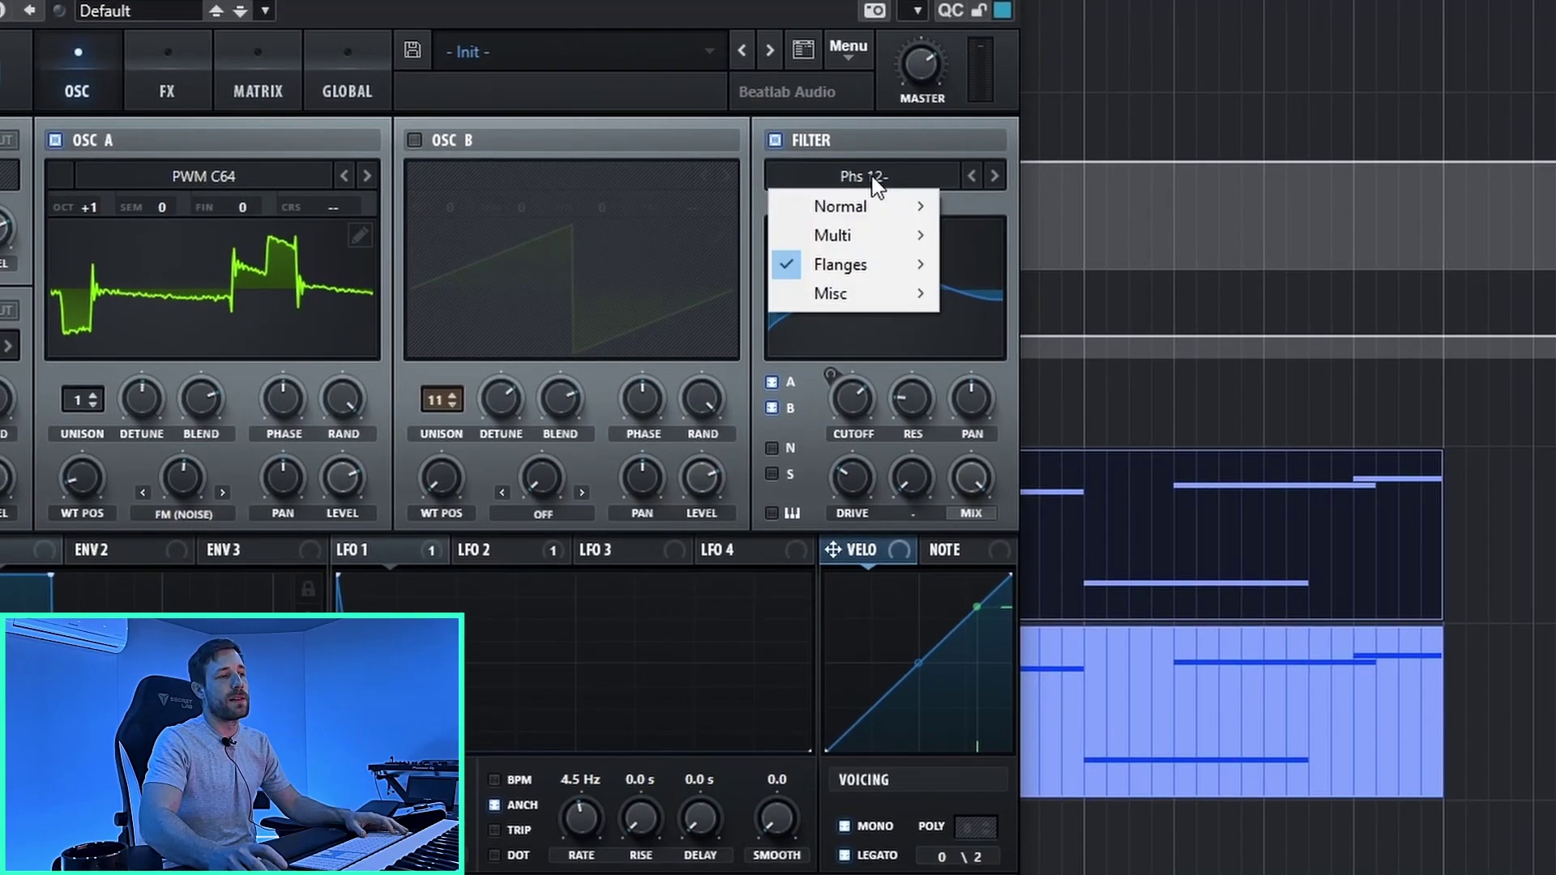
mouse_move(877, 260)
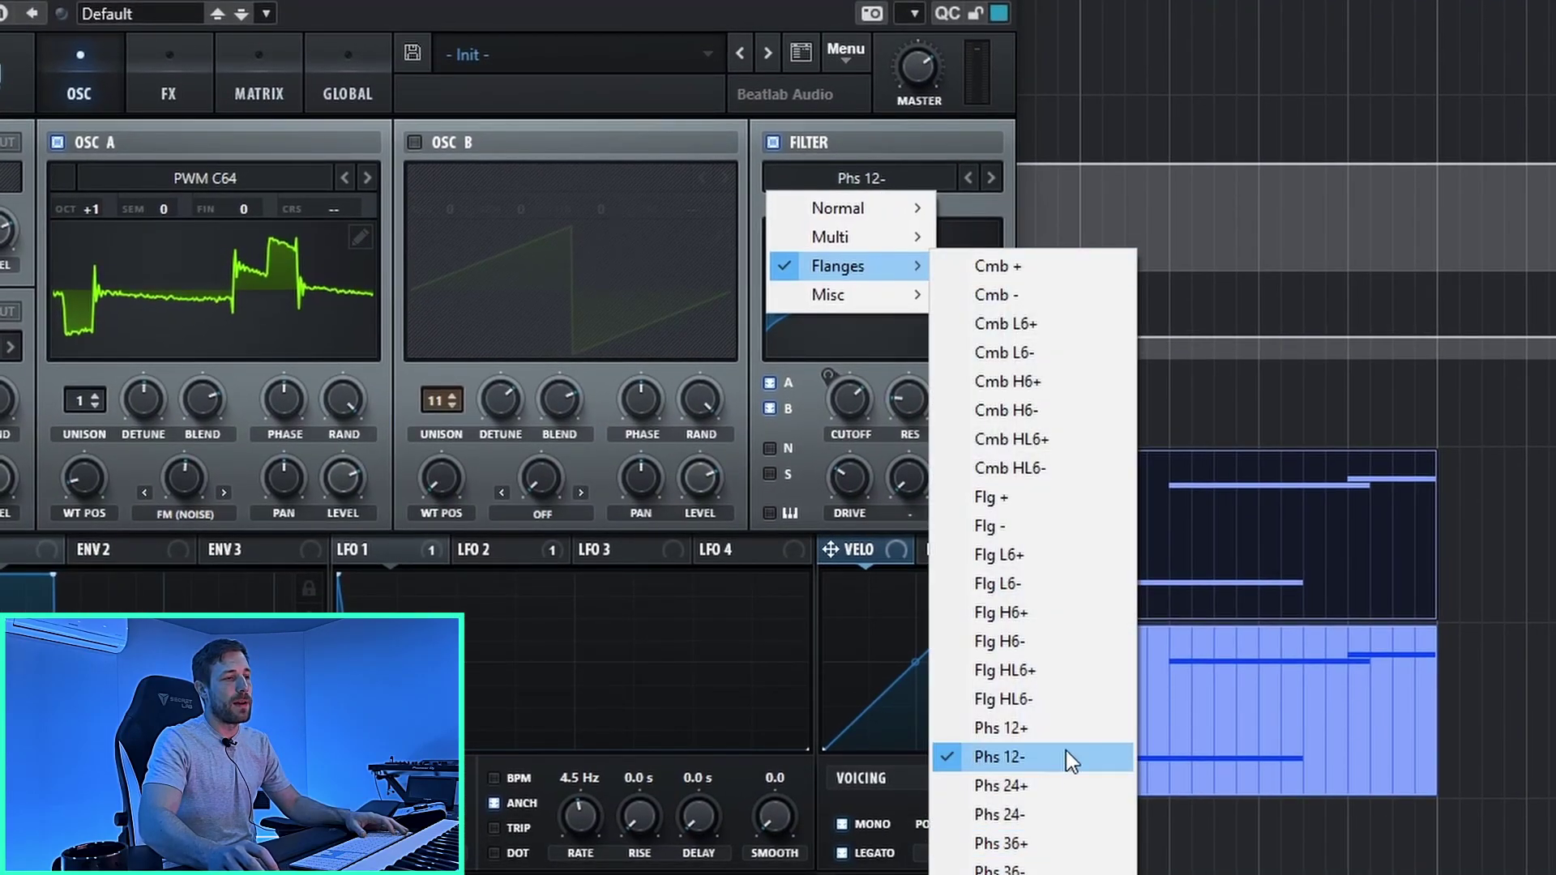
click(926, 408)
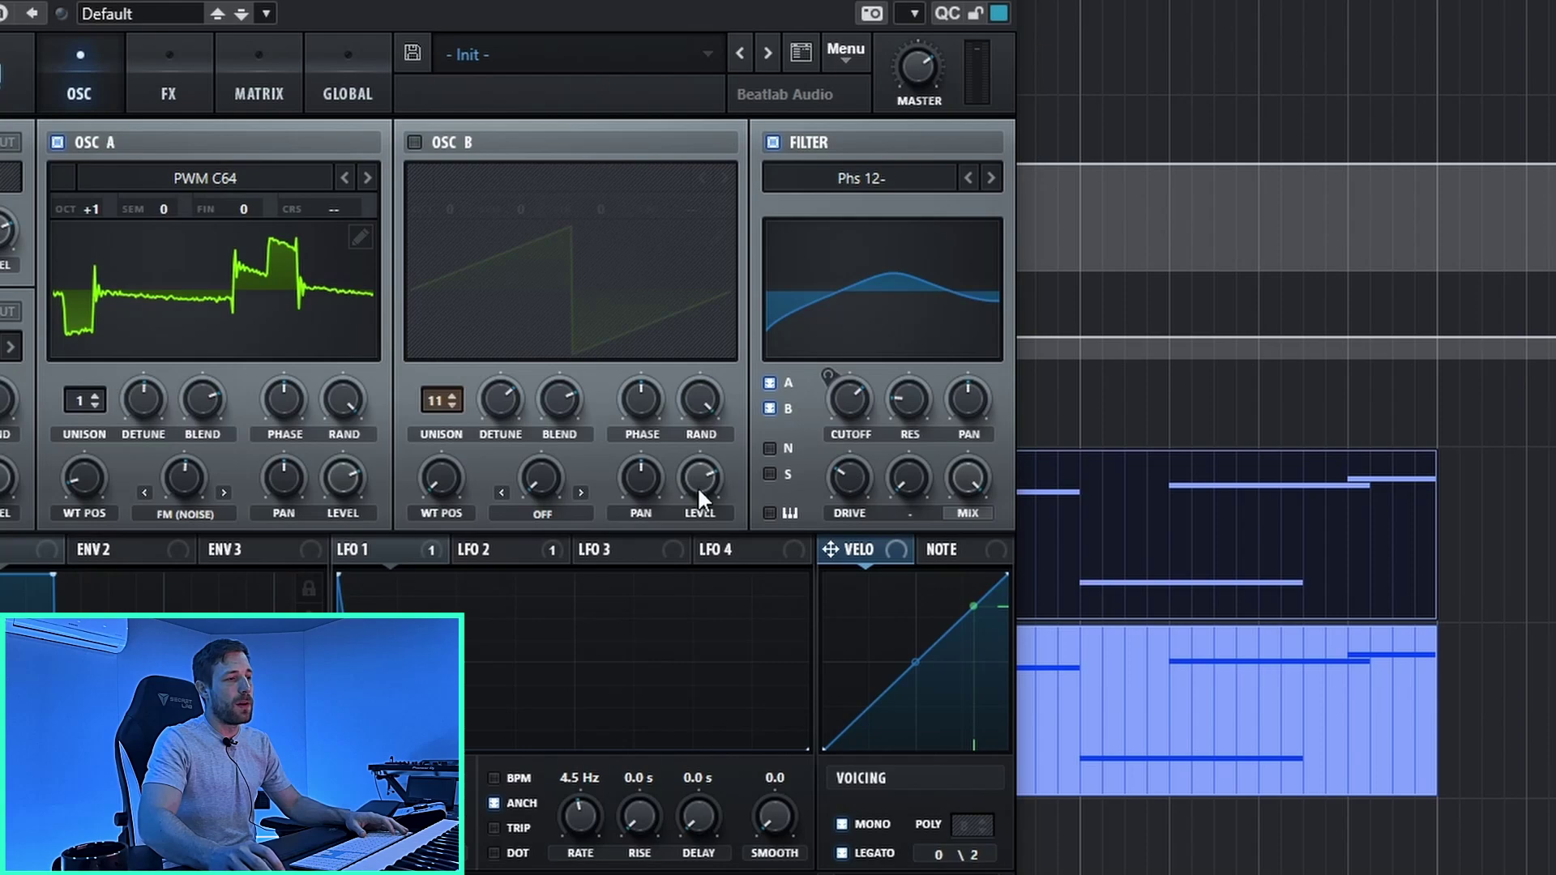
click(146, 71)
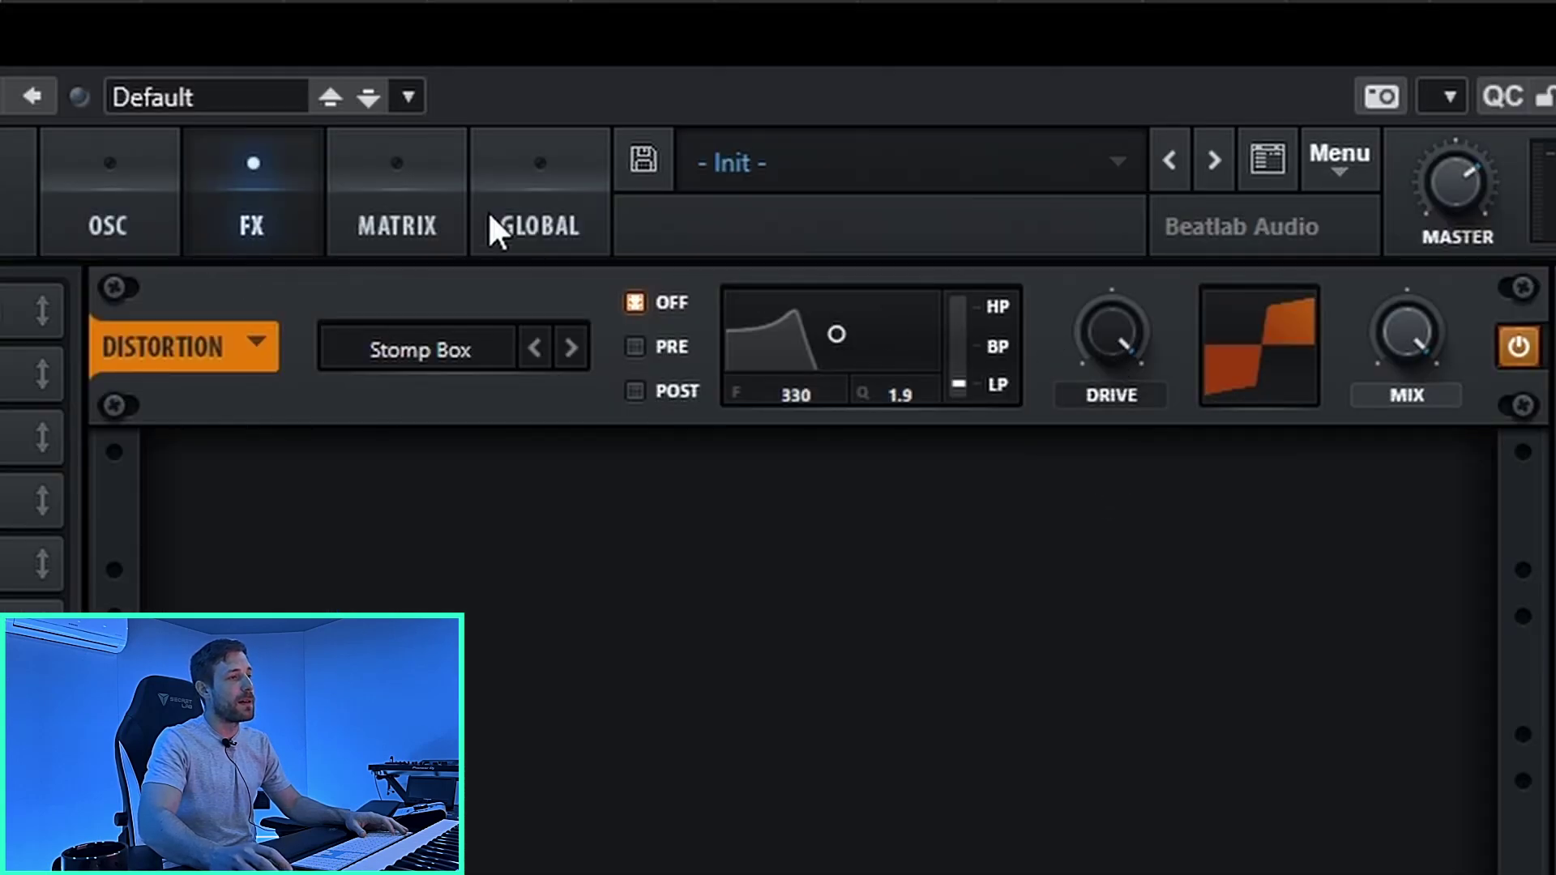
click(380, 195)
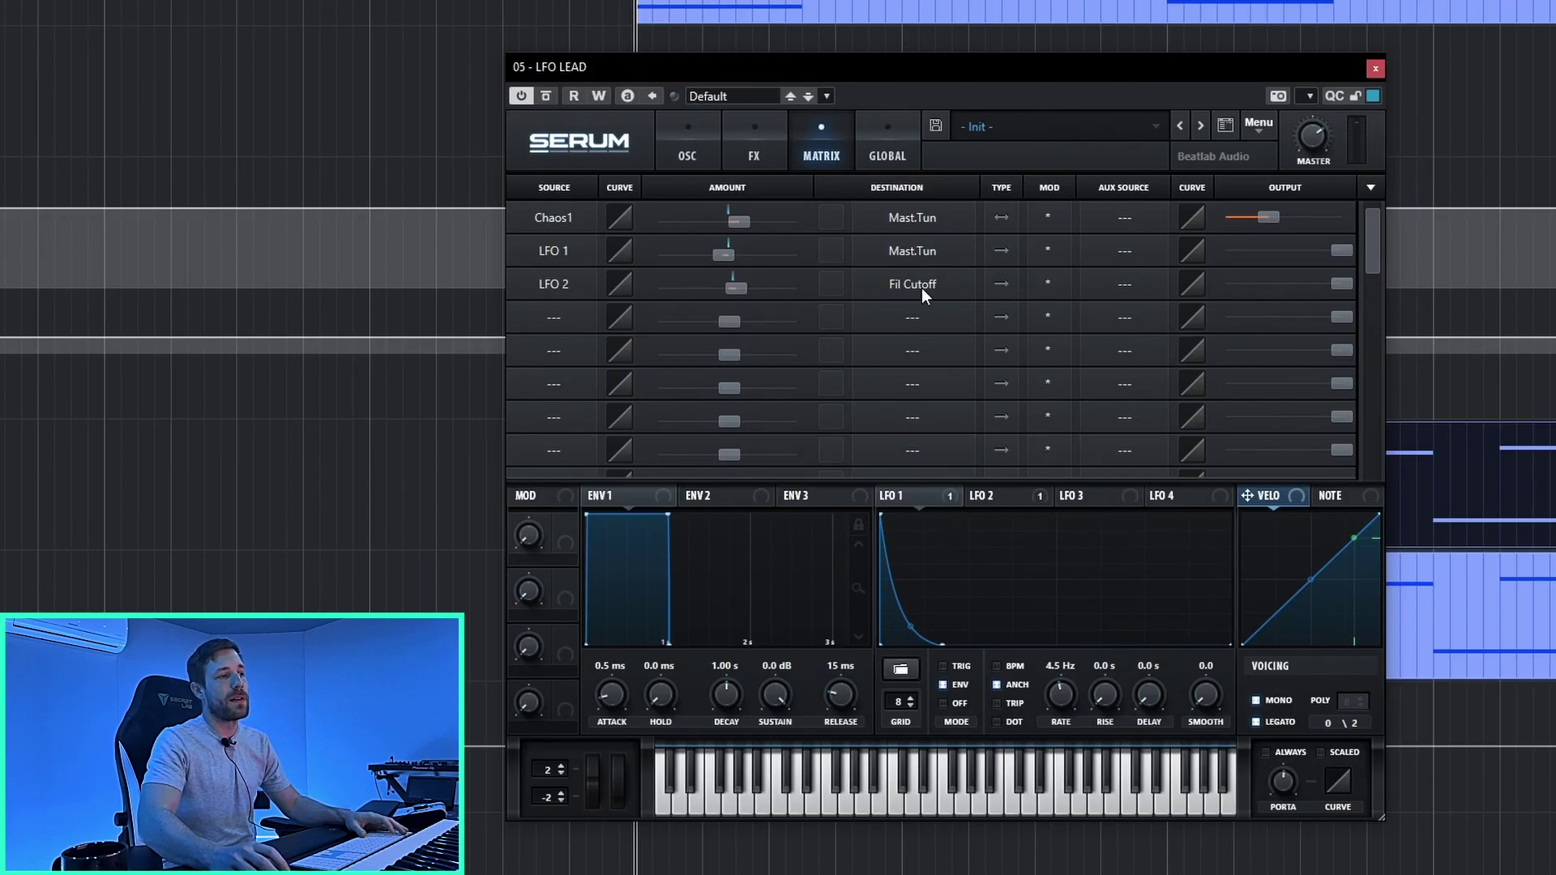
Show LFO 2 of the LFO LEAD patch and adjust its rate
click(680, 142)
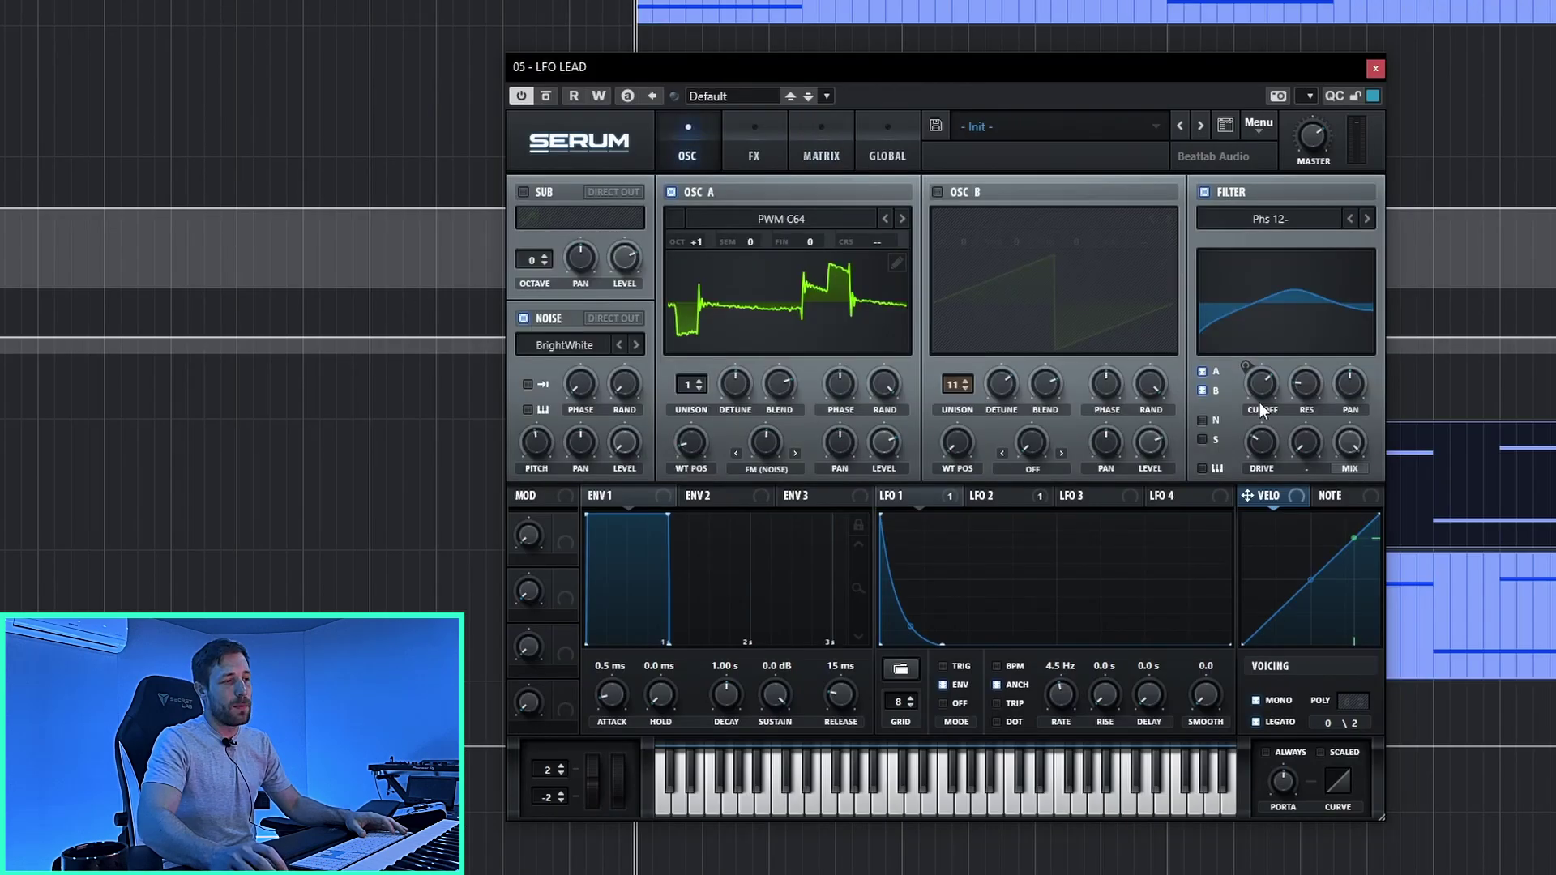
click(1020, 497)
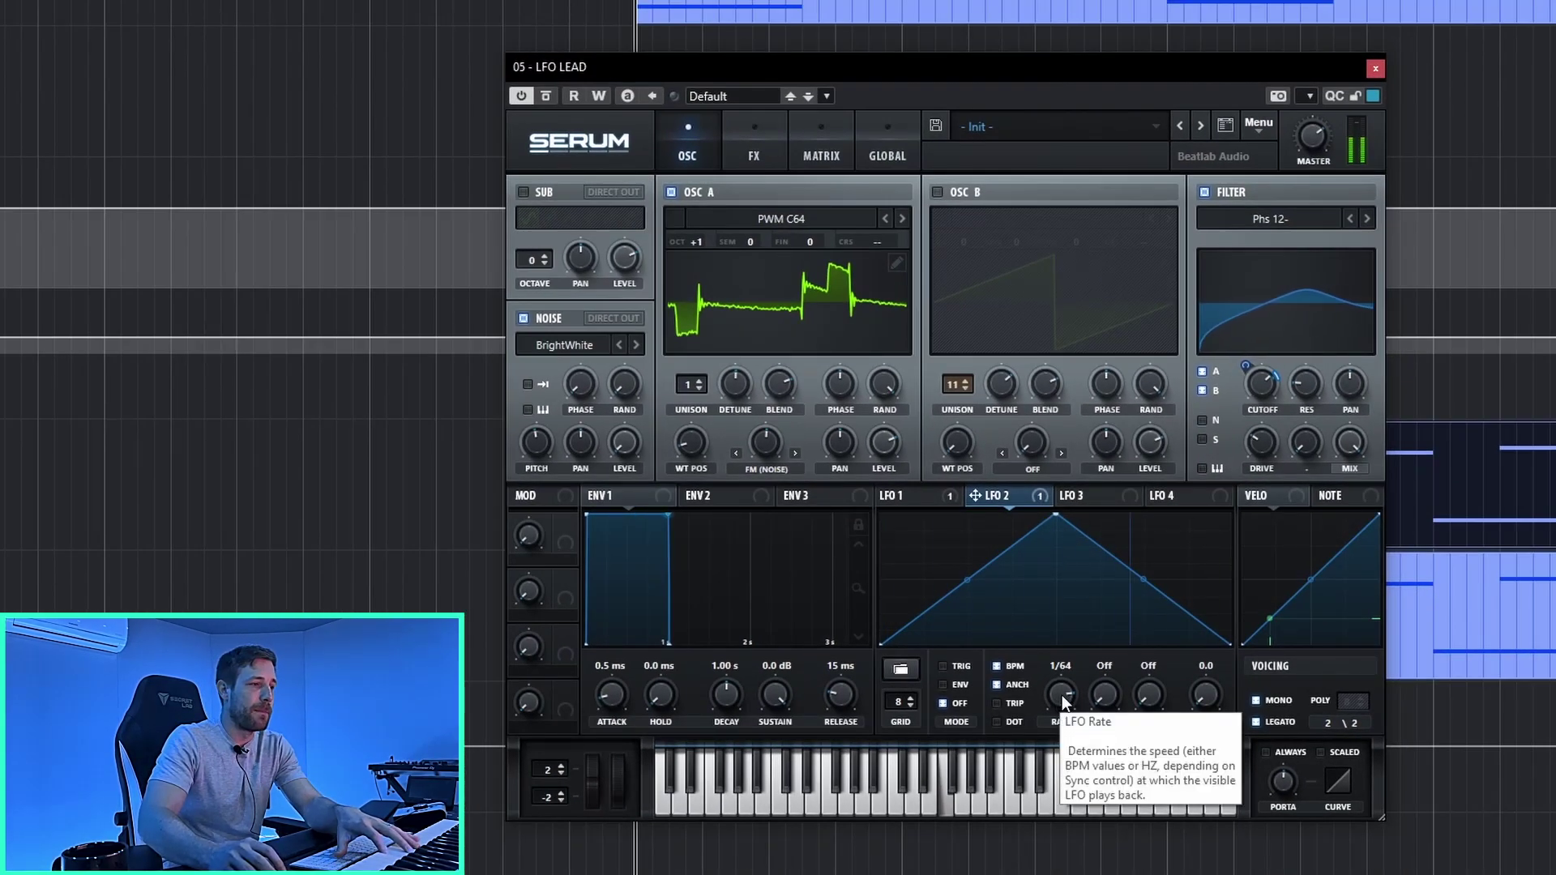
mouse_move(1061, 693)
mouse_down()
mouse_move(1052, 778)
mouse_move(1052, 717)
mouse_up()
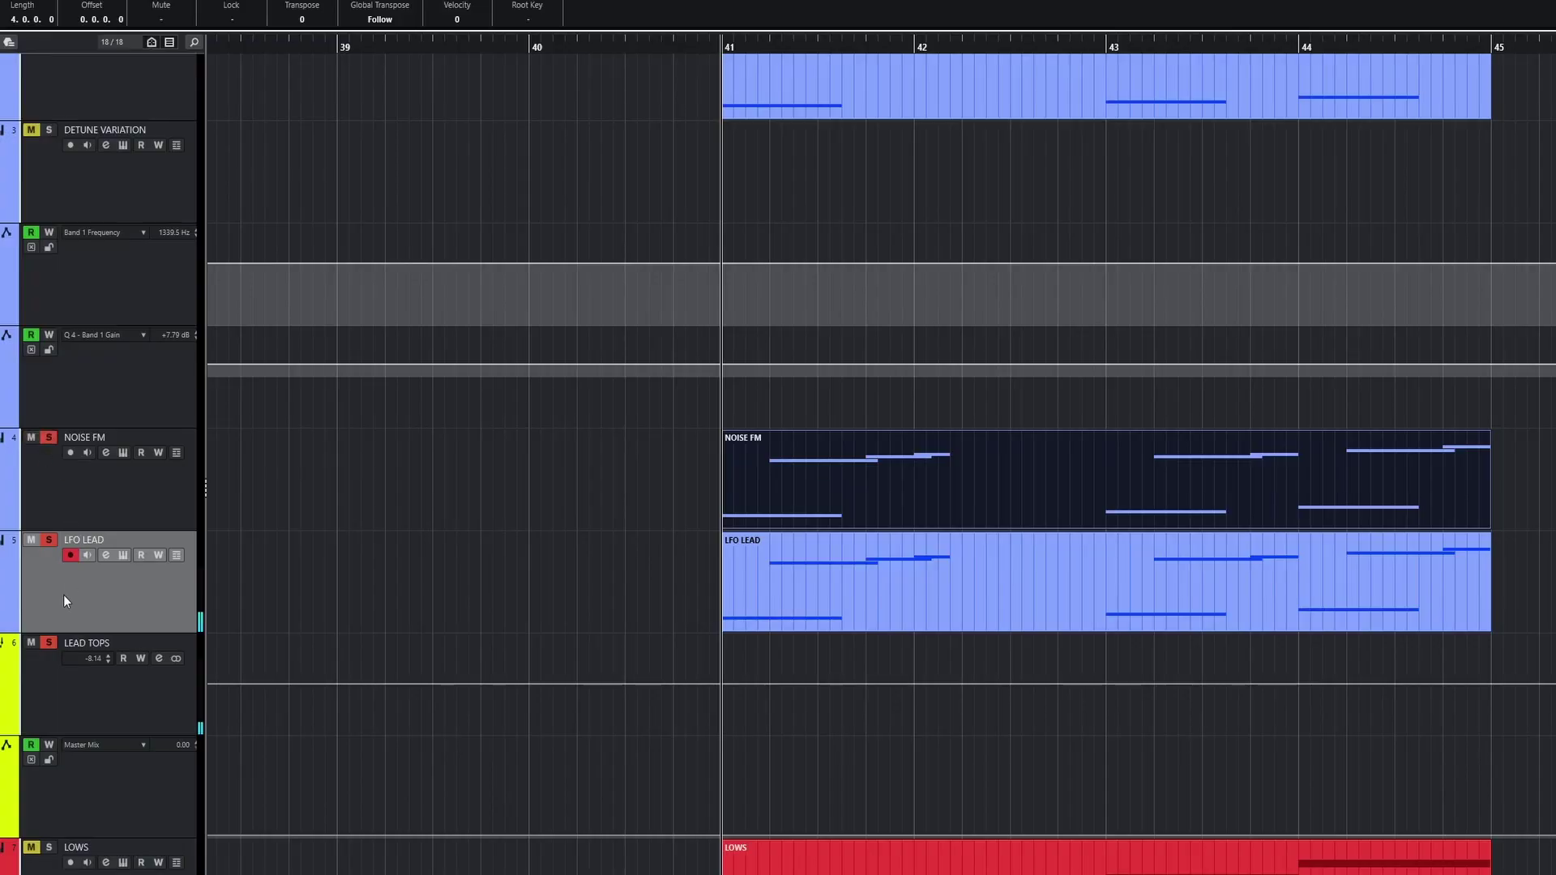
Select the NOISE FM track in the track list
click(65, 470)
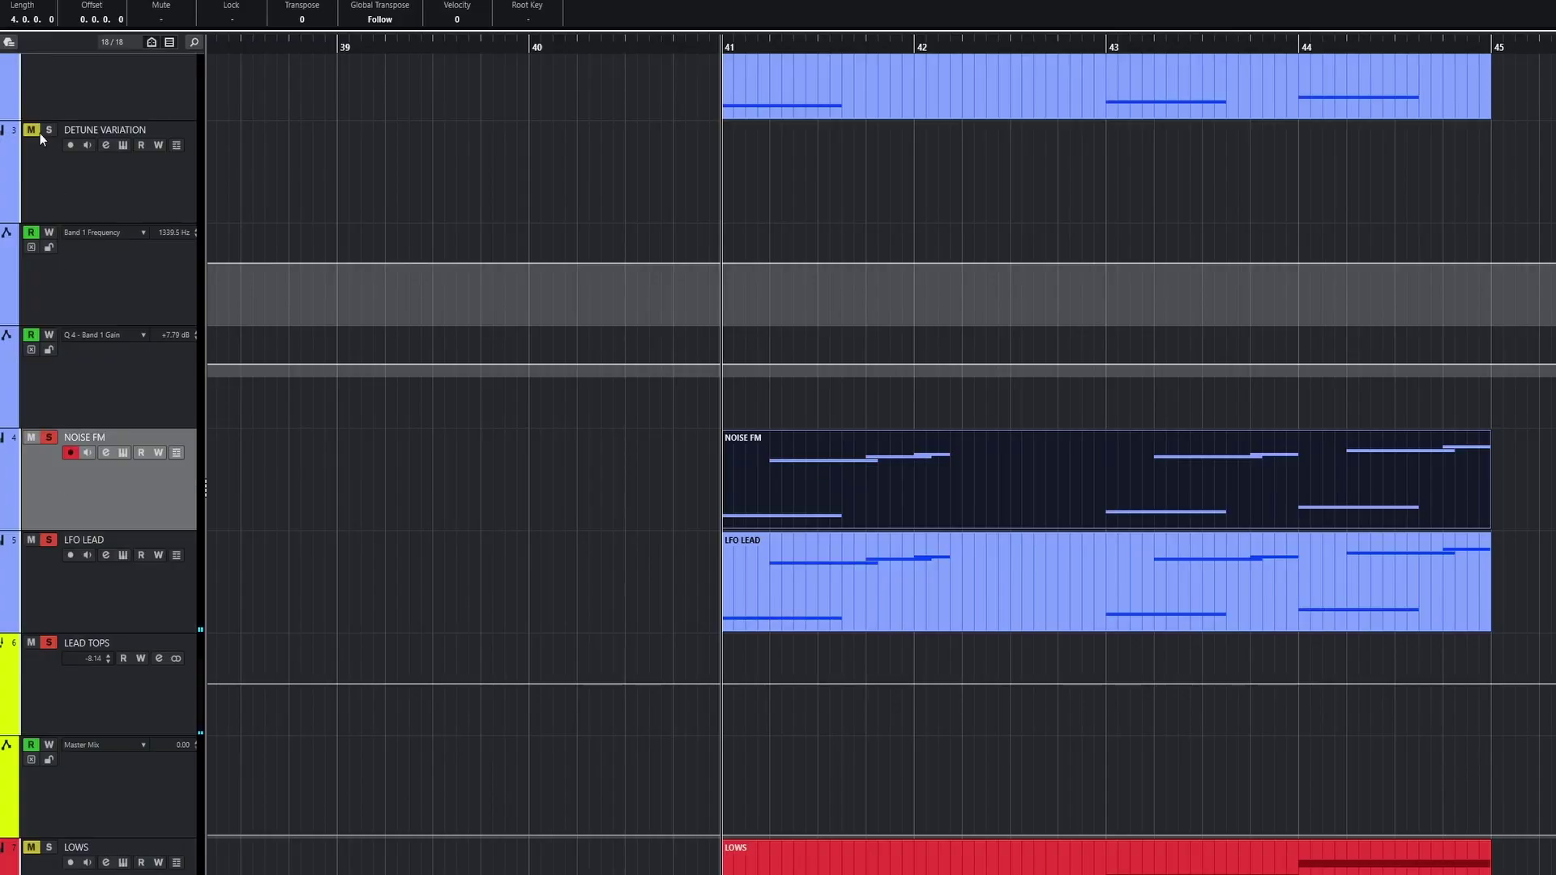
scroll(42, 84, up, 2)
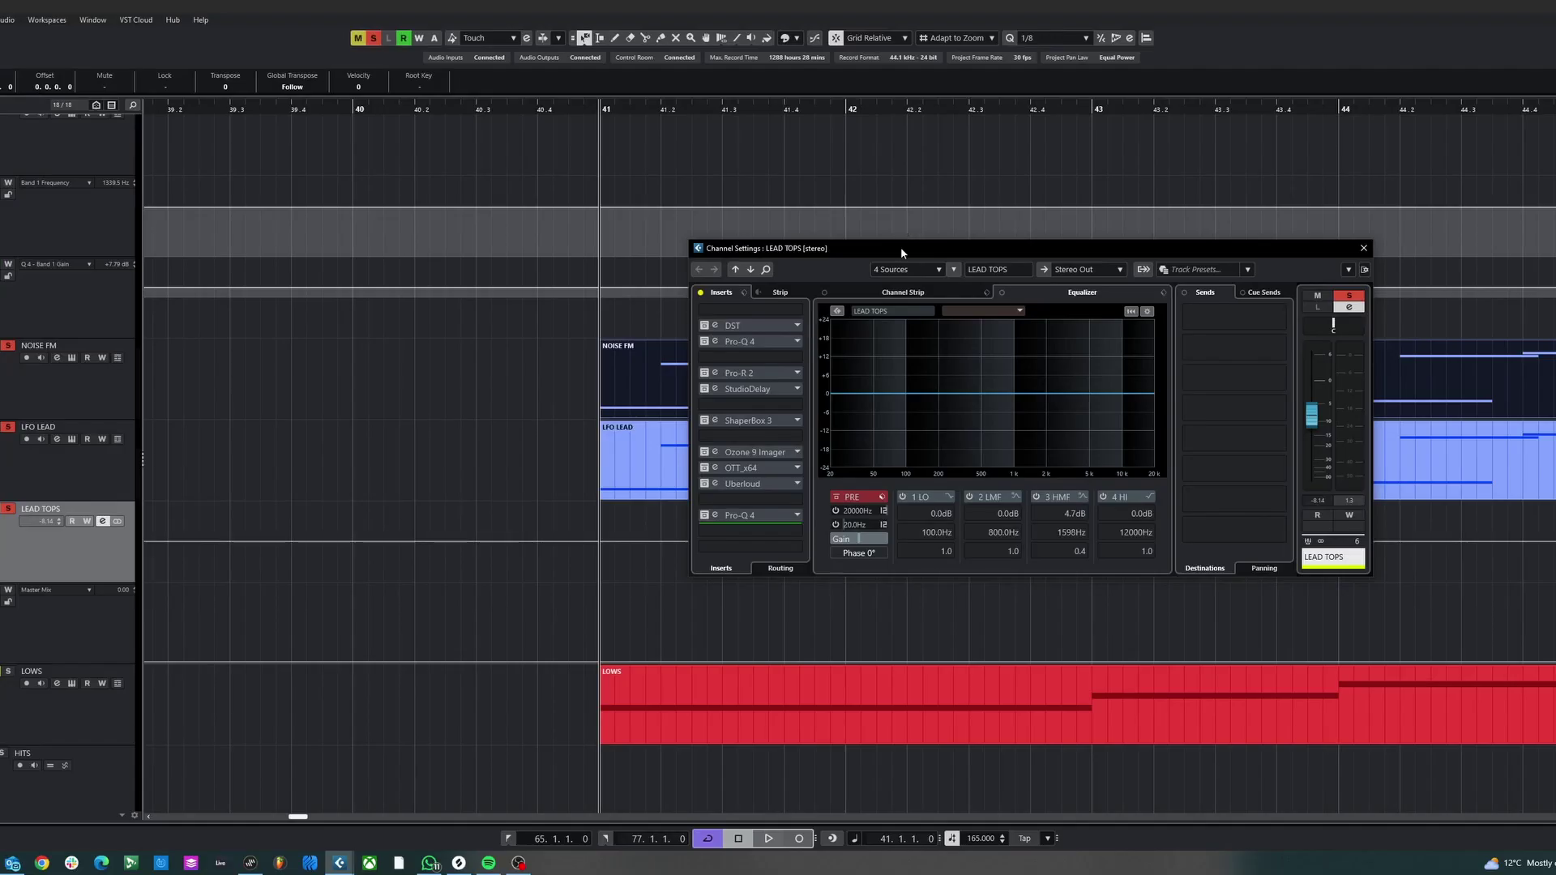
Move the LEAD TOPS channel settings aside and activate the channel's DST and first Pro-Q 4 inserts
drag(901, 250, 815, 222)
click(657, 300)
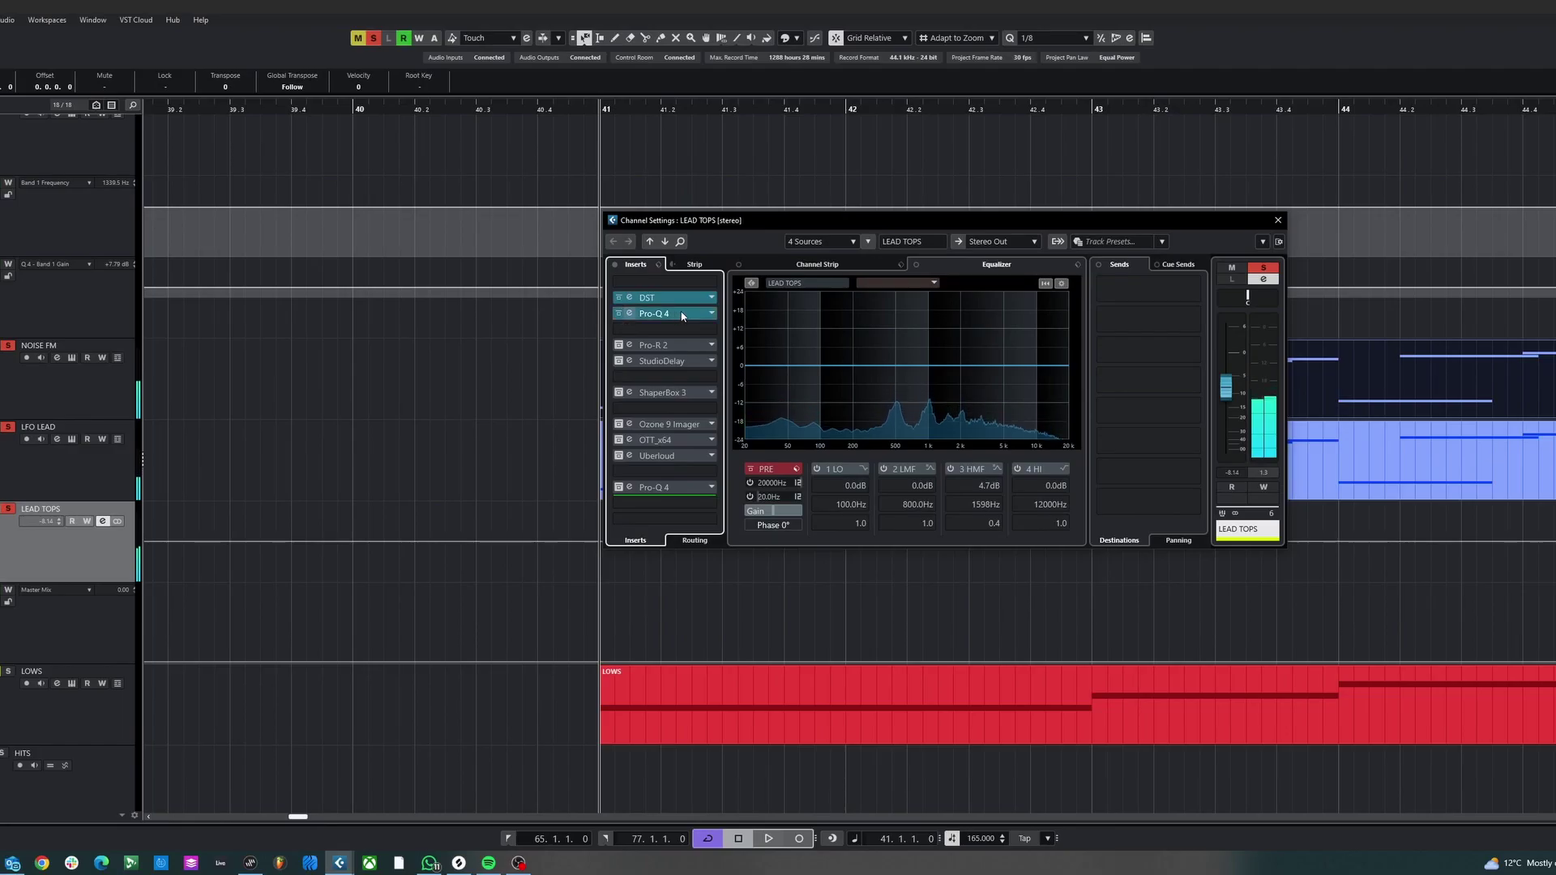
click(682, 315)
Examine the low cut and boost bands in the LEAD TOPS Pro-Q 4, and close the equalizer
mouse_move(480, 509)
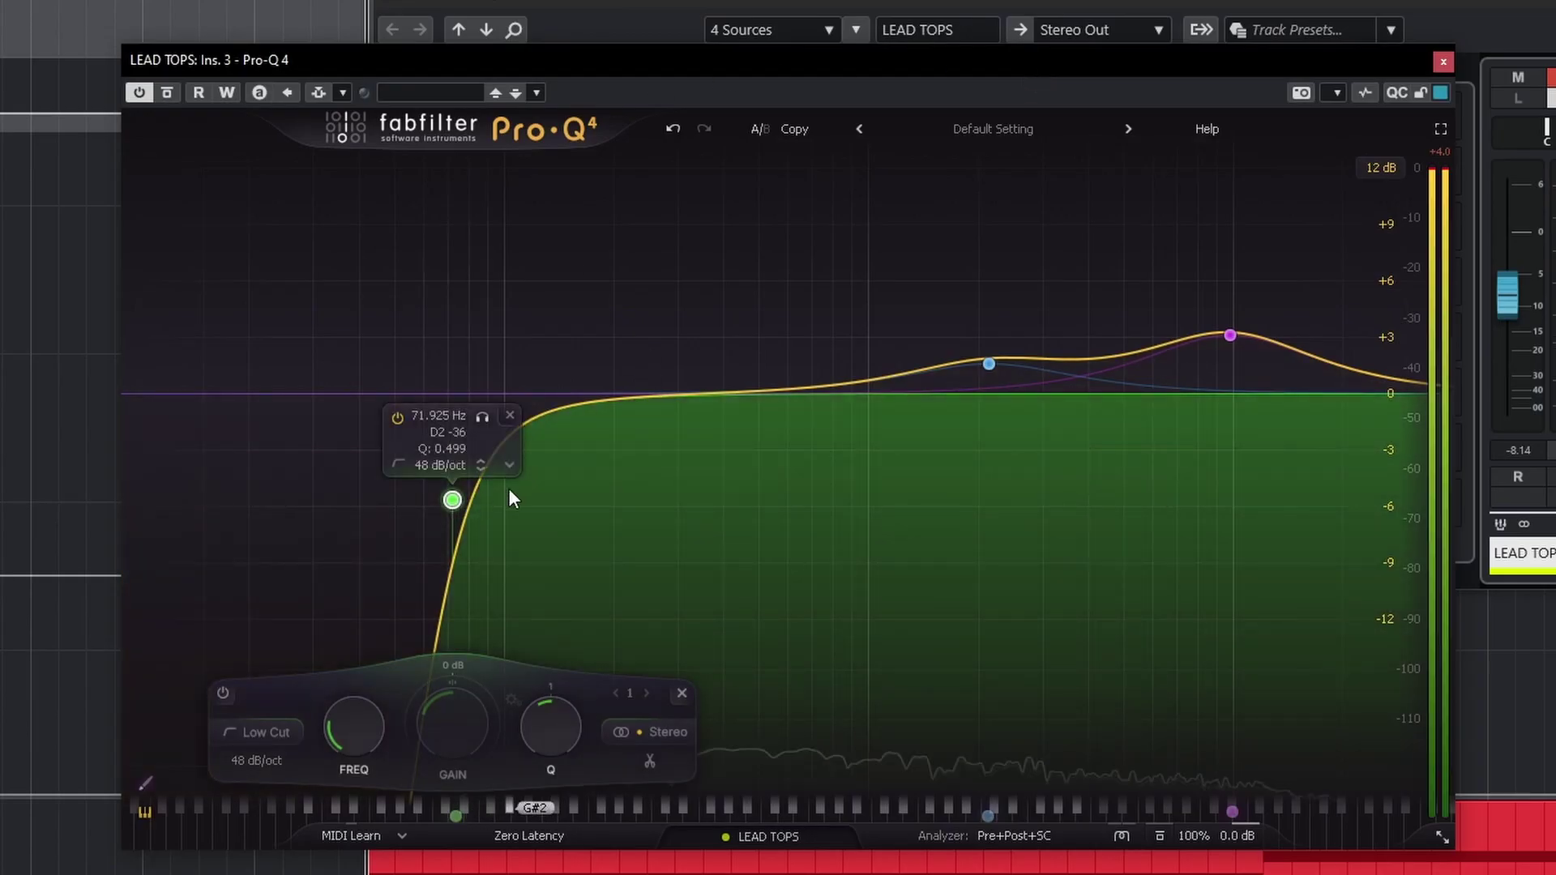
mouse_move(983, 372)
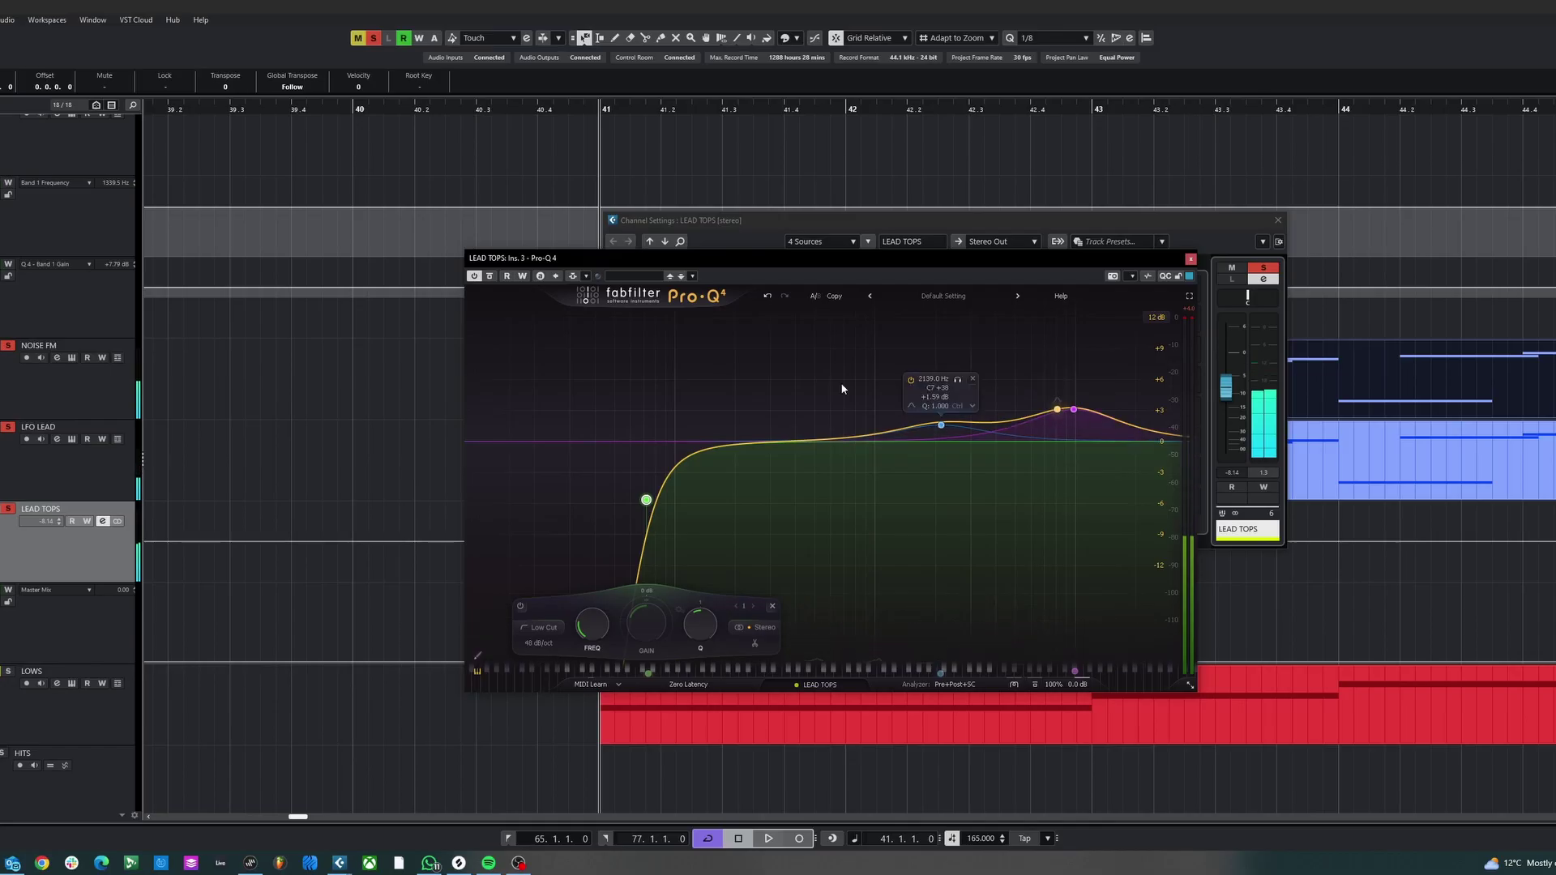
click(1190, 258)
Enable and open the Pro-R 2 reverb and StudioDelay inserts on the LEAD TOPS channel
click(689, 346)
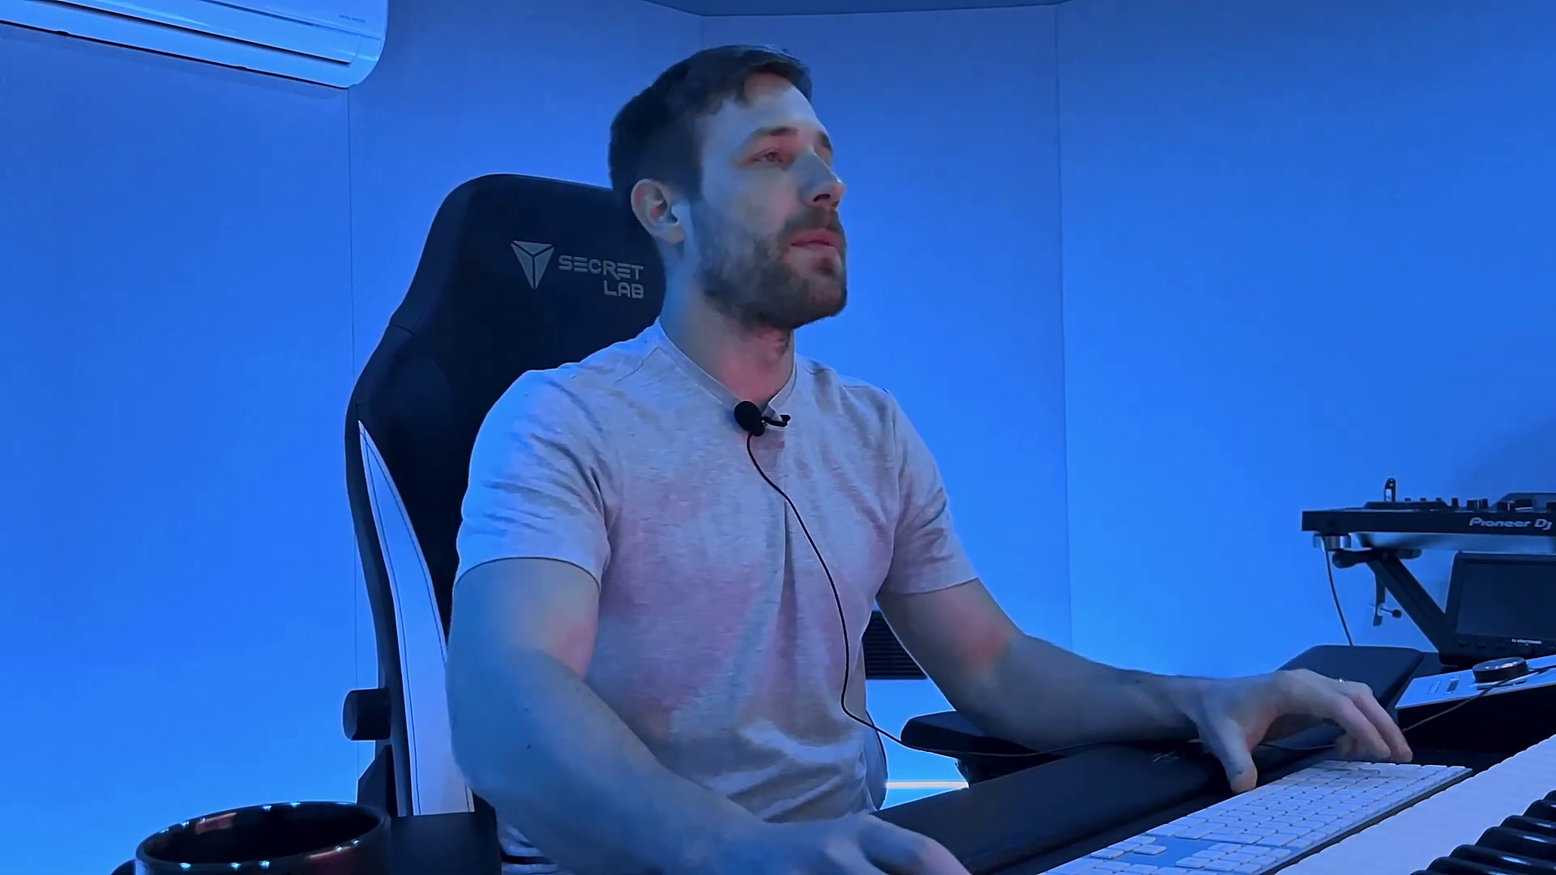
drag(746, 642, 746, 660)
drag(761, 226, 930, 783)
key(space)
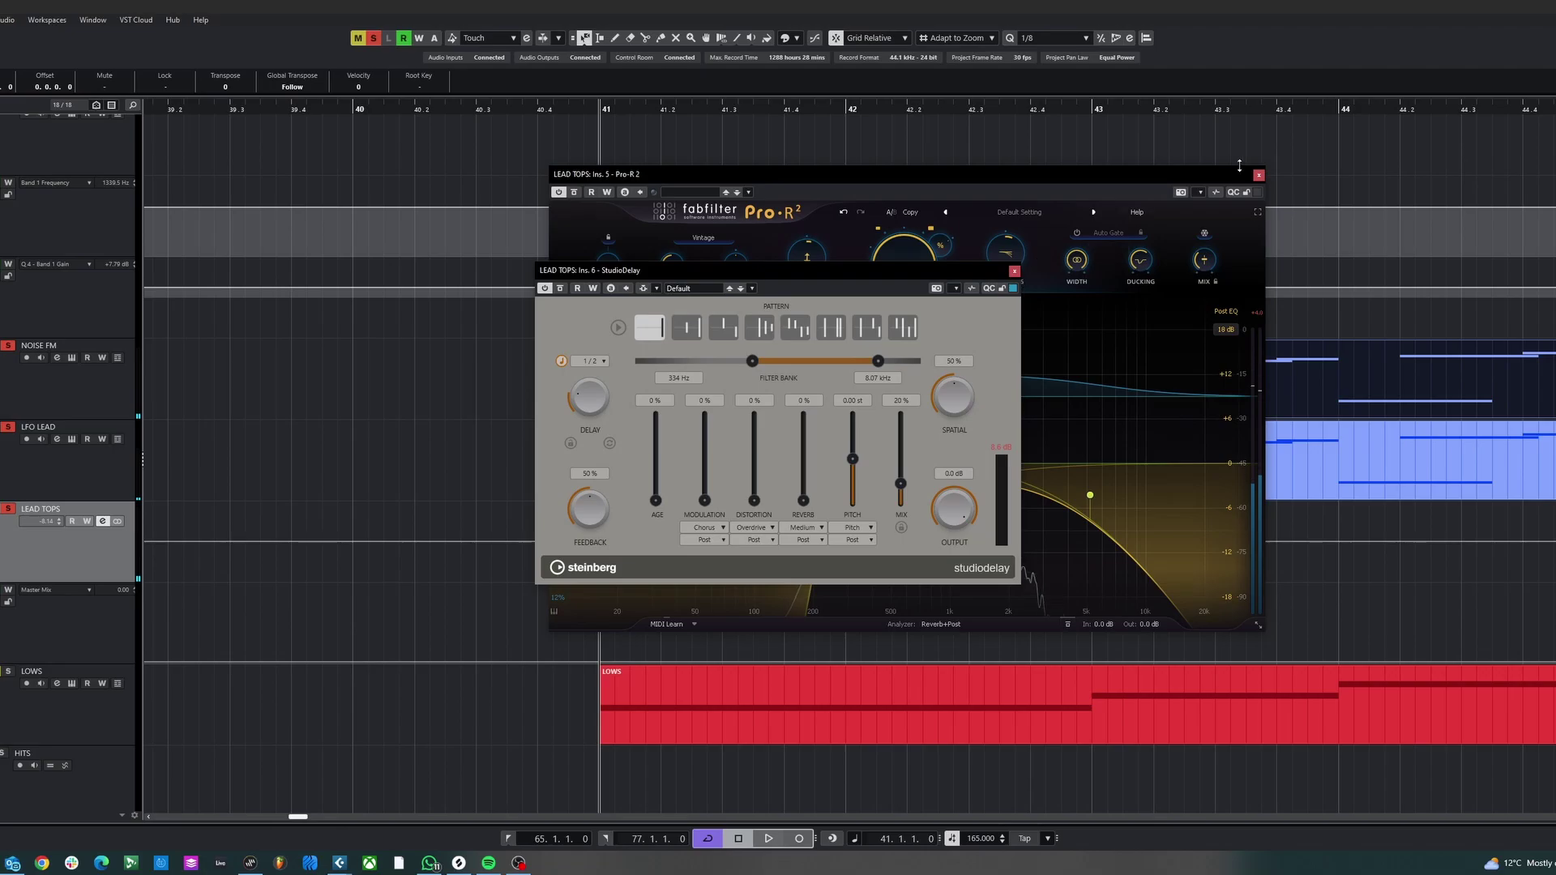
Close Pro-R 2, audition the Ozone 9 Imager with its Band 2 width at -100 and restored, and close the Imager
click(1258, 175)
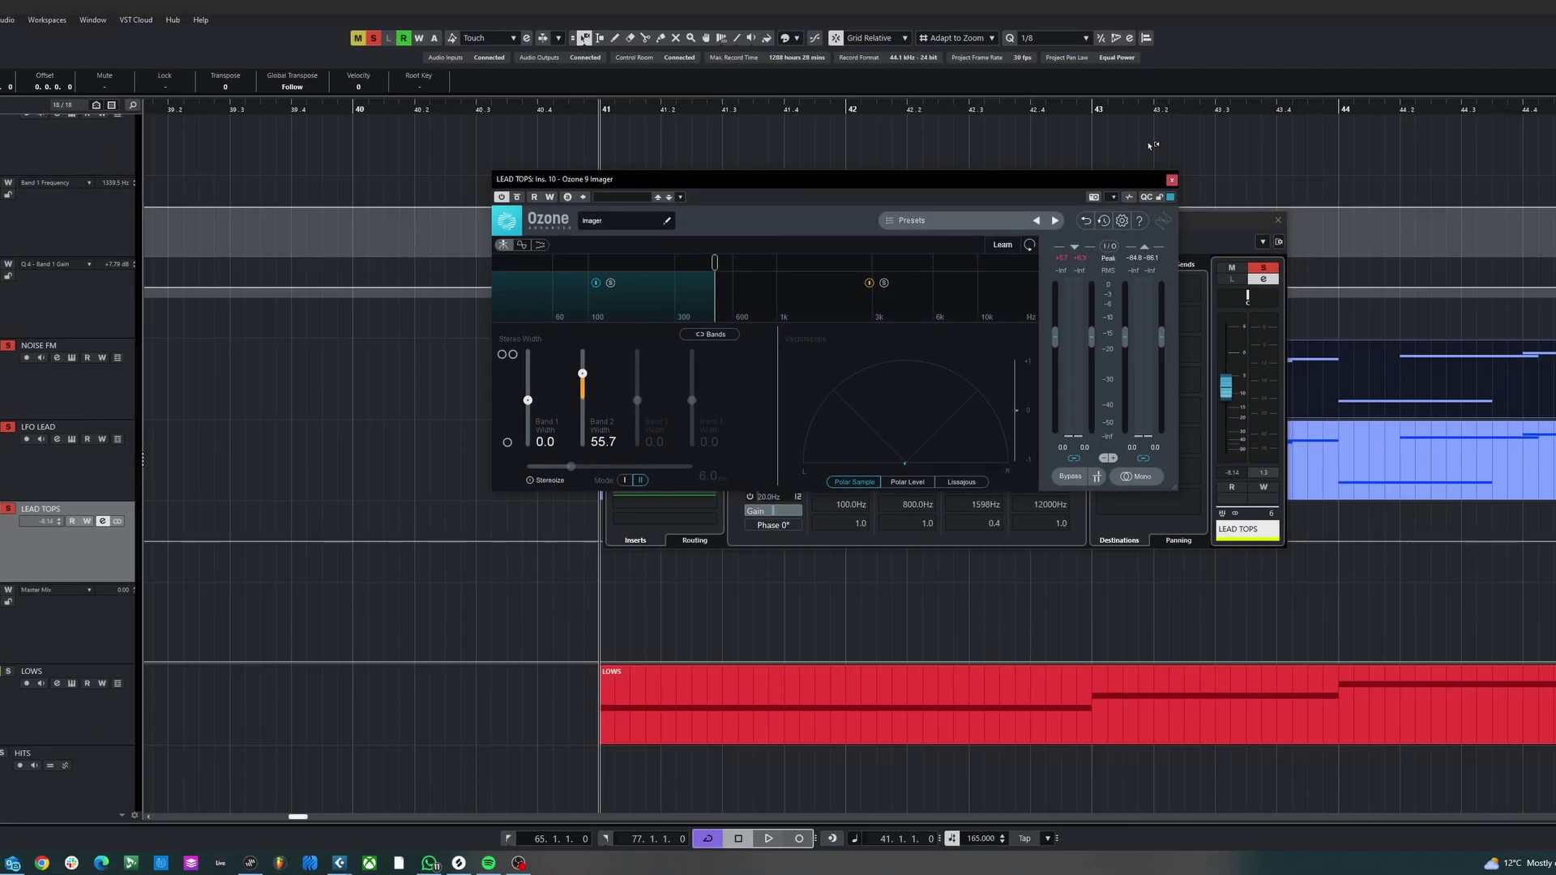
key(space)
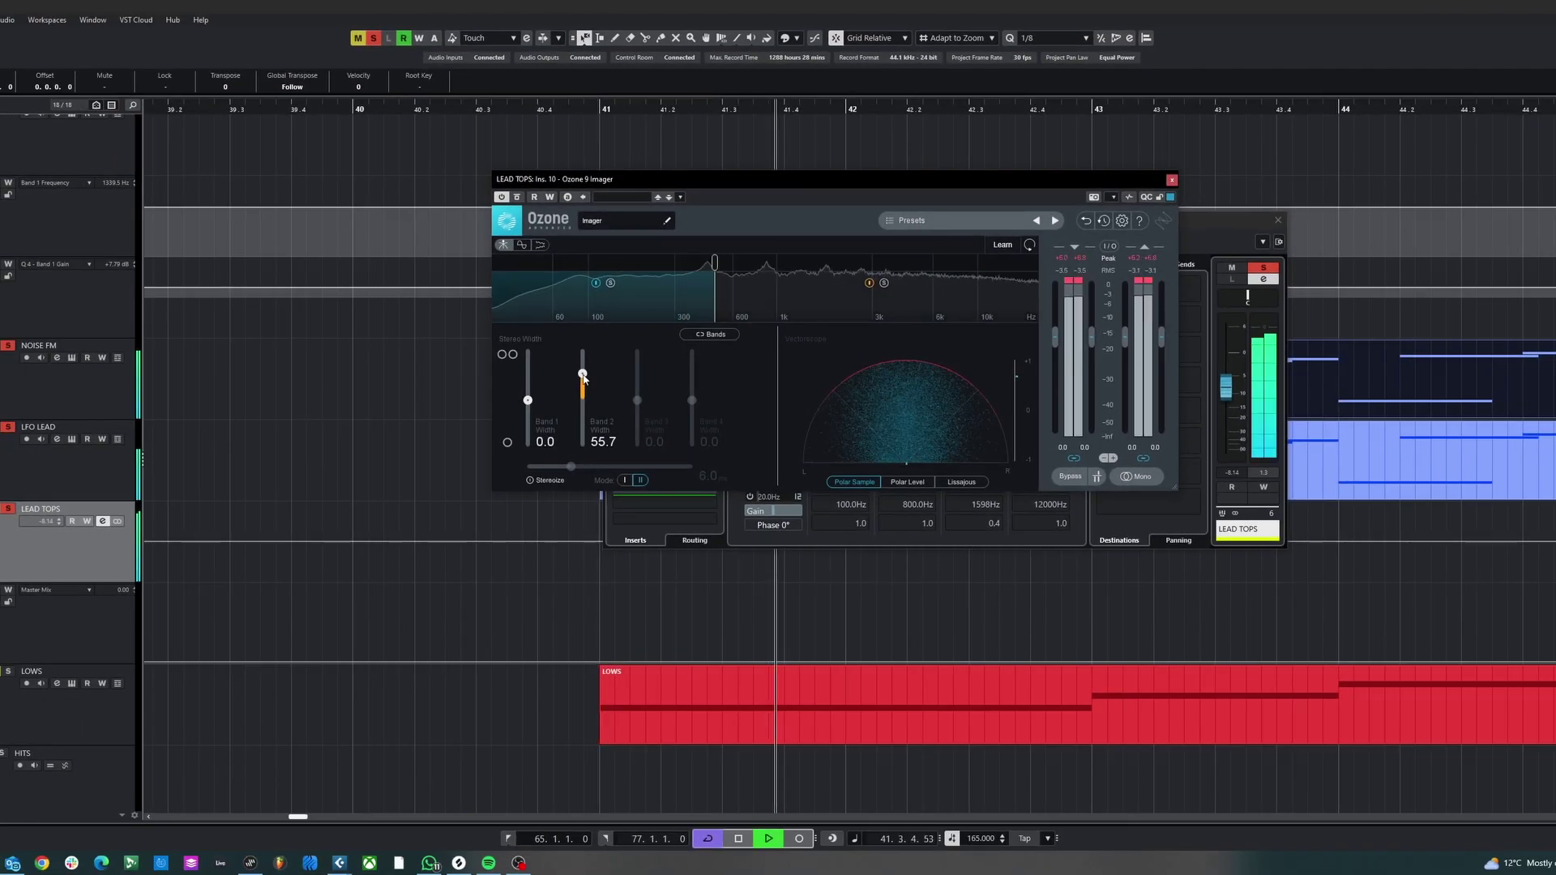
drag(582, 374, 588, 512)
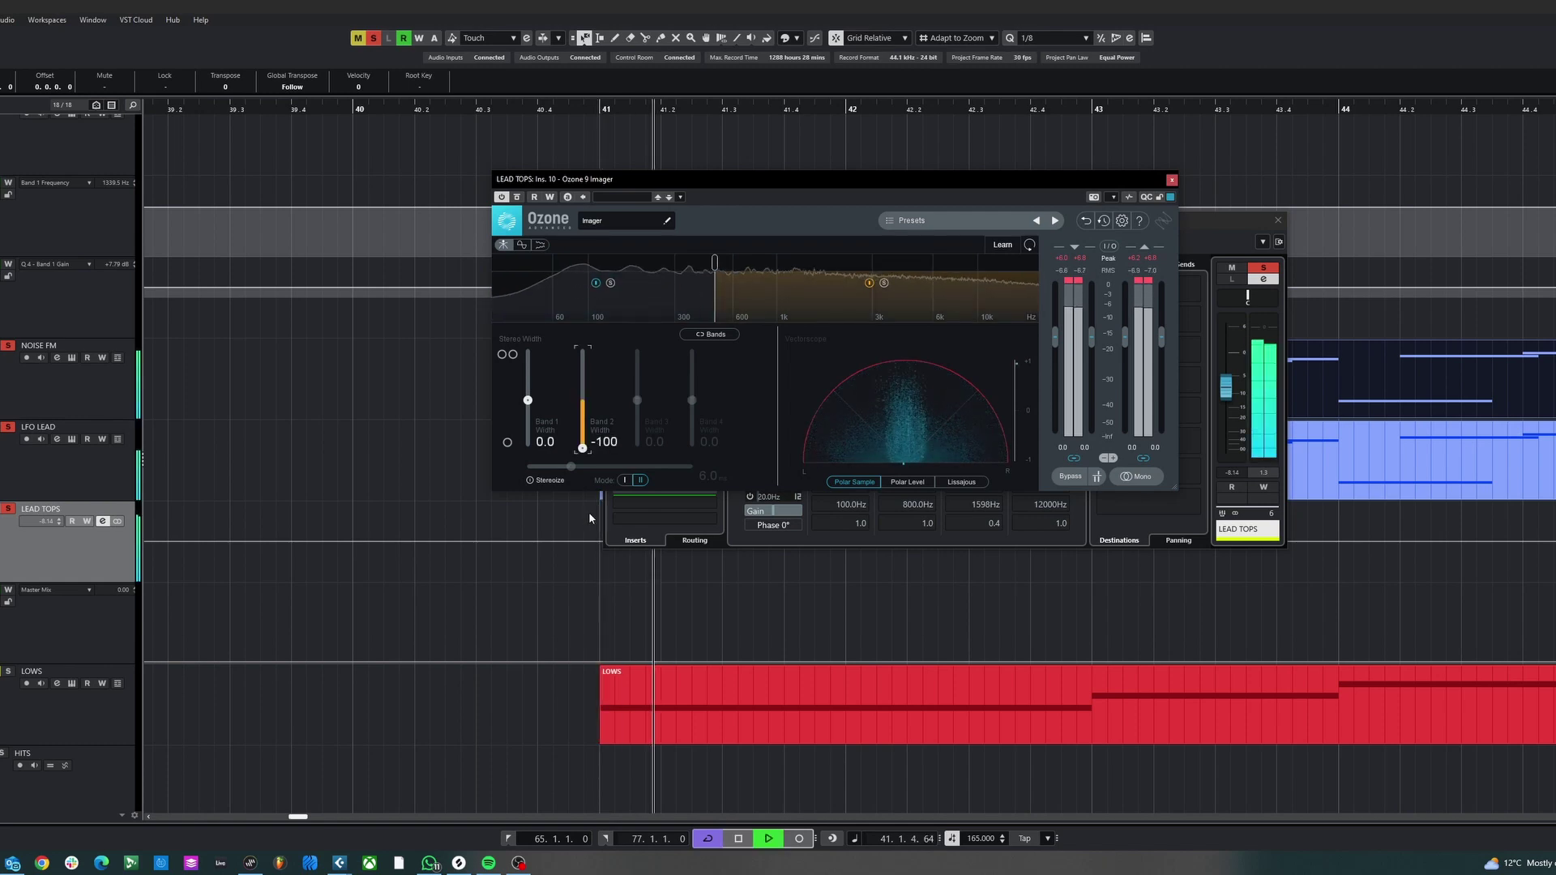
drag(582, 448, 584, 376)
key(space)
click(1171, 180)
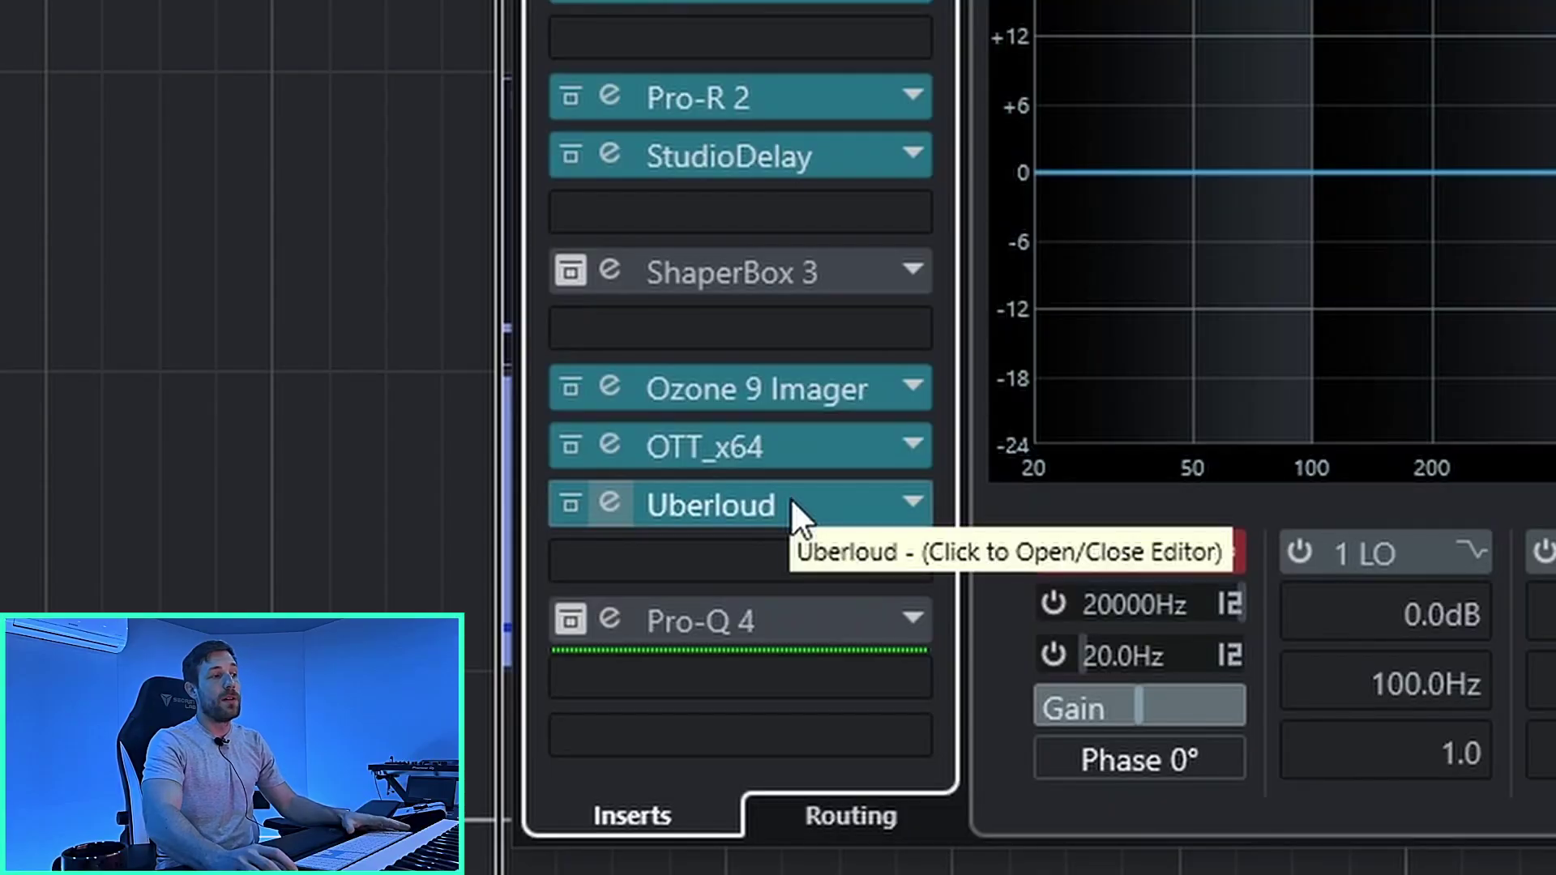
Open the Uberloud insert on the LEAD TOPS channel and examine its mid and high push amounts
click(790, 504)
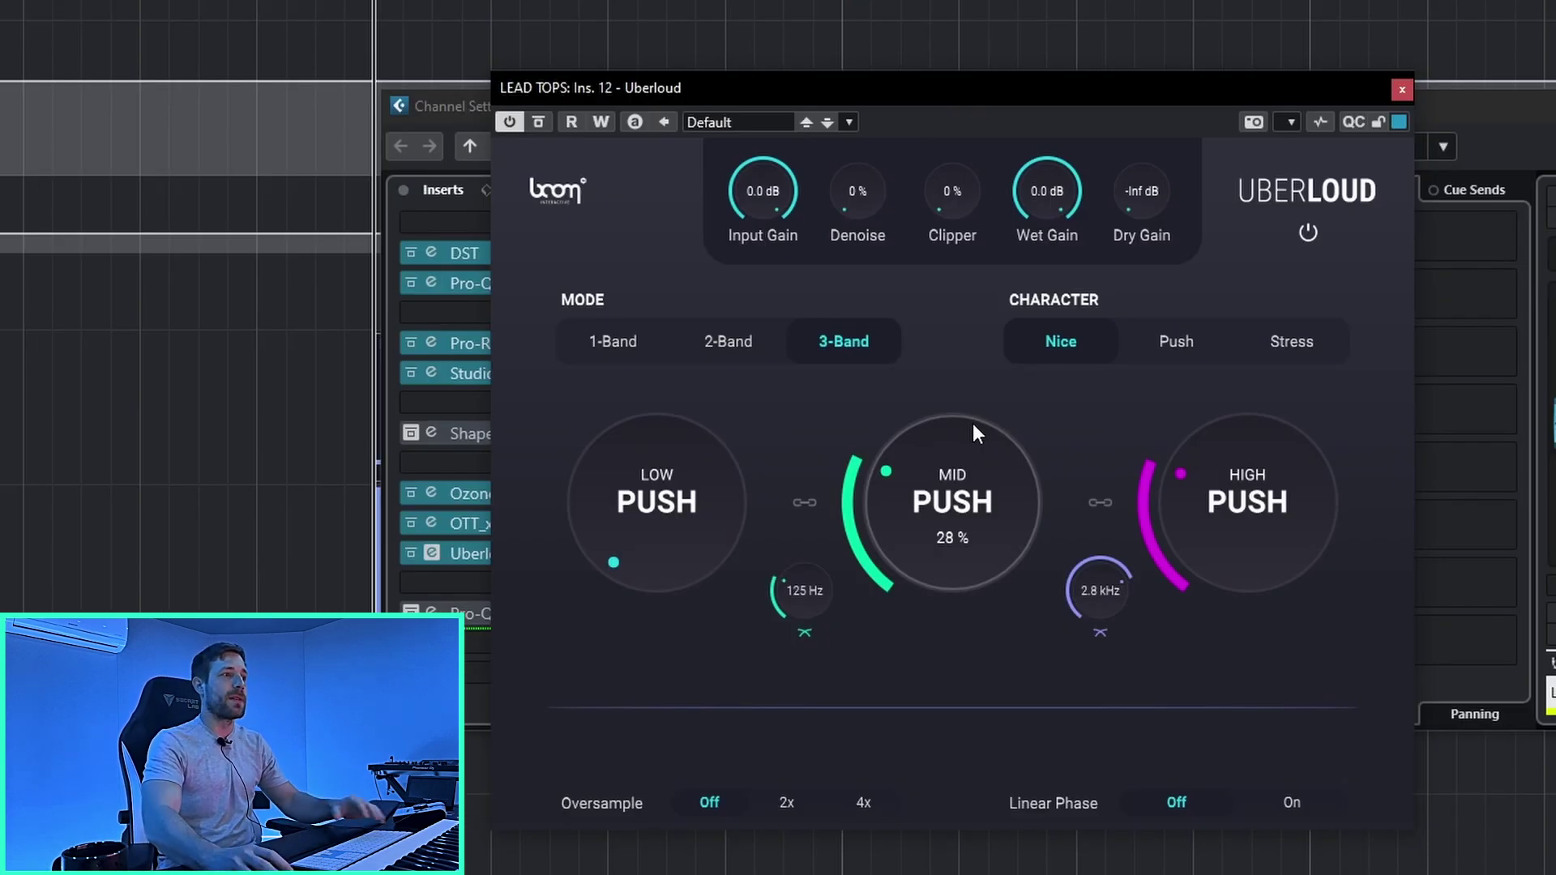
mouse_move(1257, 496)
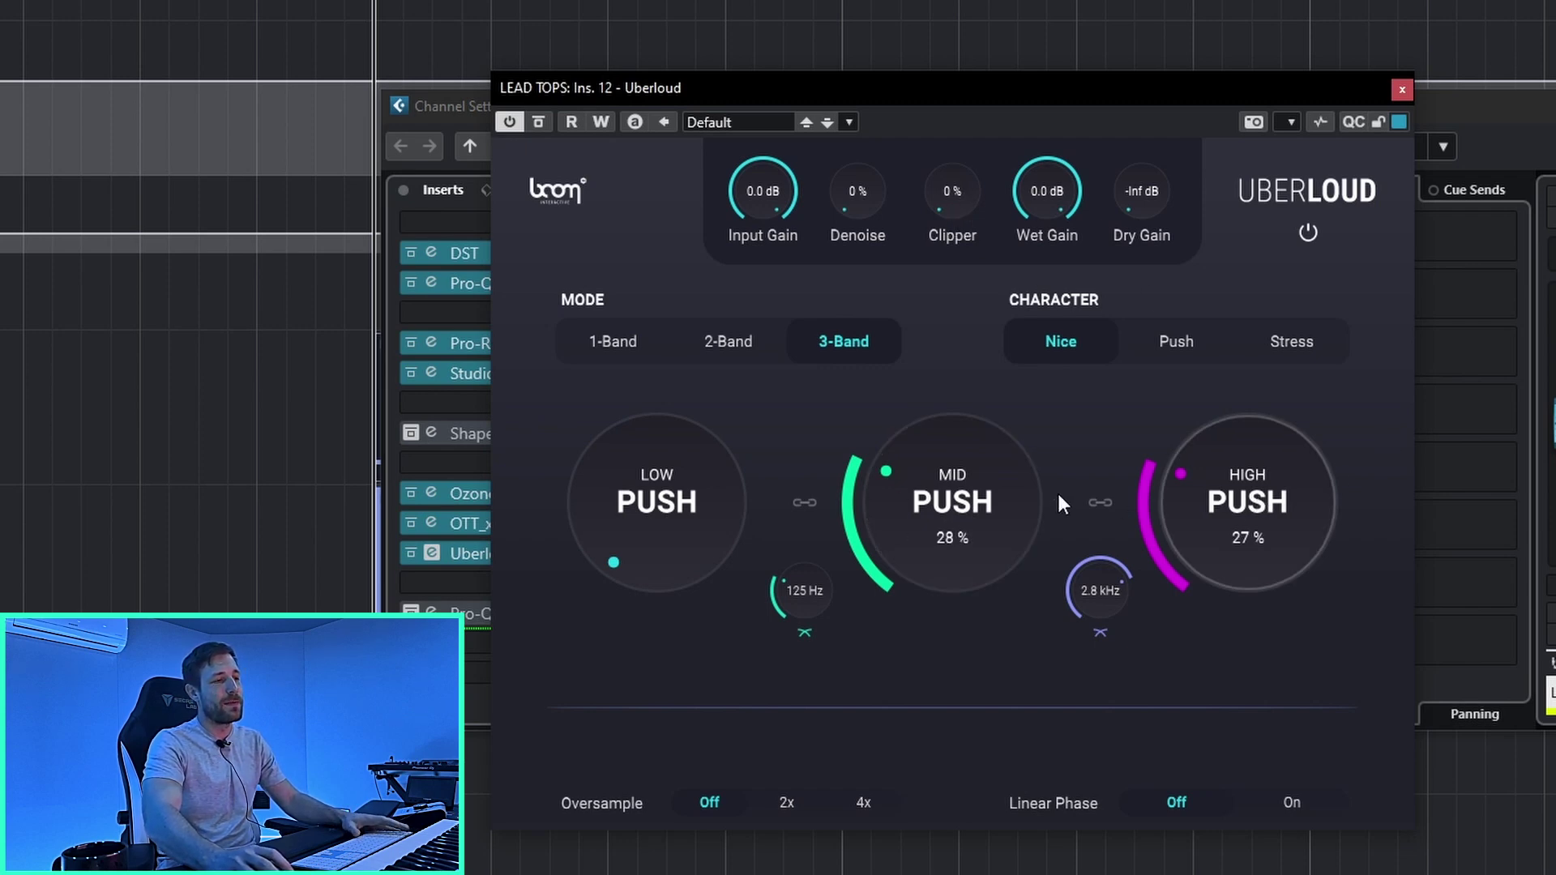
key(space)
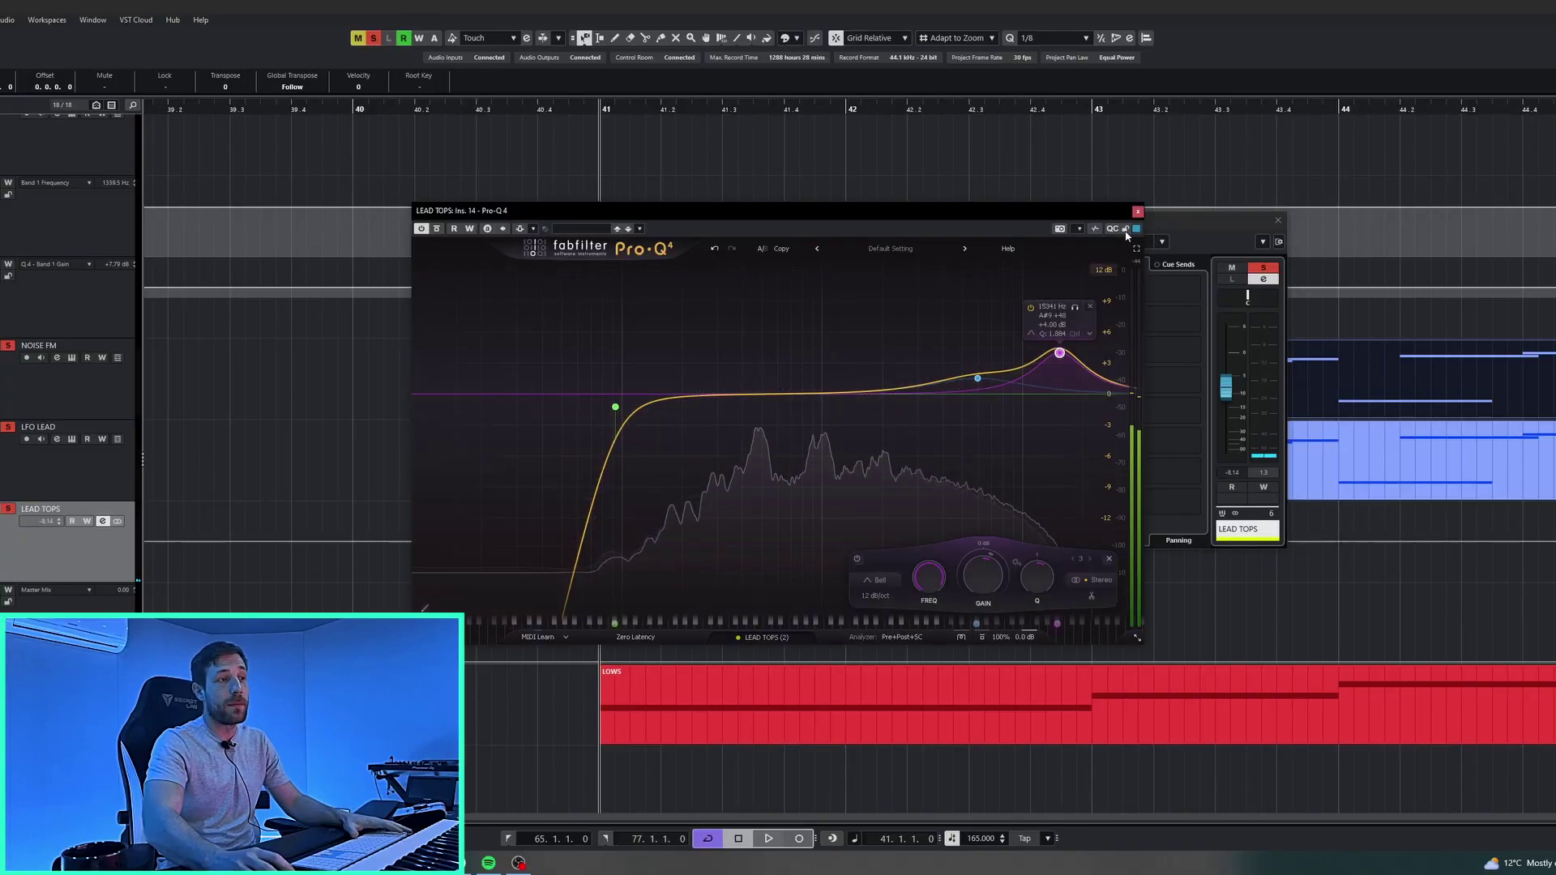
Move the final LEAD TOPS Pro-Q 4 window aside and shift its low cut to a slightly higher frequency
drag(1102, 216, 1168, 214)
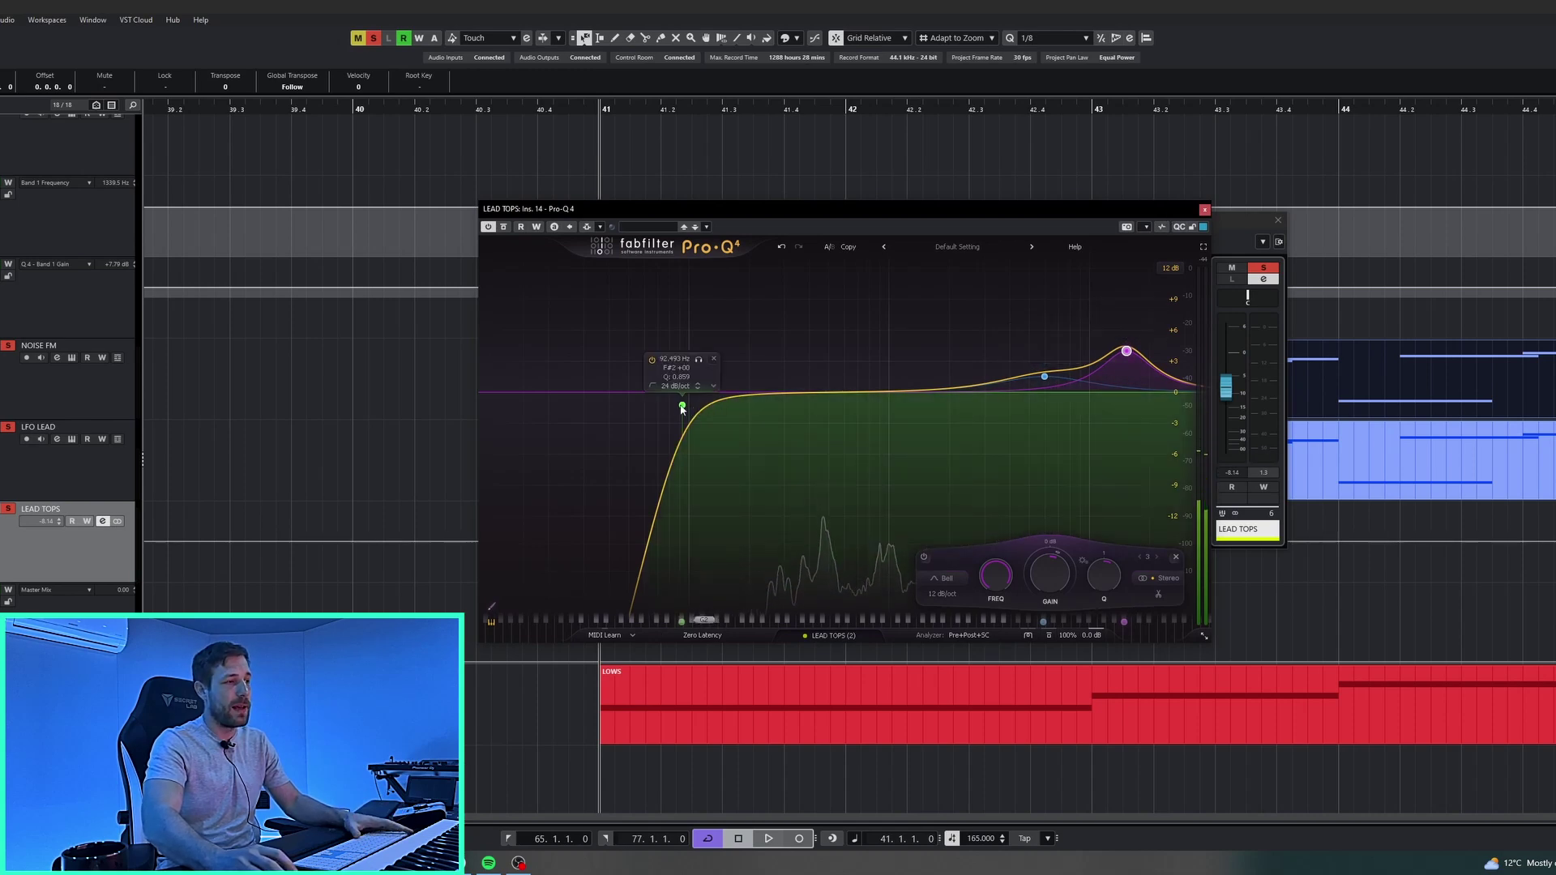
drag(681, 409, 688, 409)
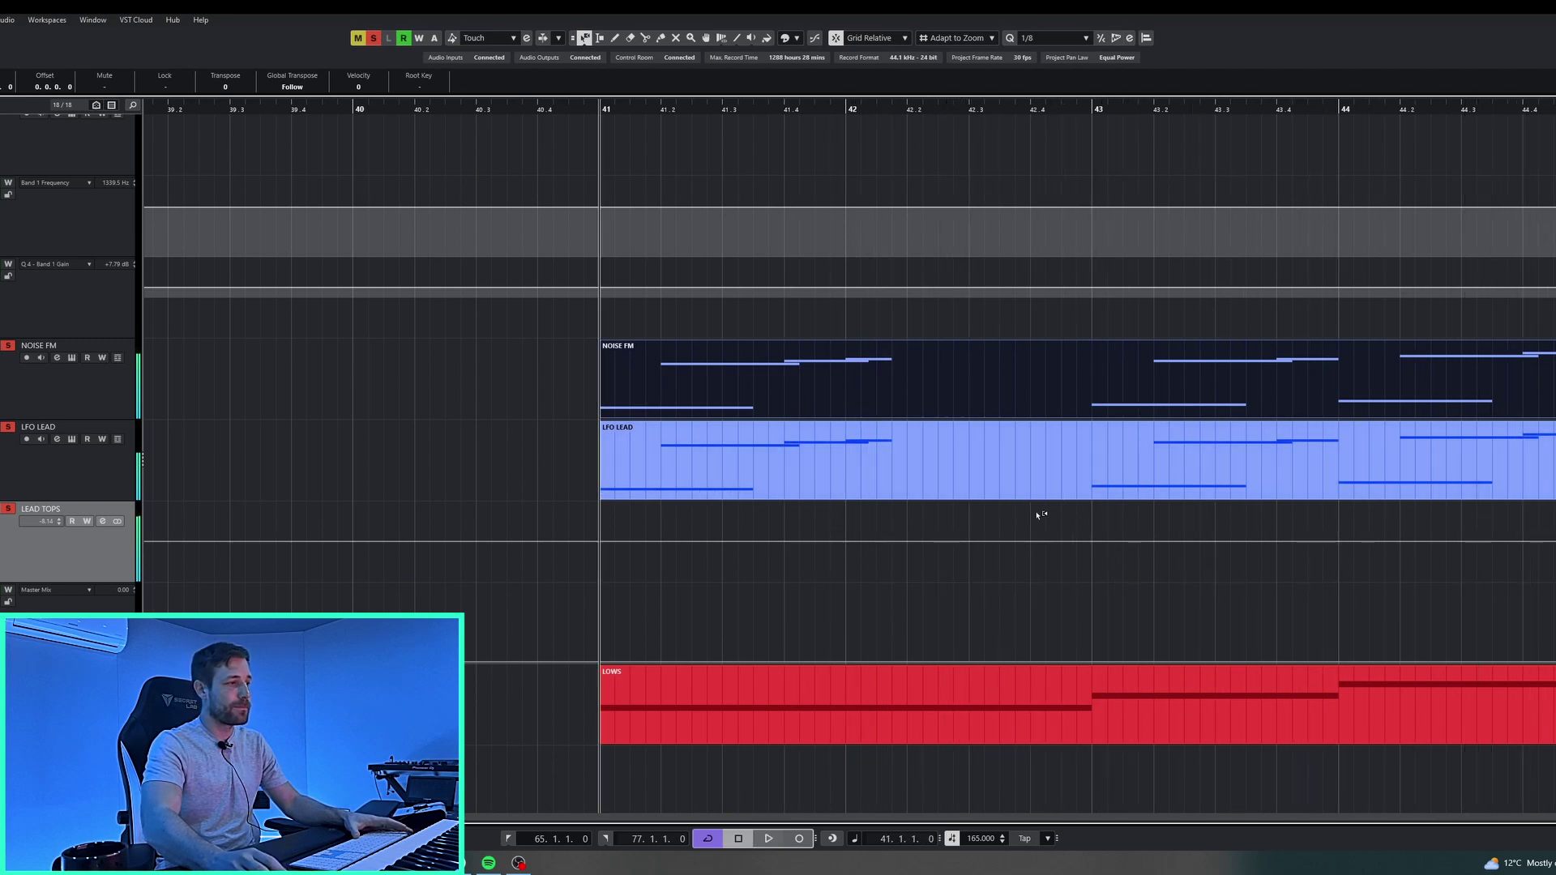
Select and solo the LOWS track, and play it back on its own
drag(817, 519, 760, 533)
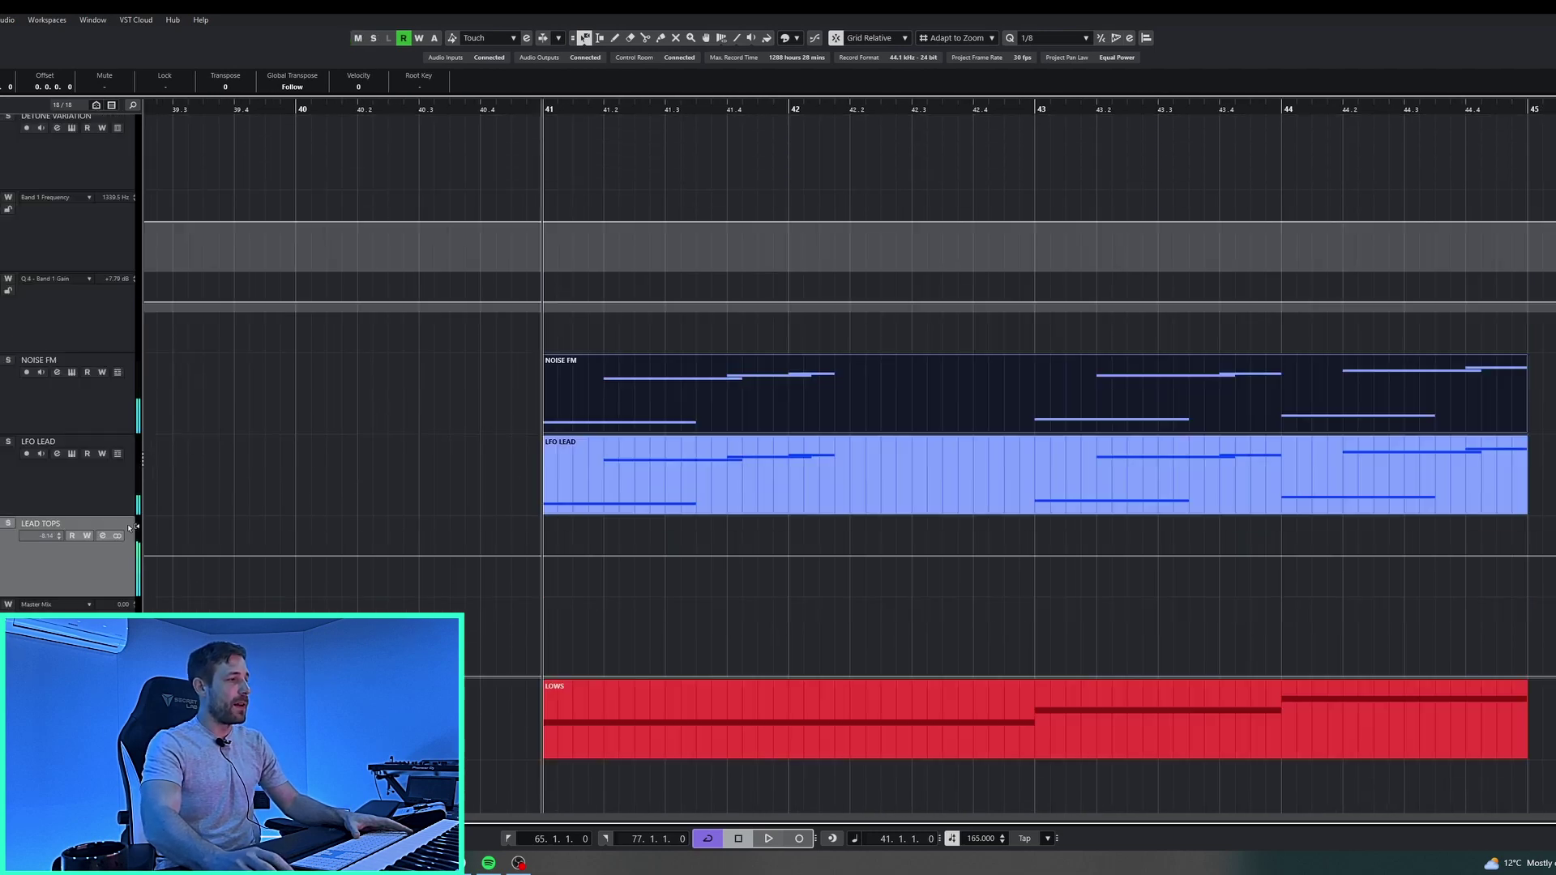
scroll(3, 501, down, 4)
click(65, 447)
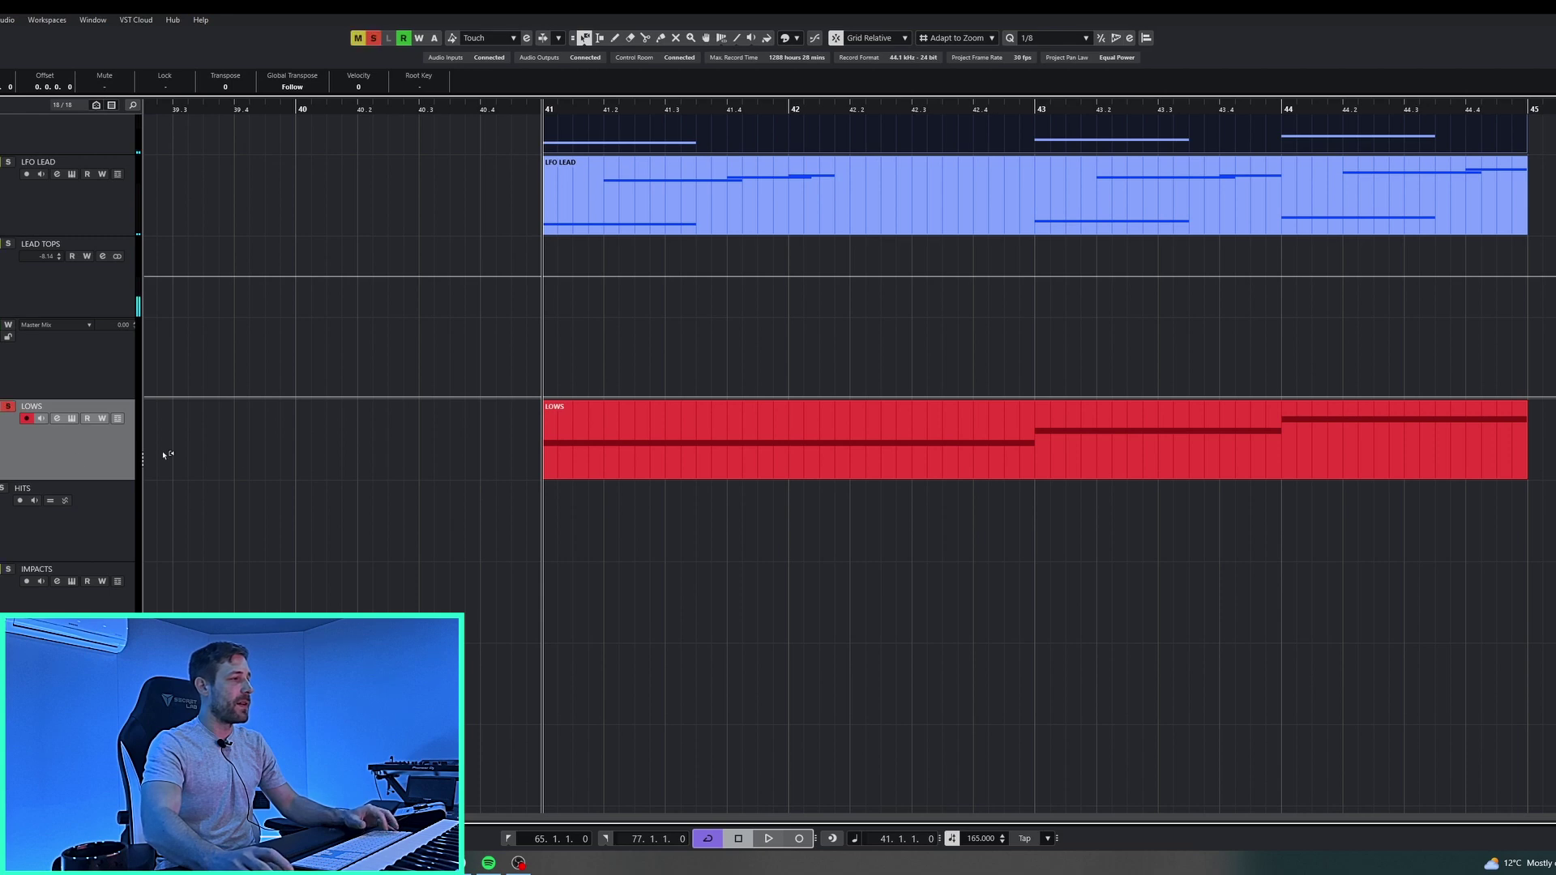
key(space)
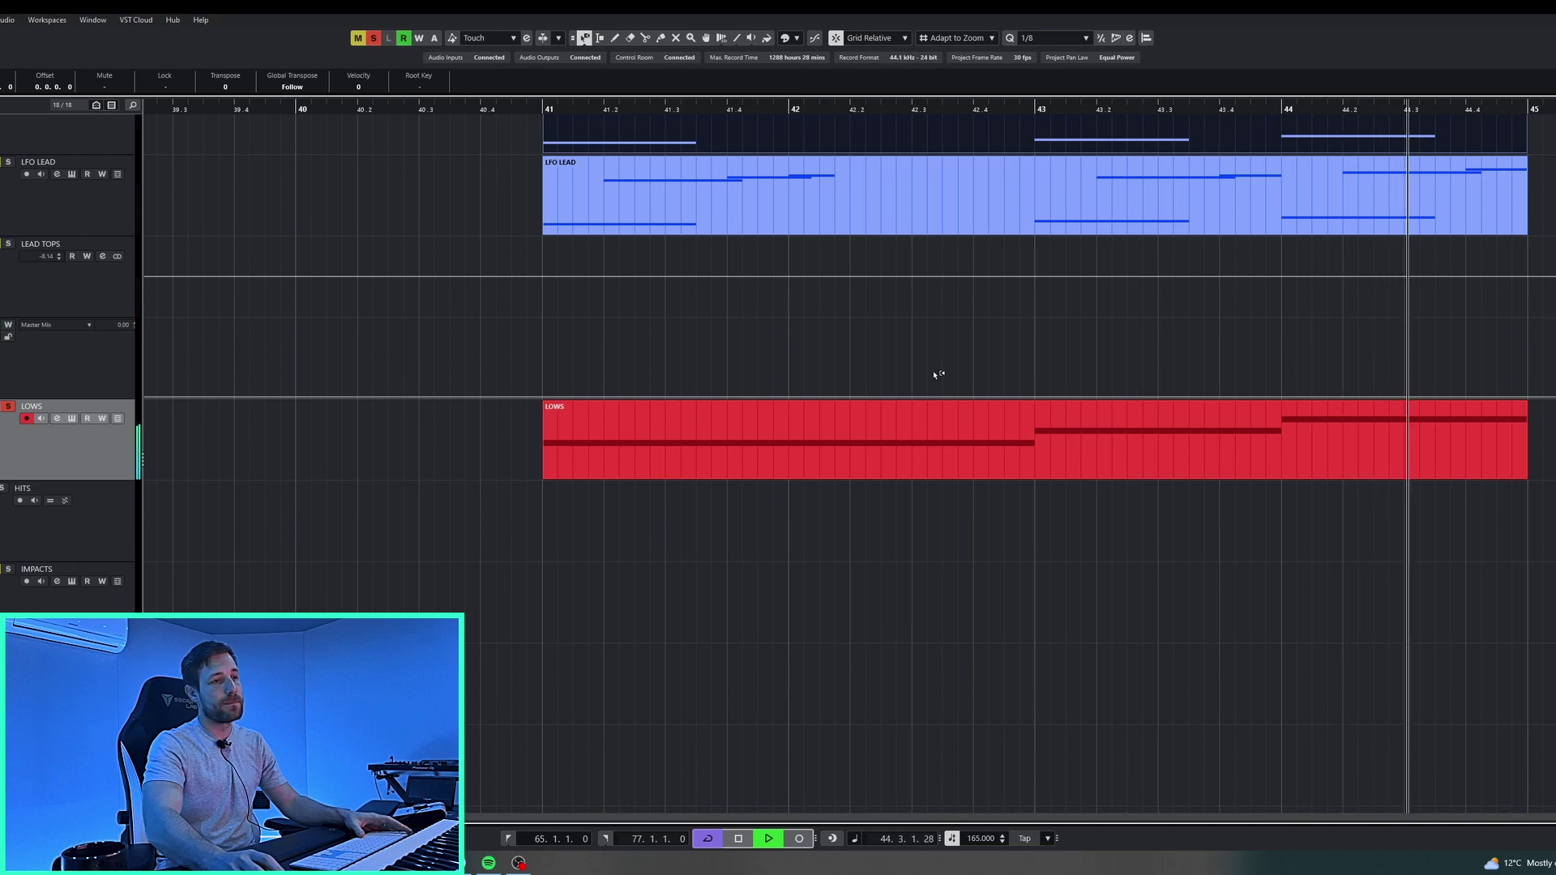
key(space)
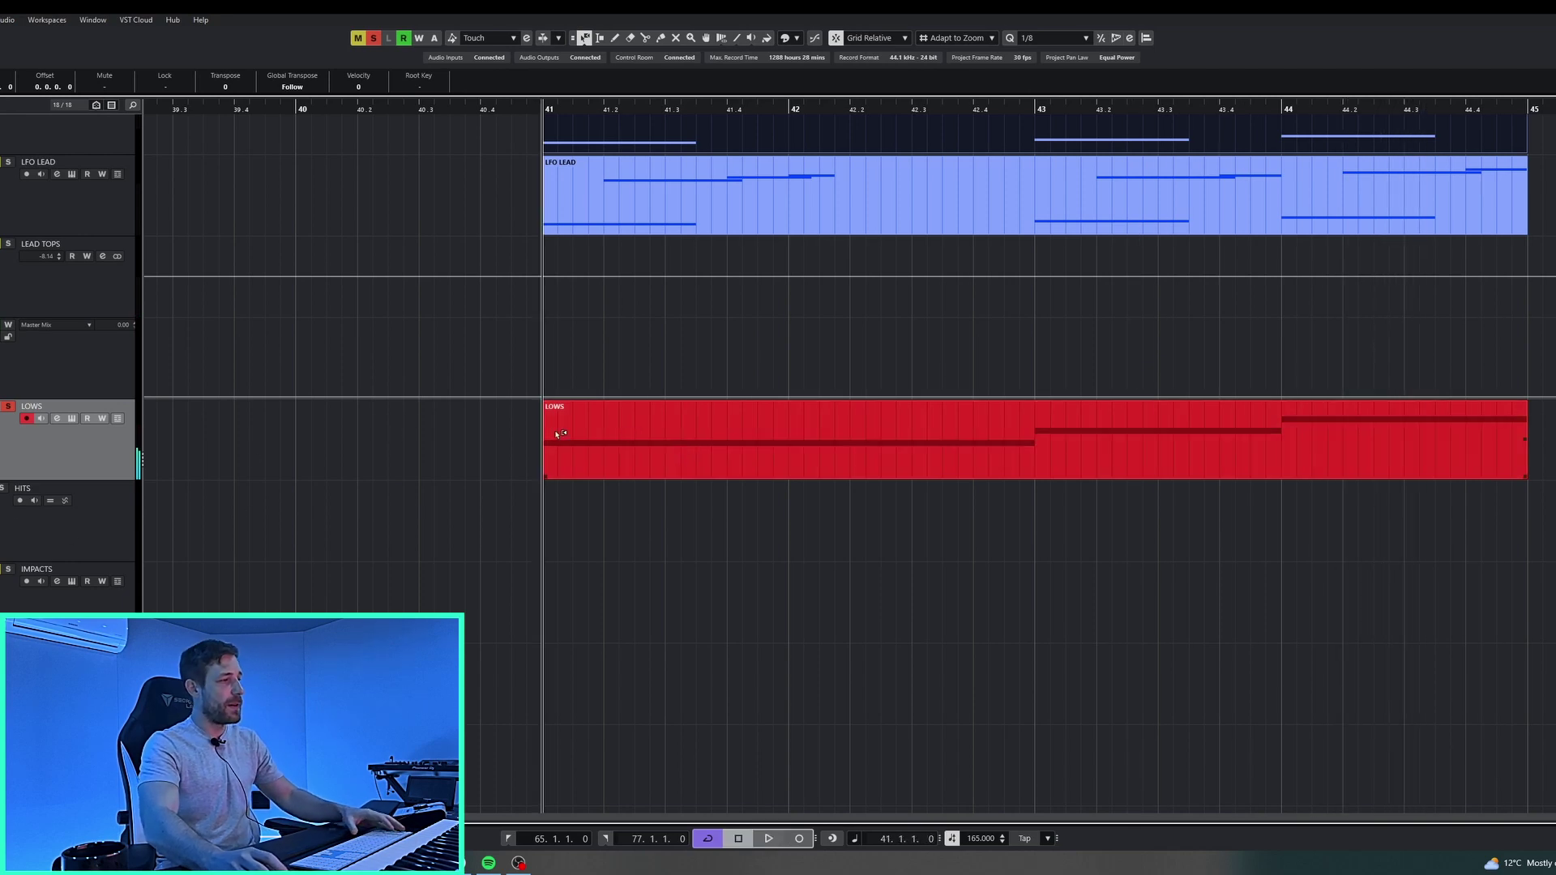
Open the LOWS track's Serum, add a new Serum_x64 instrument track, and place the two synth windows side by side
click(71, 418)
drag(478, 188, 700, 170)
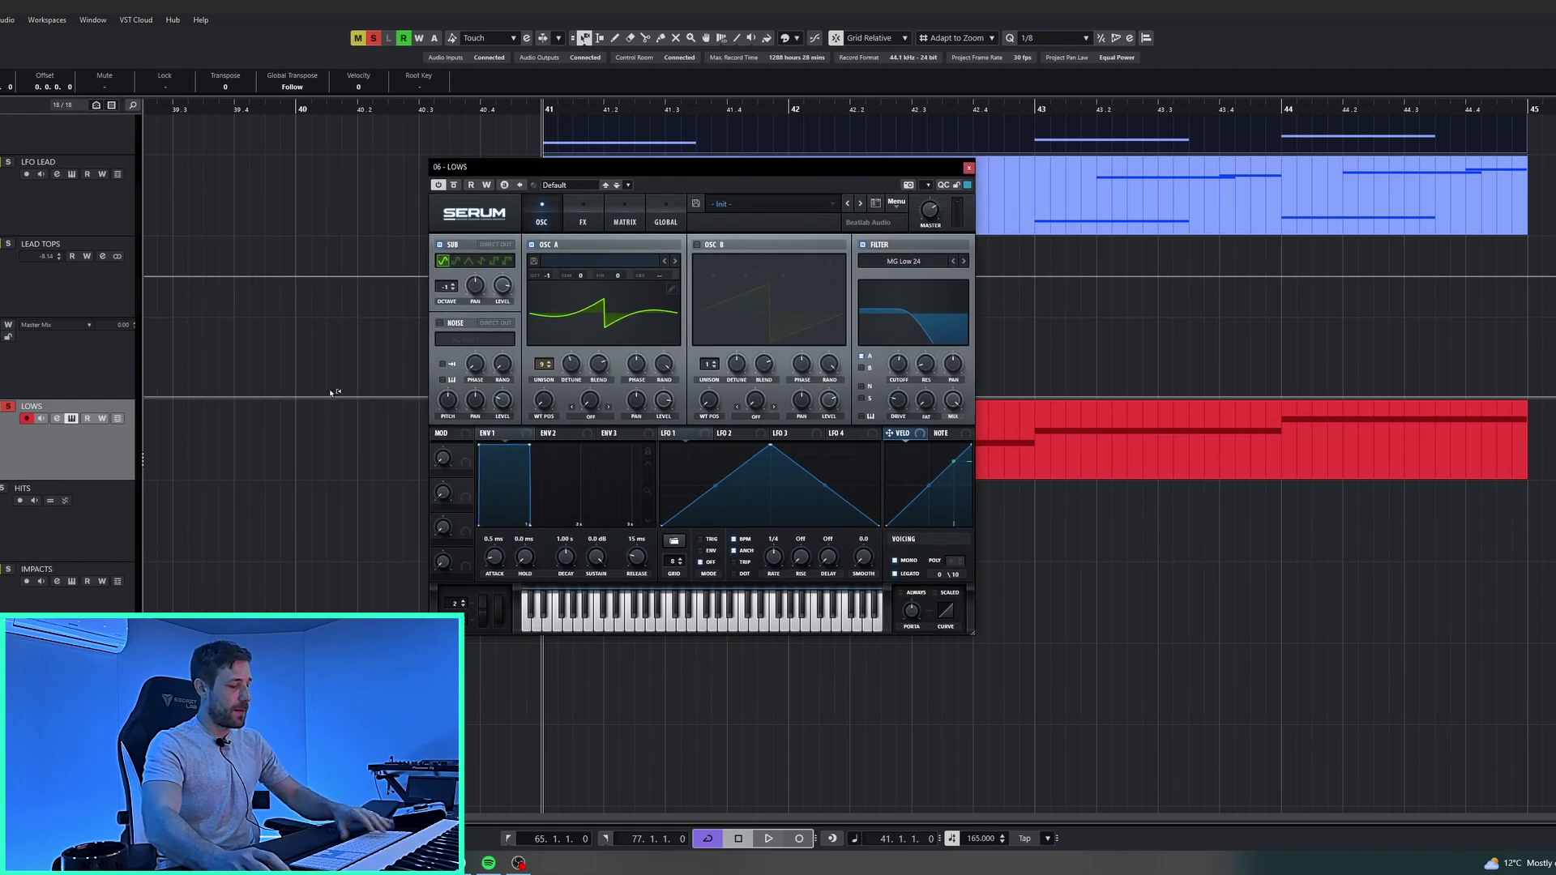
key(ctrl+t)
key(Return)
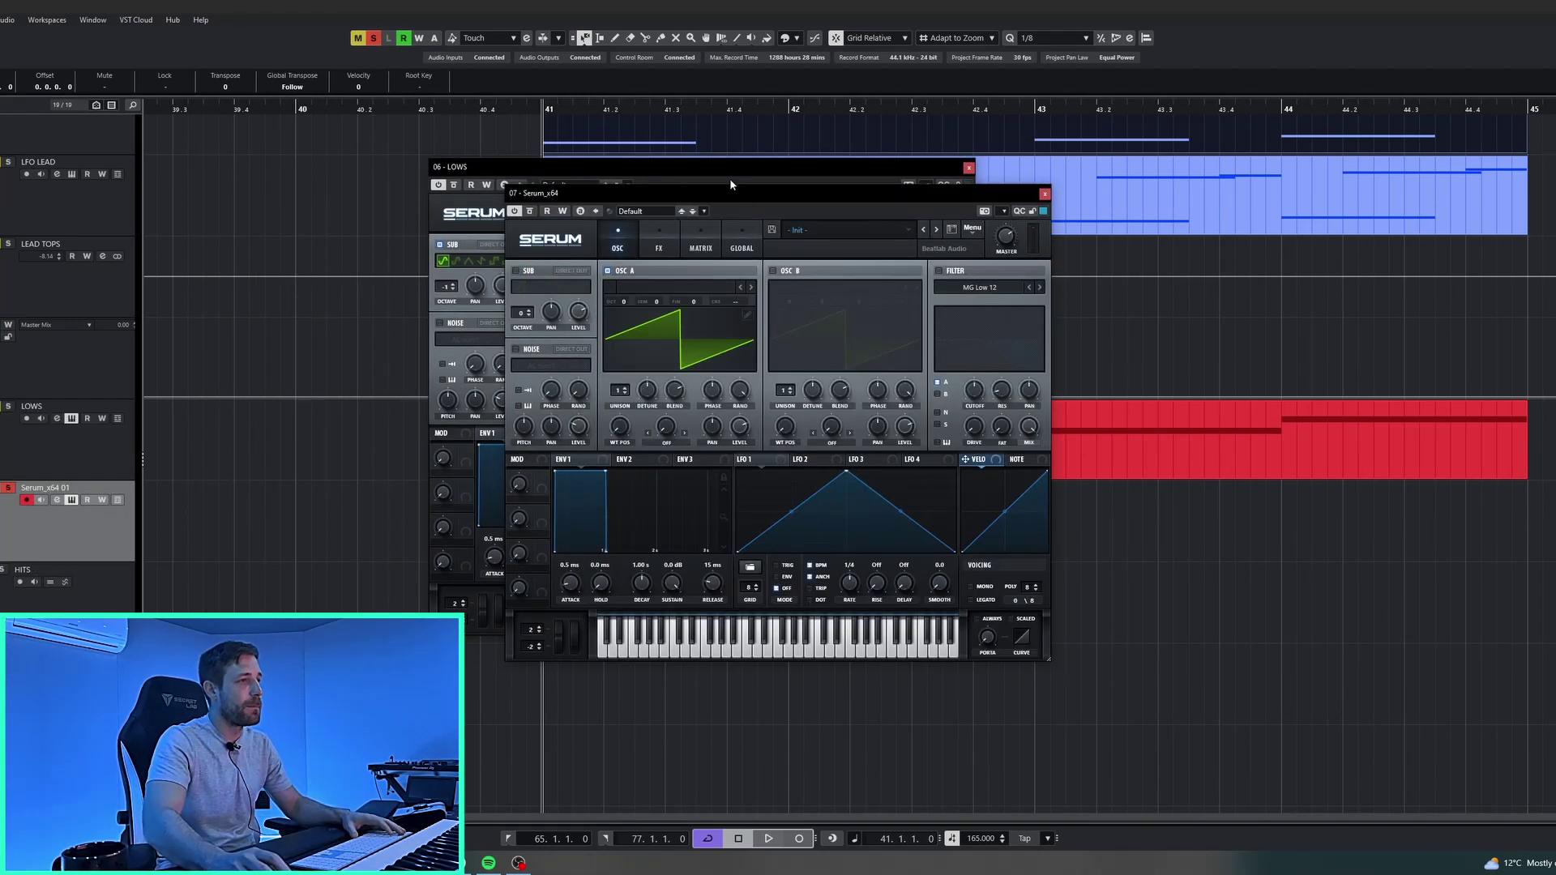
drag(730, 187, 1159, 161)
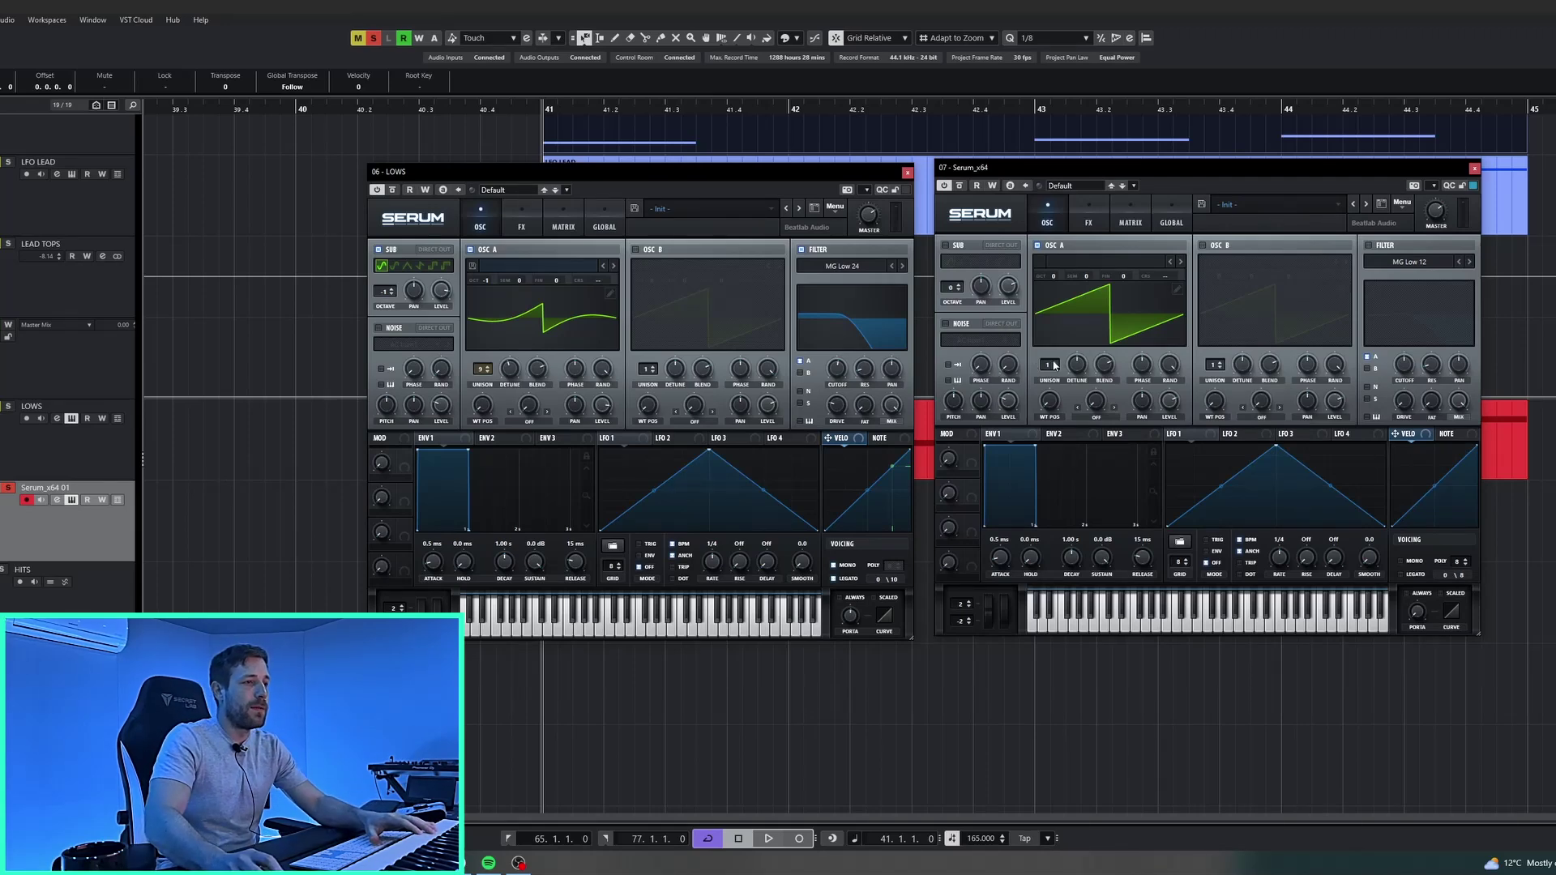
Raise oscillator A's unison voices in the new Serum and filter it with MG Low 24 at about 580 Hz
drag(1054, 365, 1068, 298)
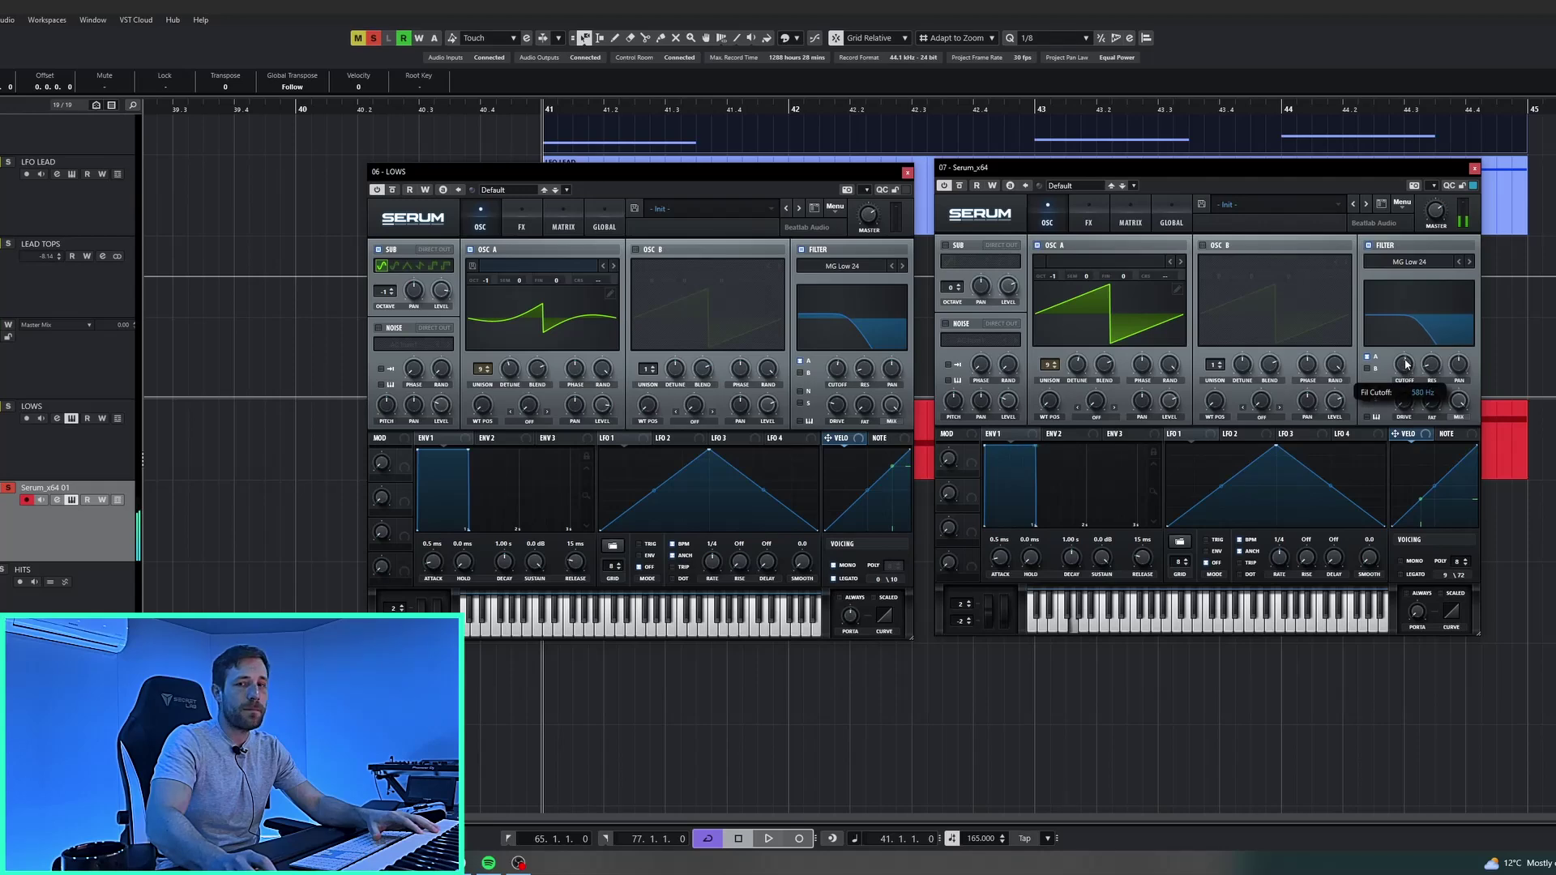
key(space)
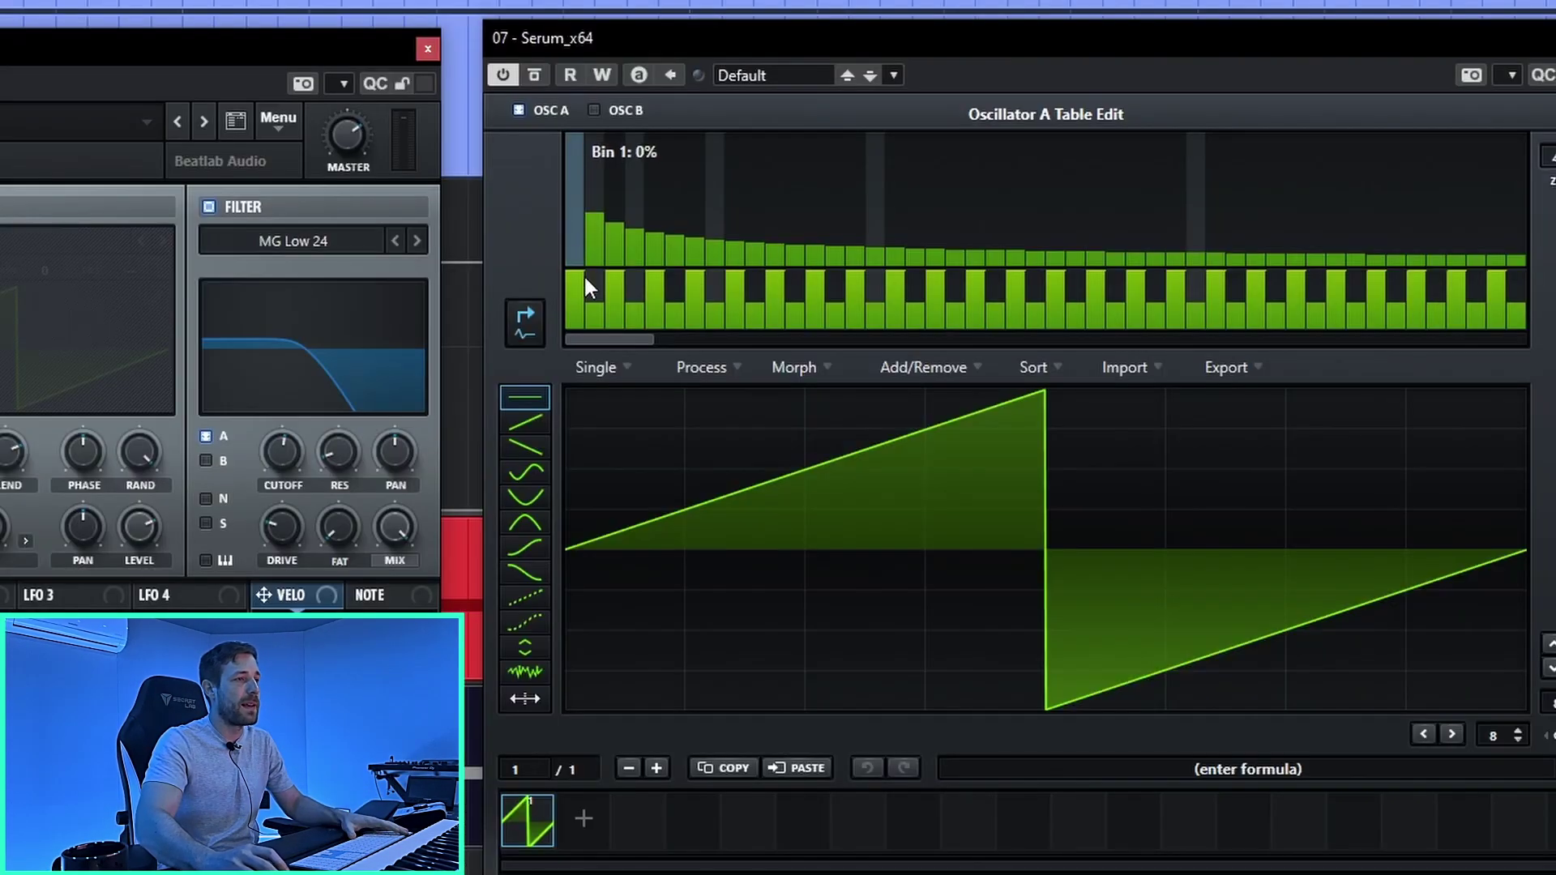
Compare oscillator A's wavetable with harmonic bin 1 removed and raised again, and close the wavetable editor
drag(588, 287, 586, 314)
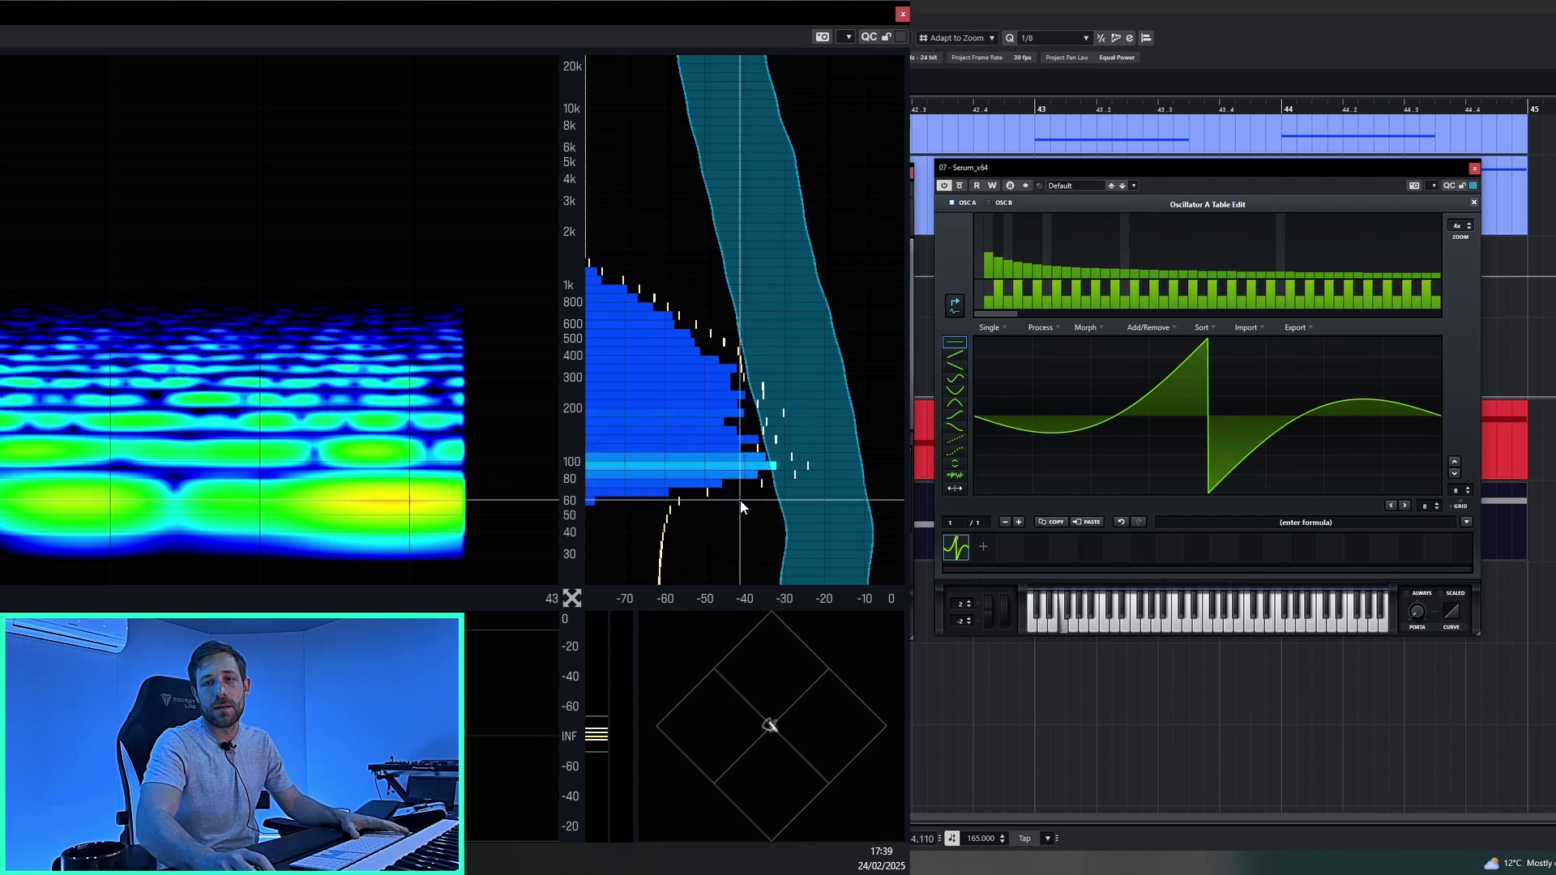
click(977, 253)
drag(977, 253, 979, 222)
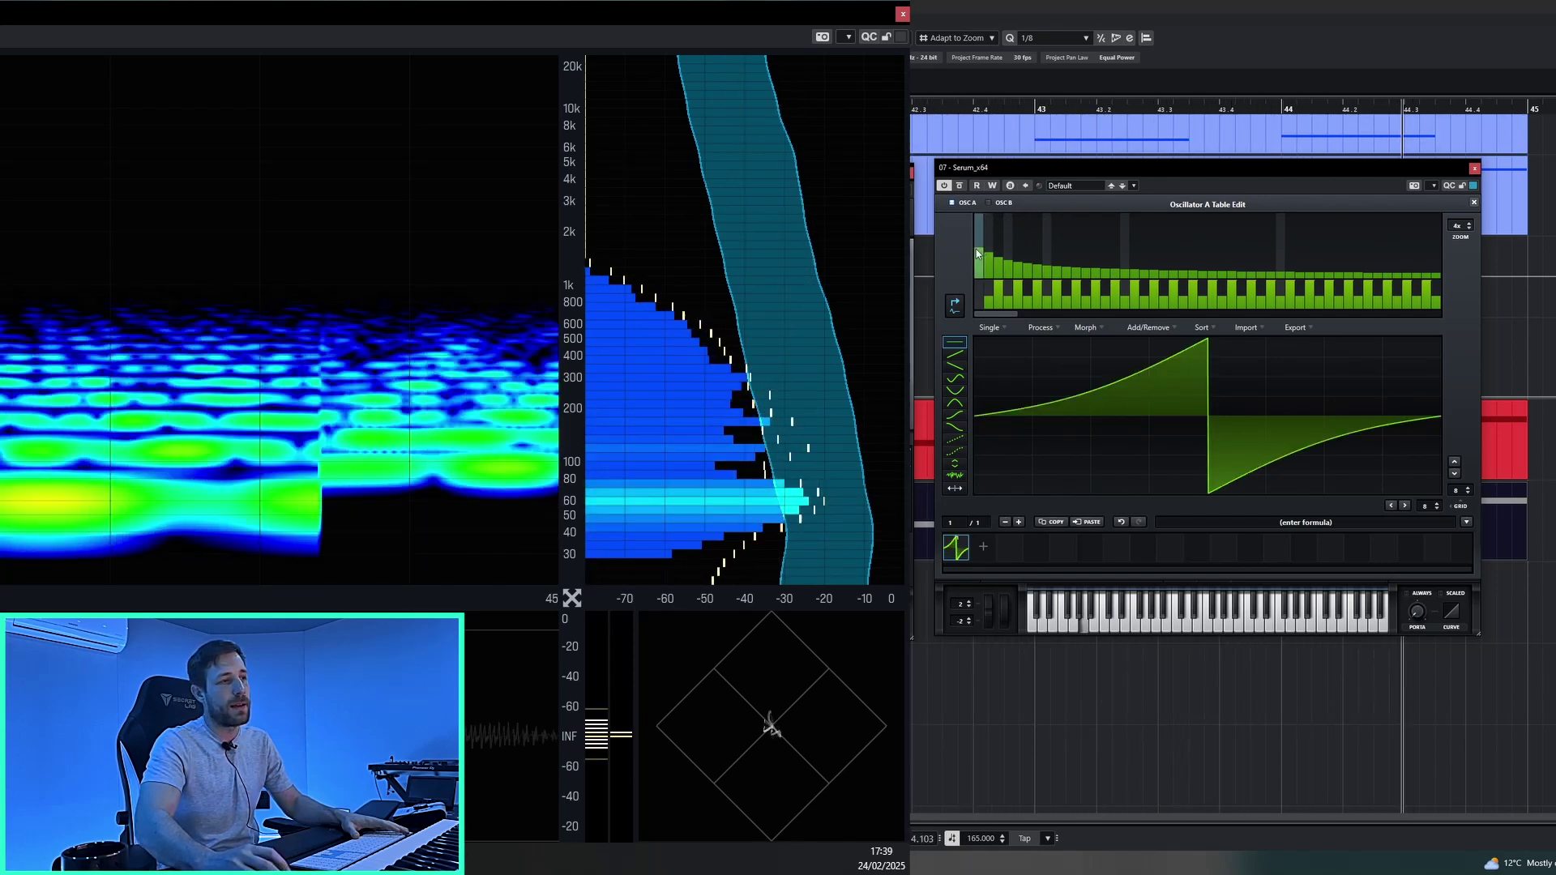
click(1474, 203)
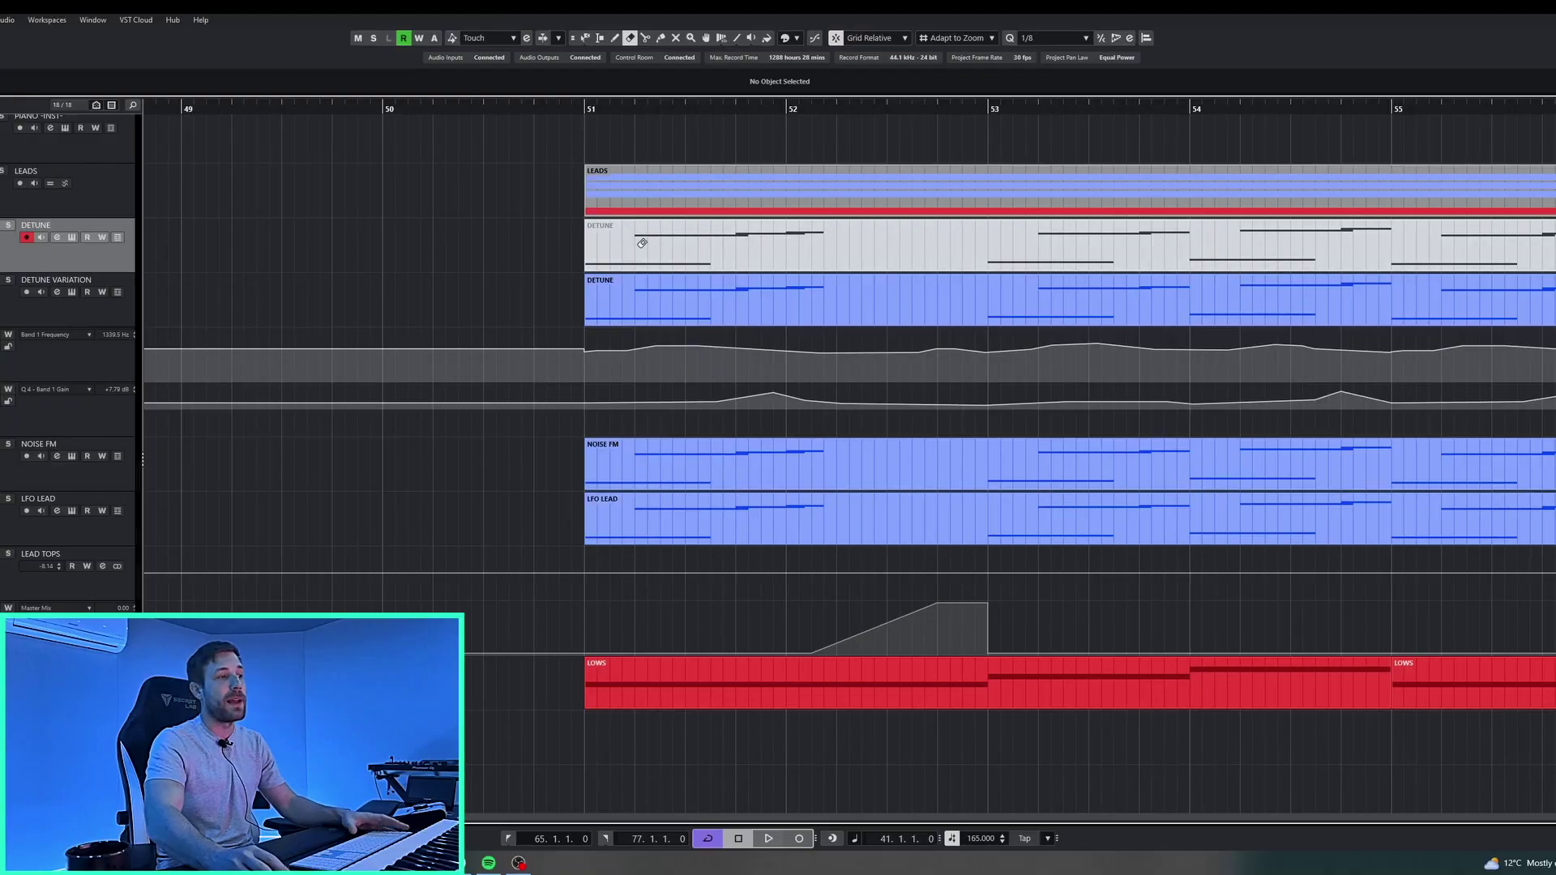
Select the DETUNE VARIATION track and open its channel settings and Pro-Q 4 insert
scroll(642, 243, right, 3)
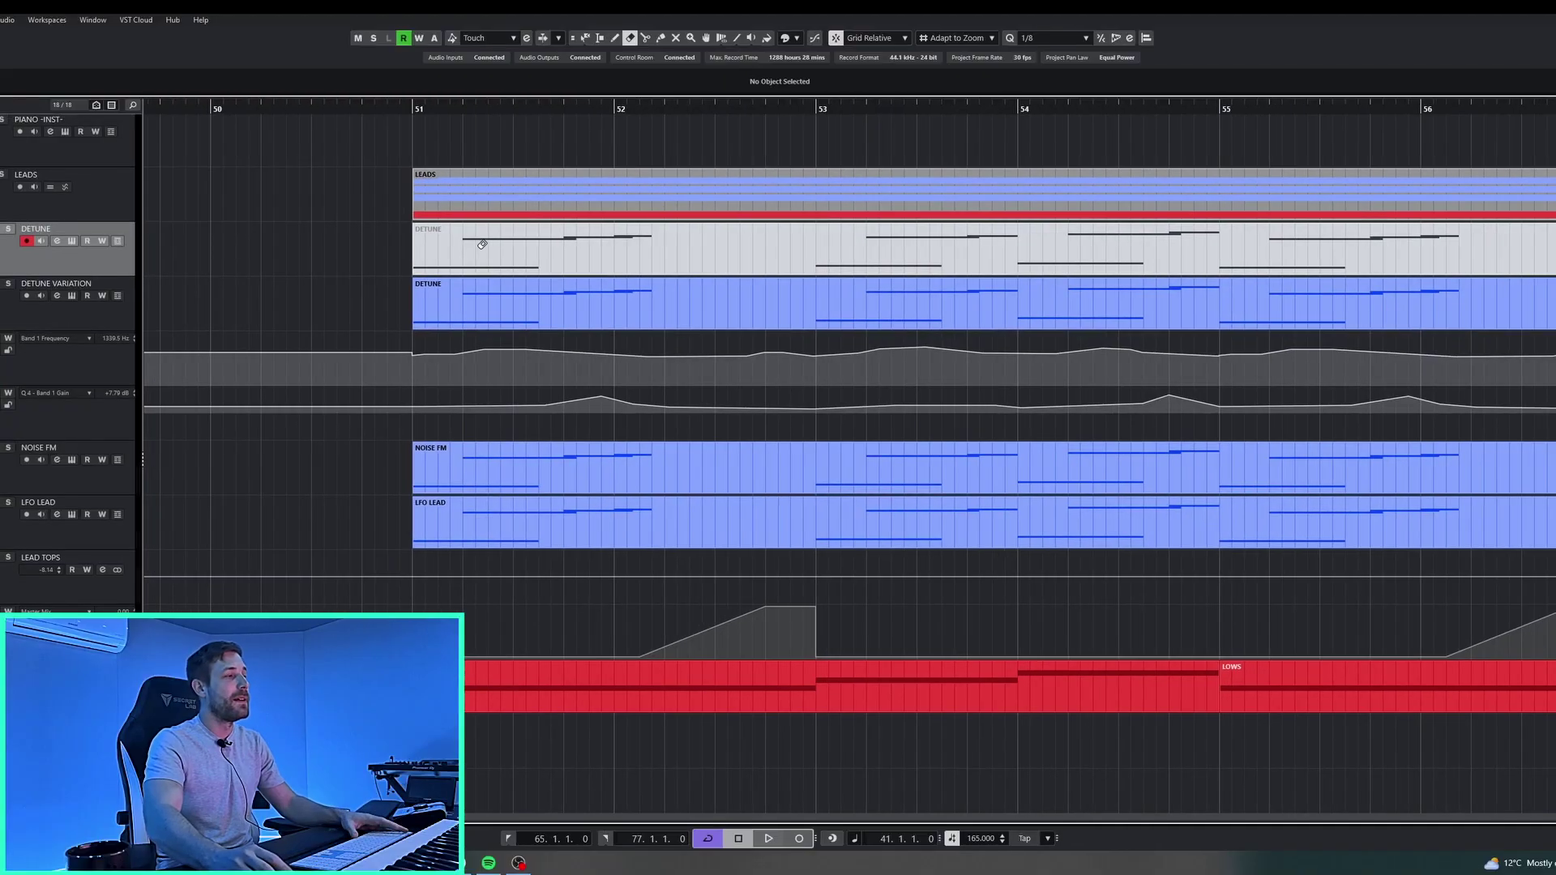
click(106, 316)
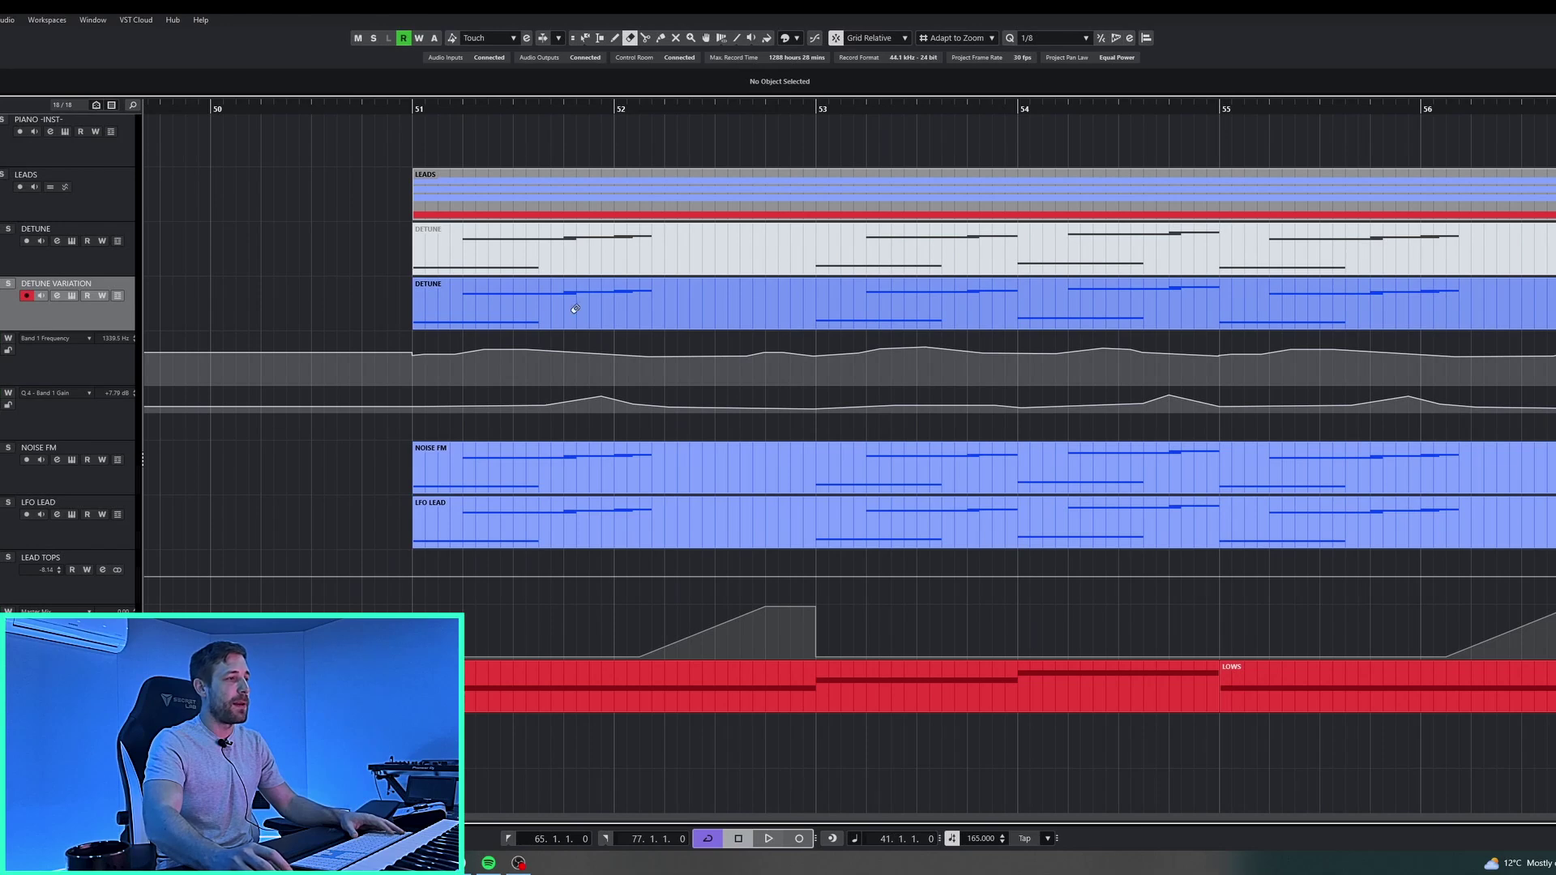
click(57, 294)
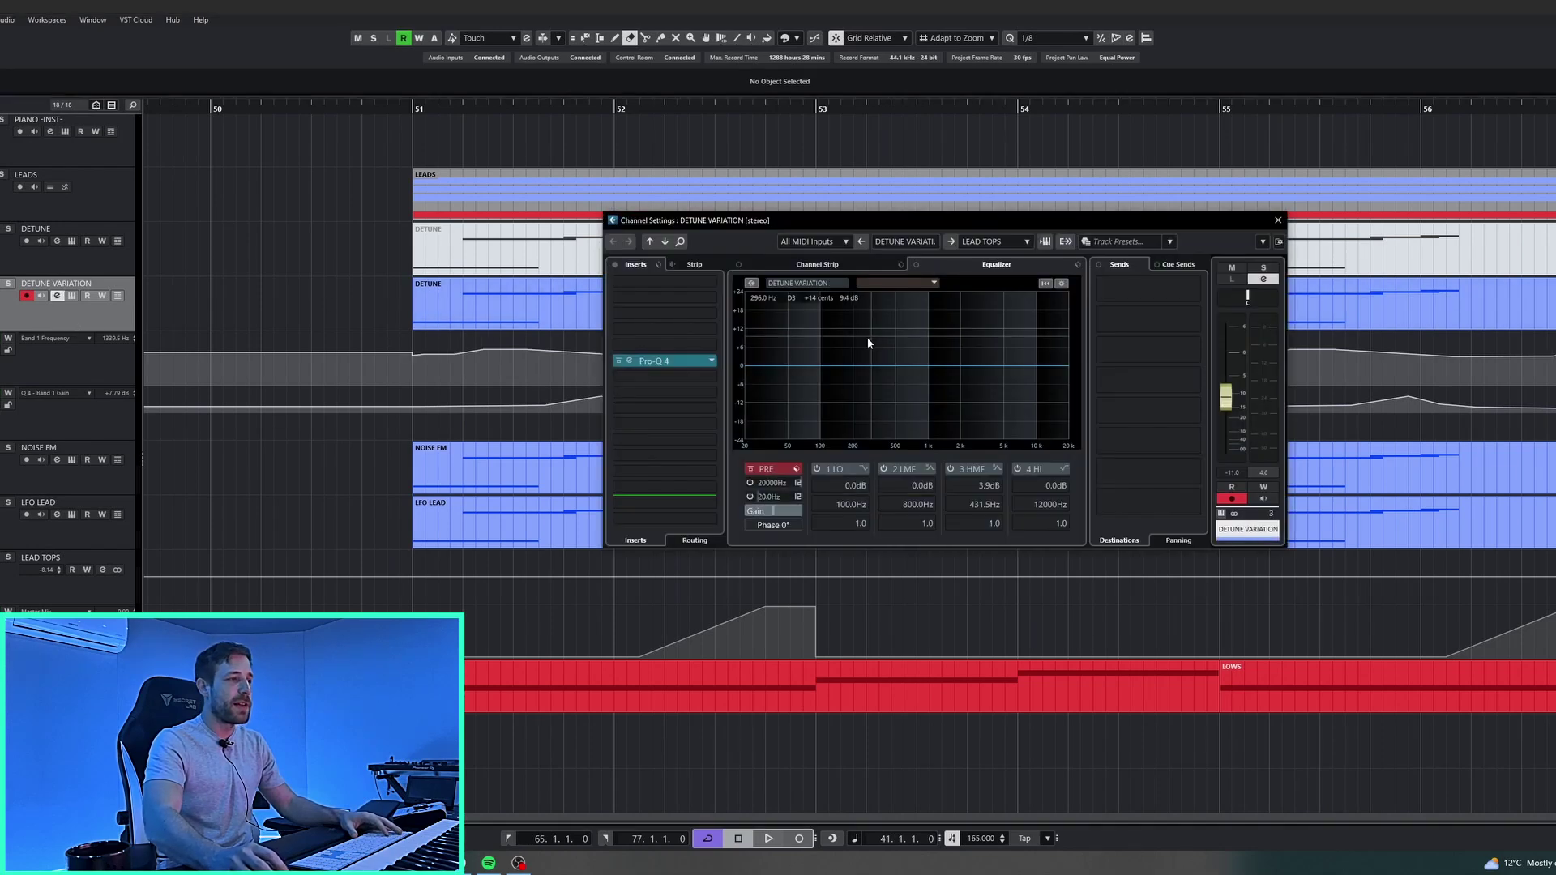
click(689, 364)
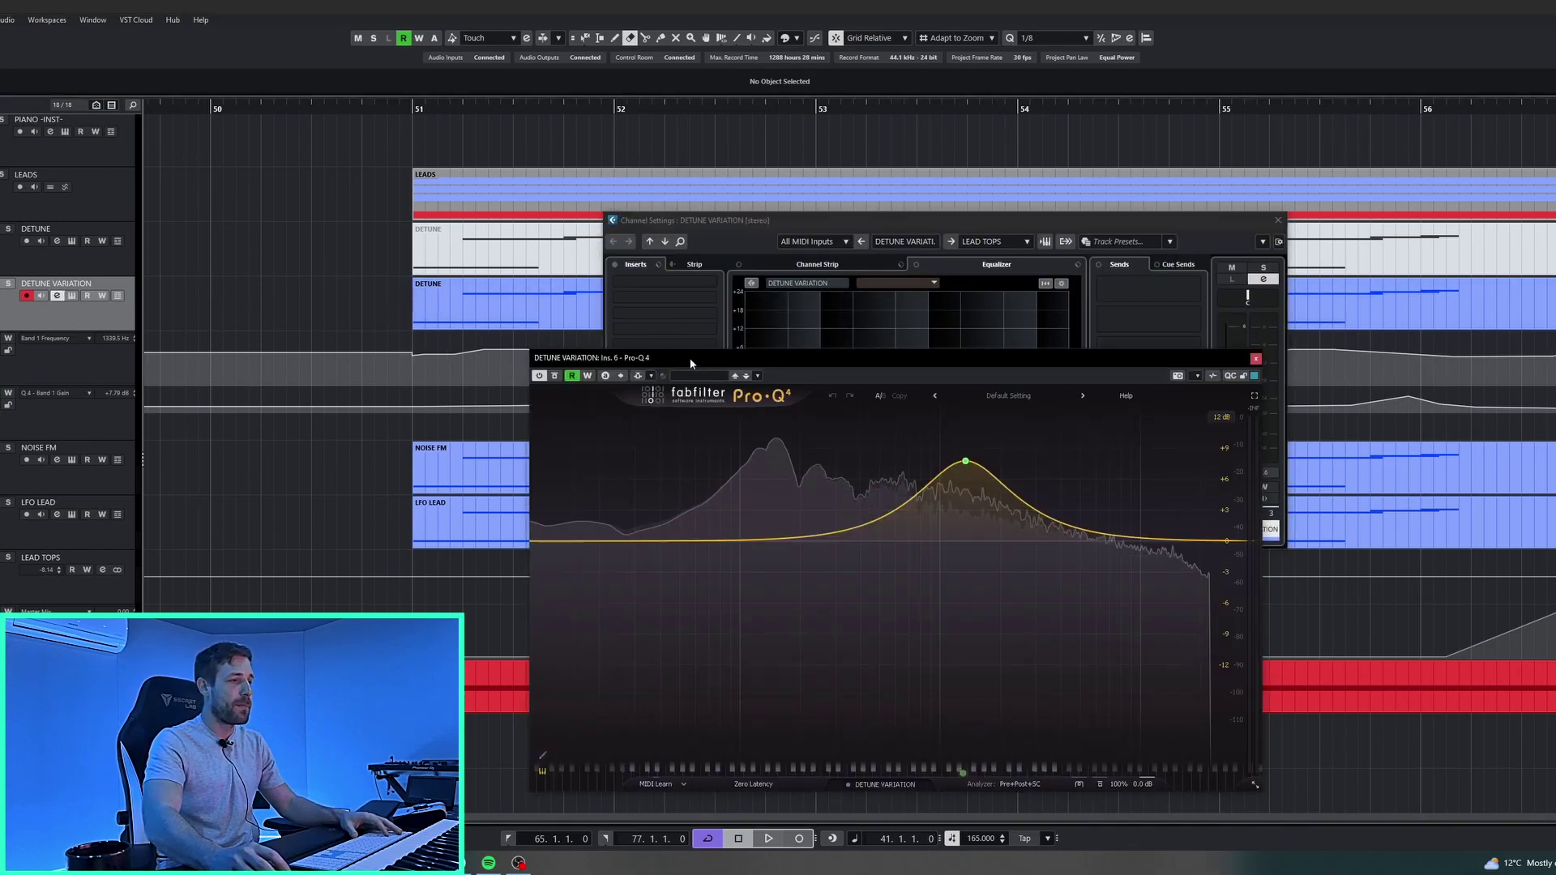
Play the section from bar 51 to watch the automated Pro-Q 4 band on DETUNE VARIATION, and close the equalizer
click(414, 112)
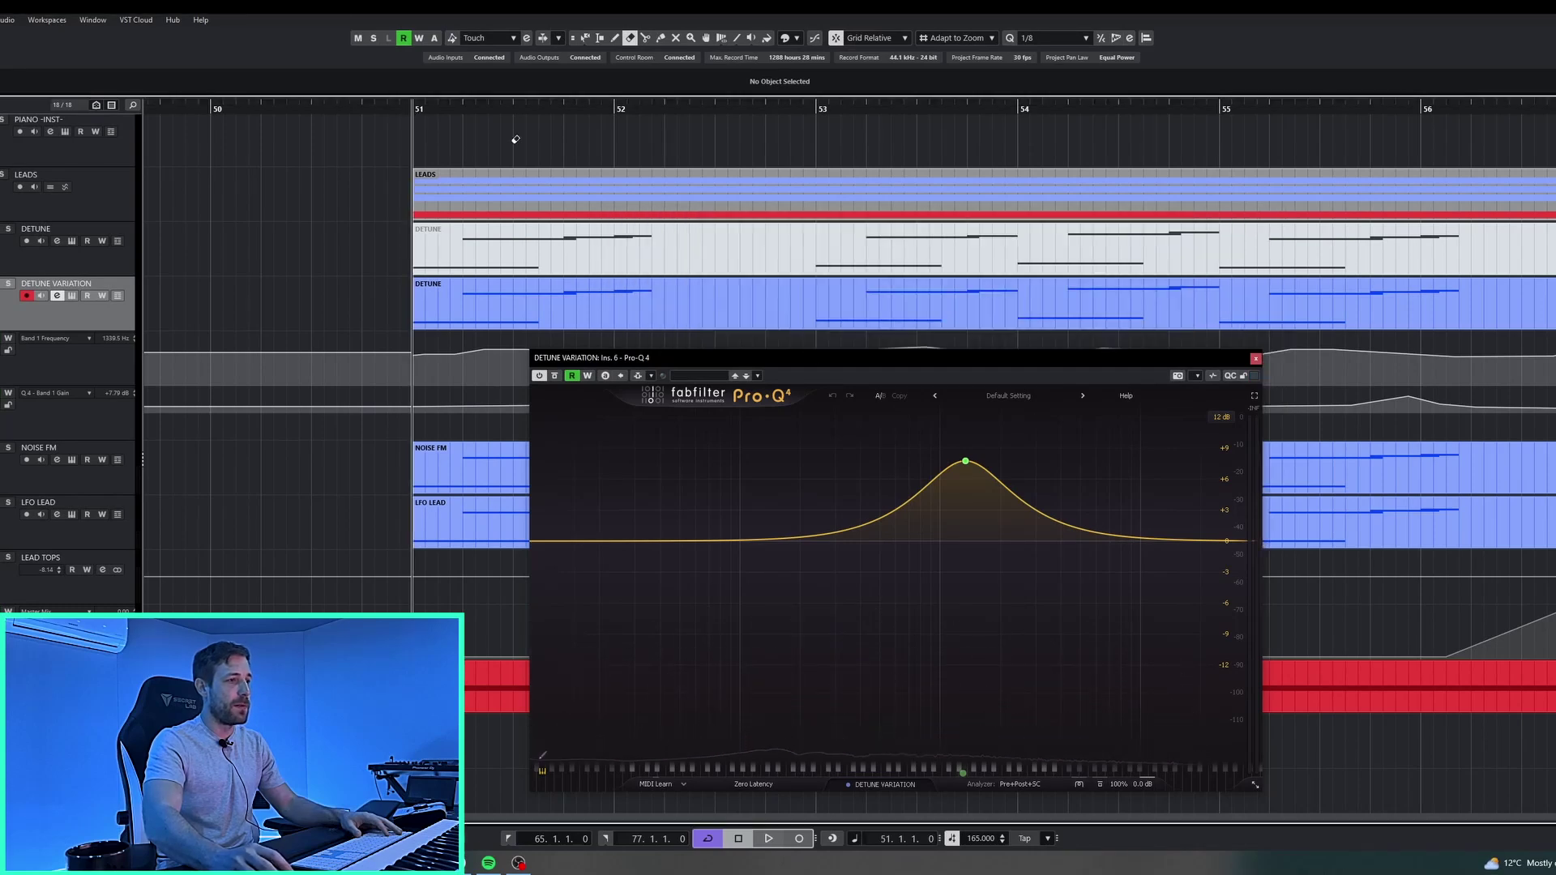
key(space)
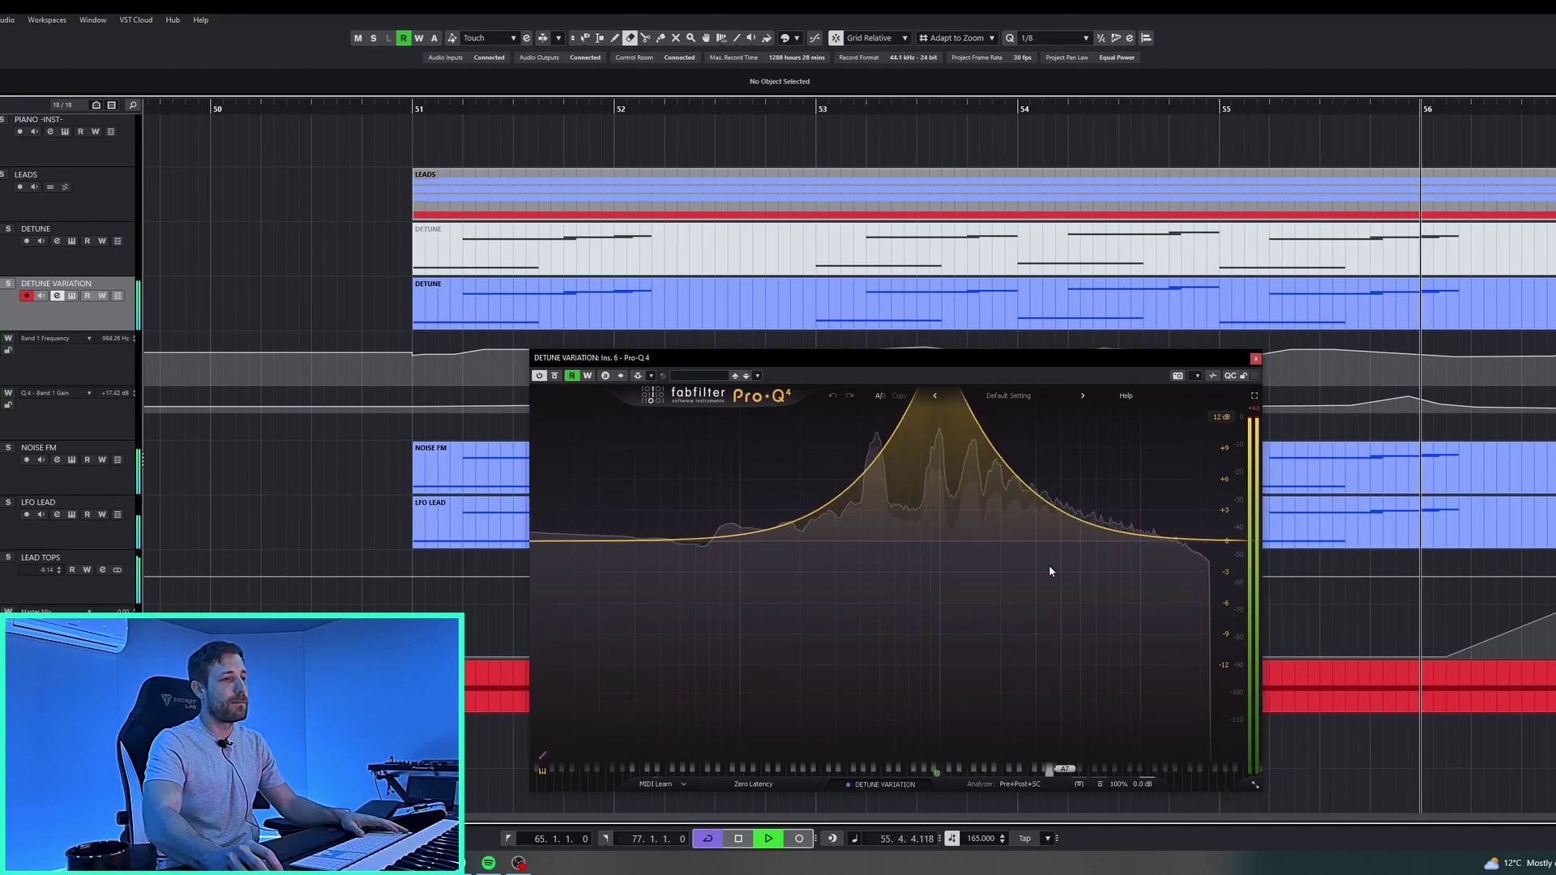
key(space)
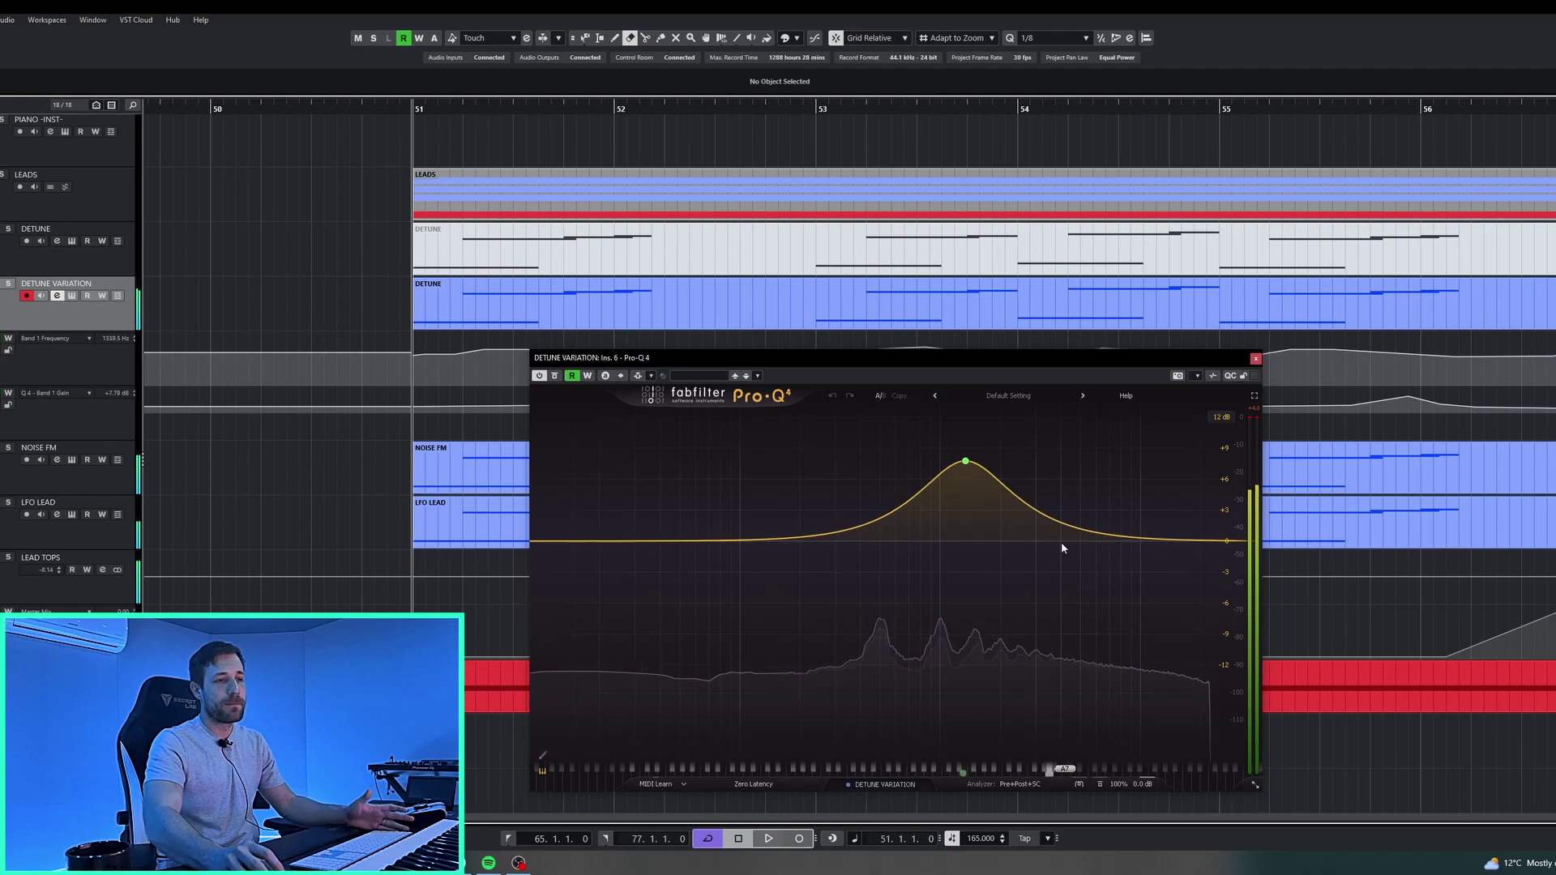
click(1254, 359)
Open the LEAD TOPS channel's ShaperBox 3 to inspect its Master Mix and volume curve, moving its window clear of the track list
scroll(828, 312, down, 5)
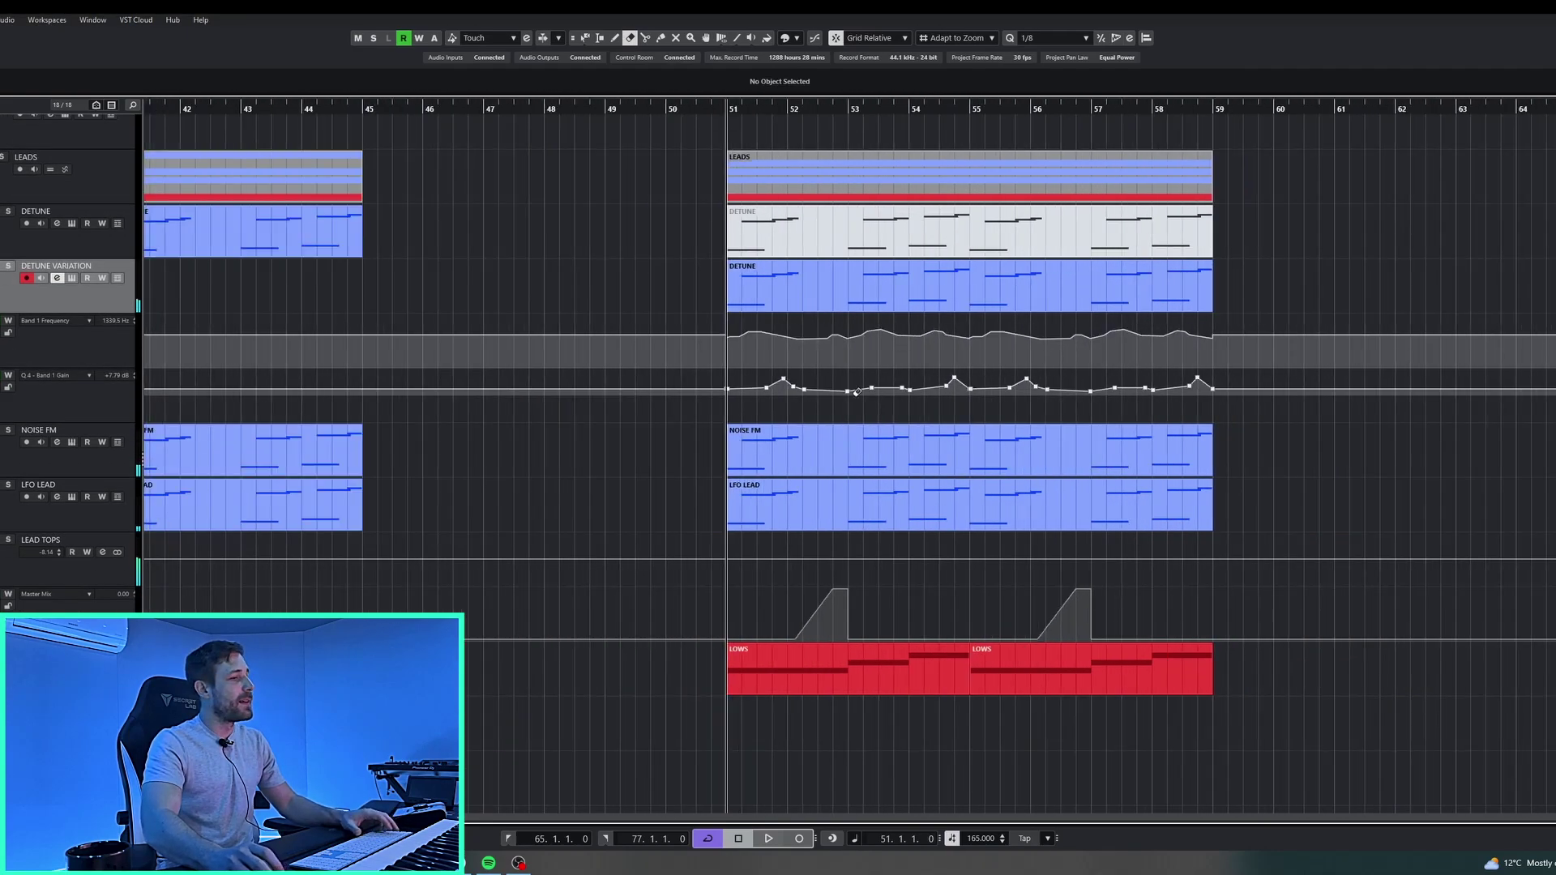
scroll(856, 392, up, 5)
scroll(905, 366, down, 3)
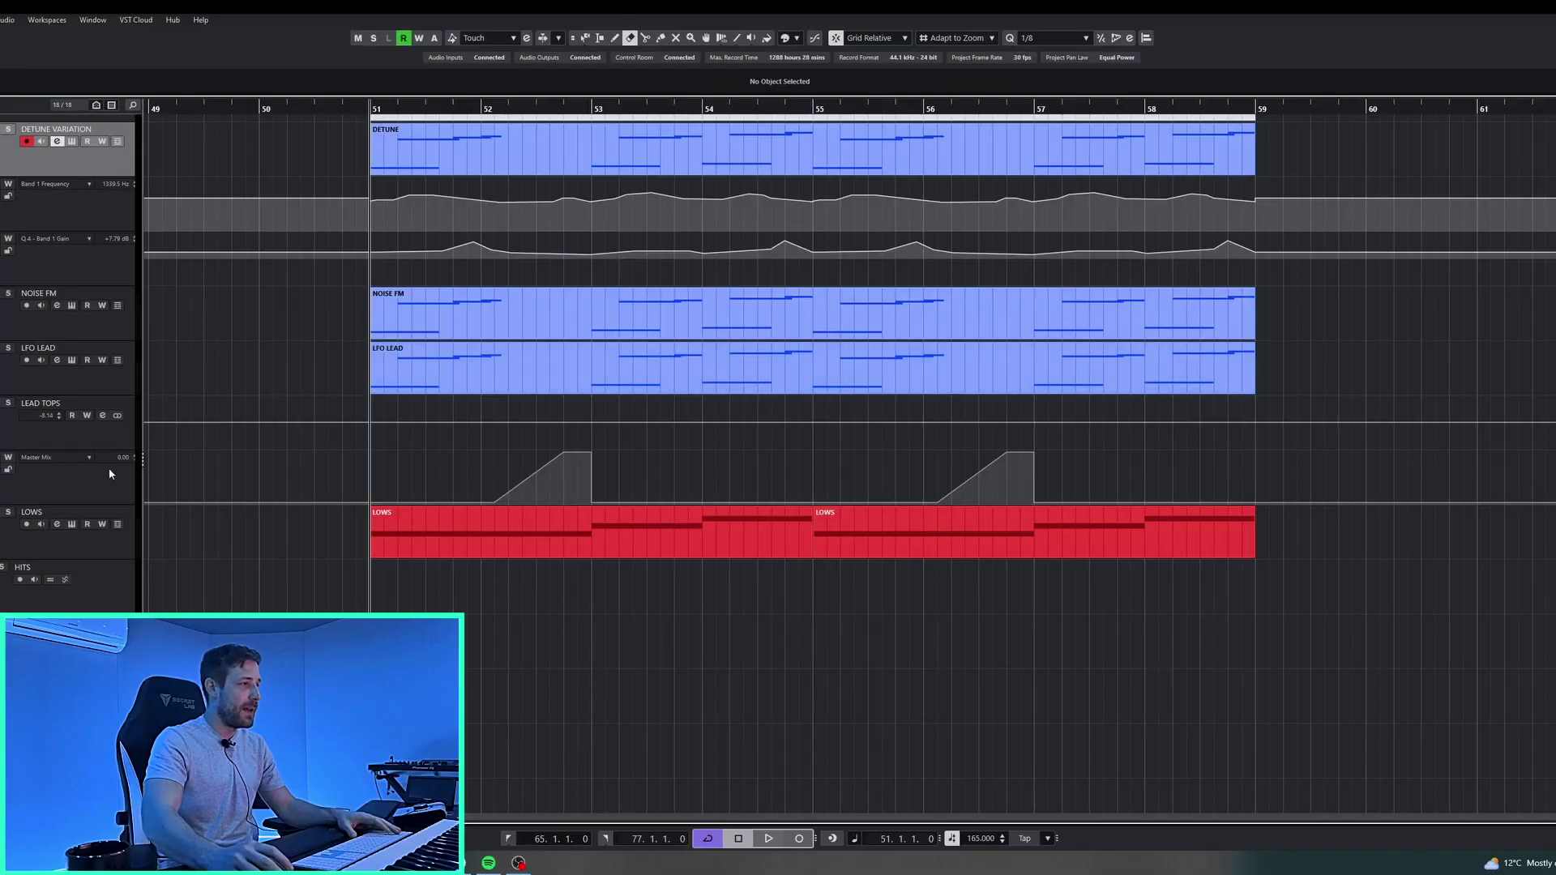
click(45, 442)
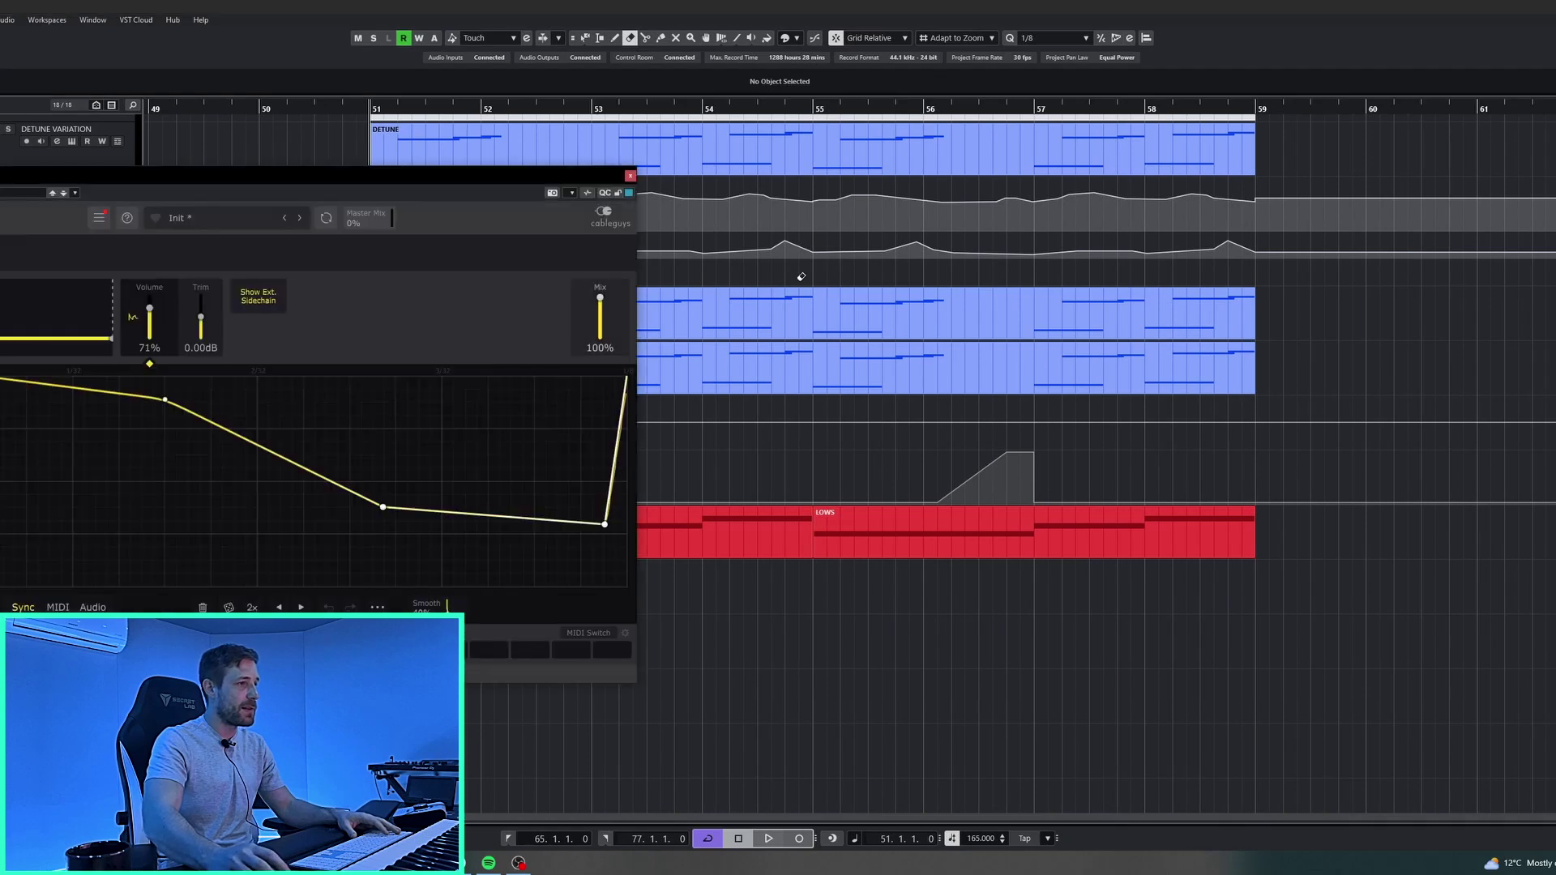
drag(421, 208, 1318, 189)
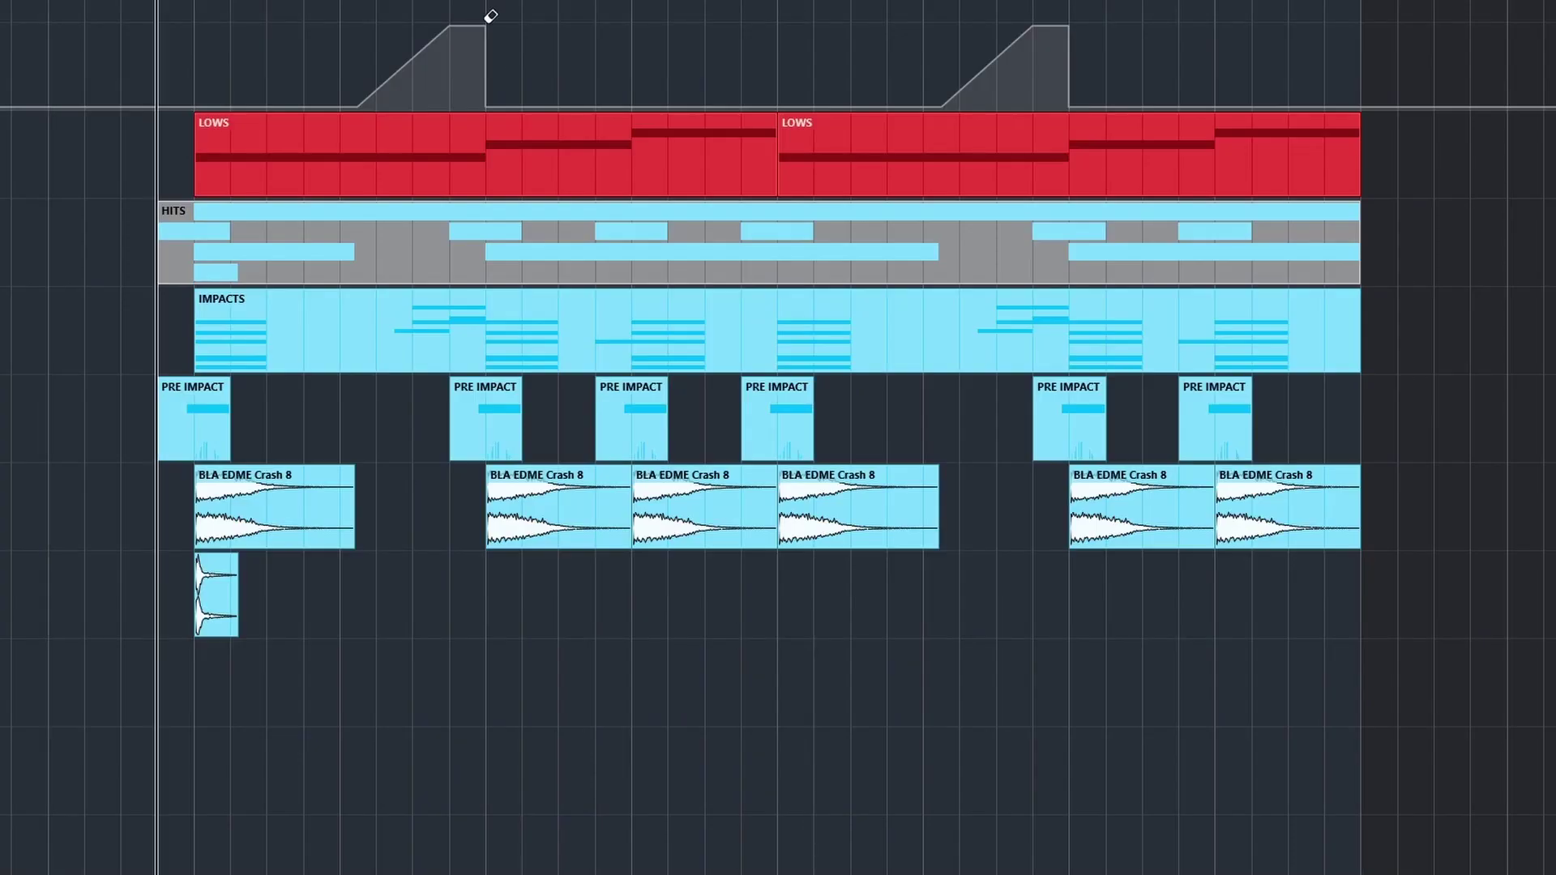
Open the IMPACTS part in the key editor to examine and play its notes, and close the editor
click(468, 108)
click(527, 347)
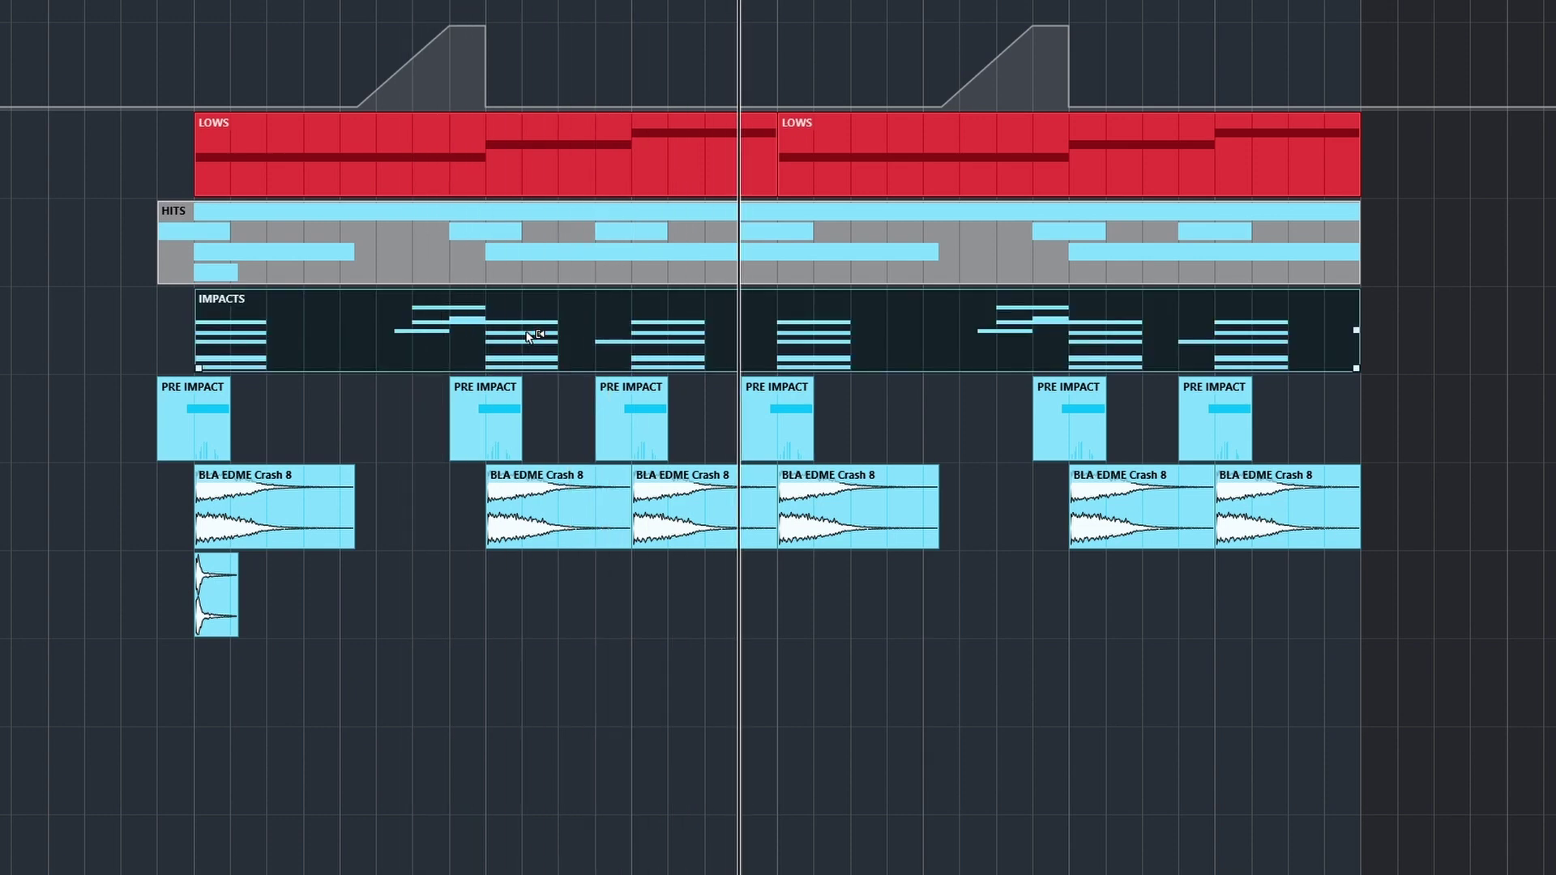
double_click(527, 336)
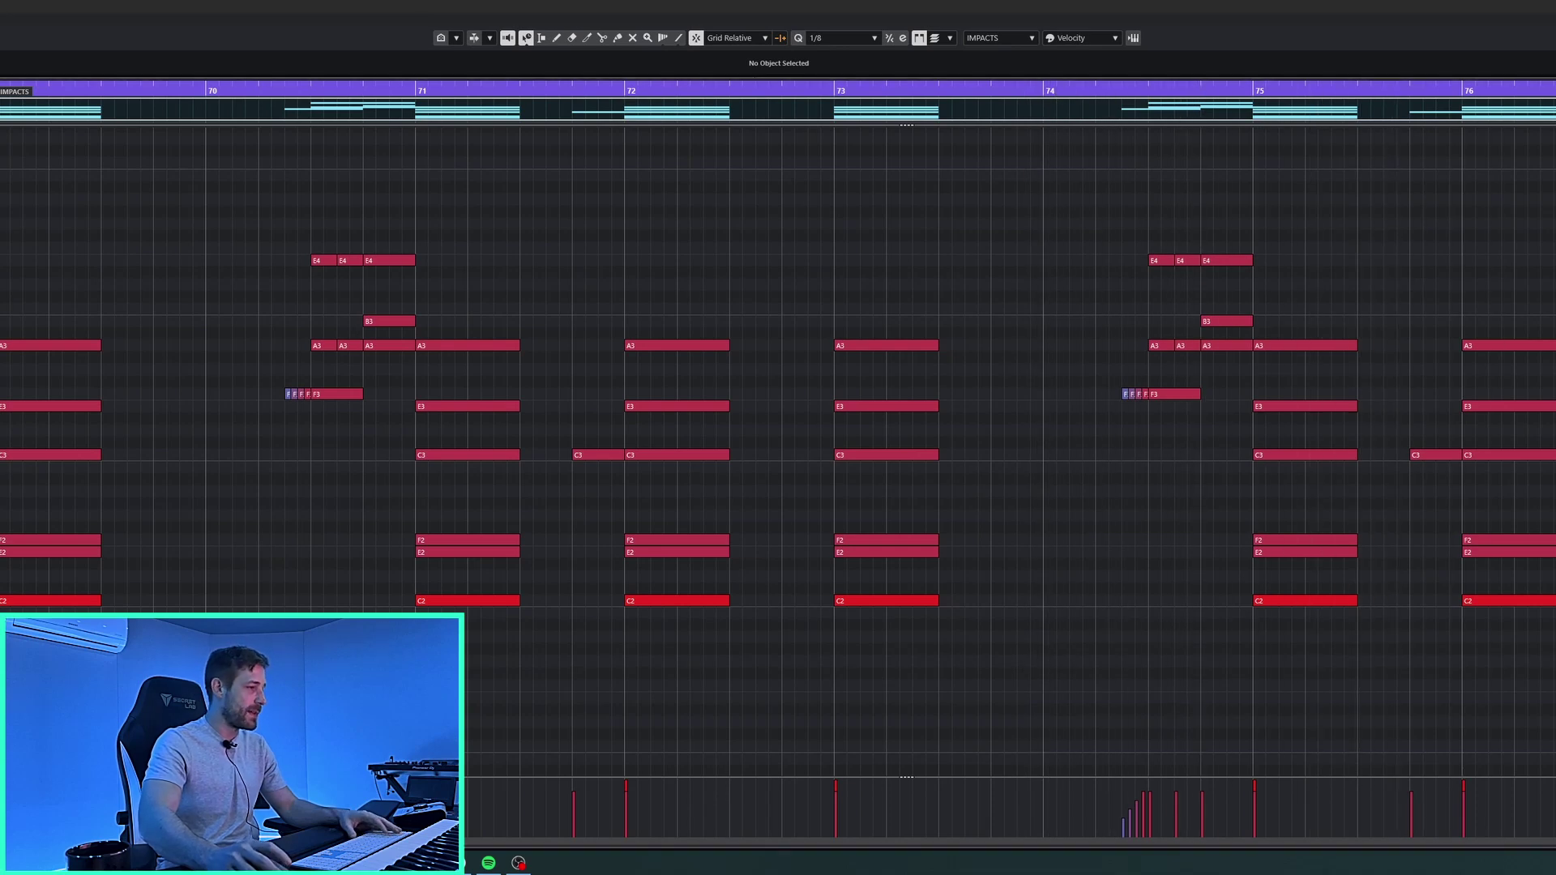
key(space)
key(Escape)
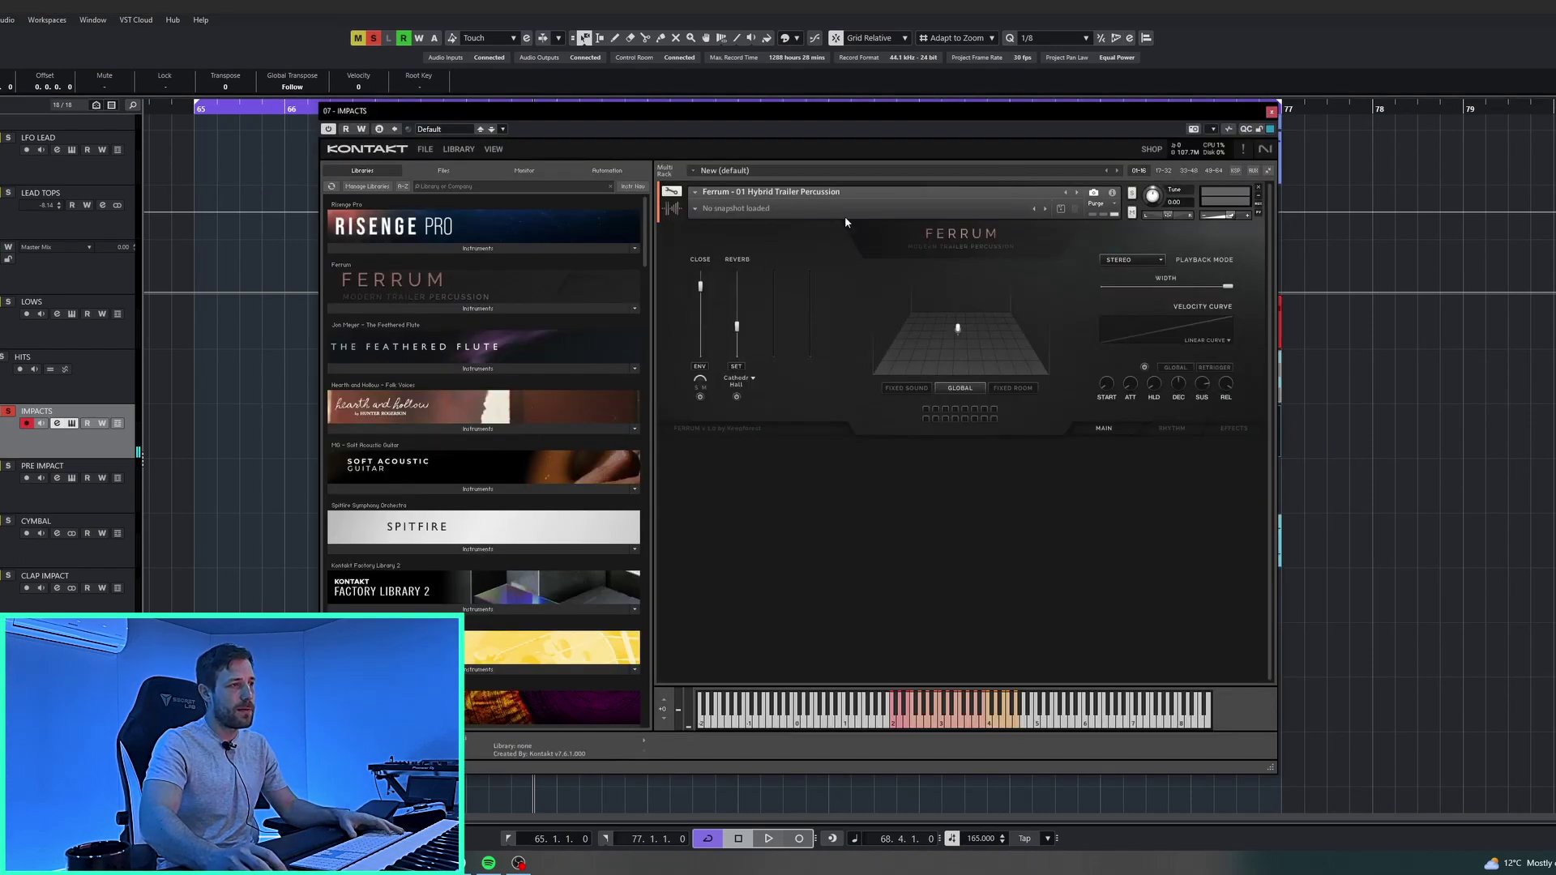
Close the IMPACTS Kontakt window and open PRE IMPACT's Kontakt to view its Ferrum ensemble patch, closing it once examined
click(1276, 115)
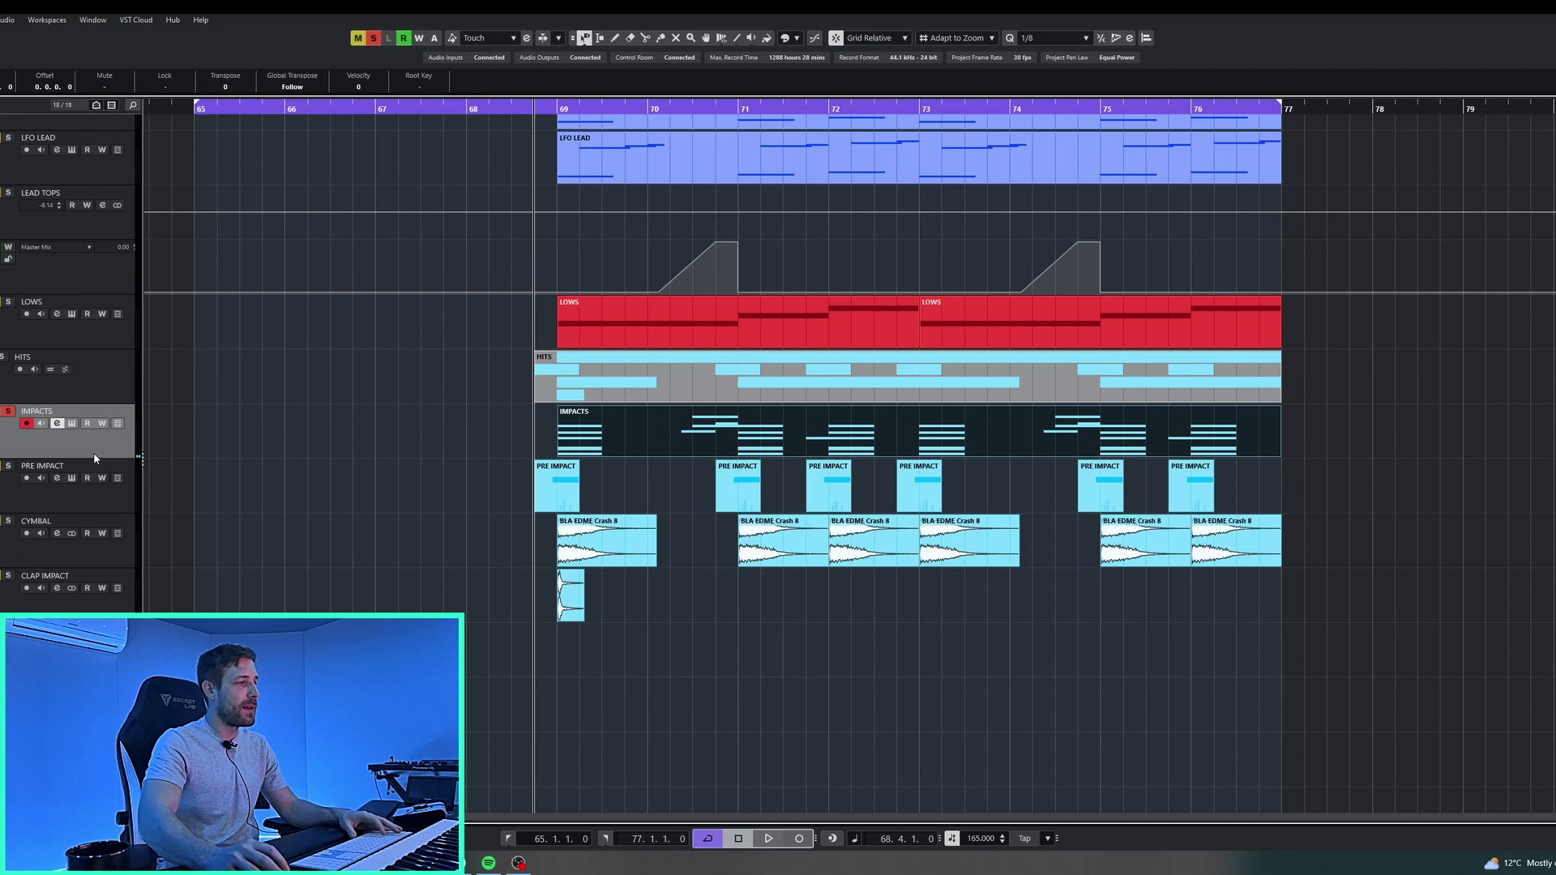
click(5, 502)
scroll(567, 300, up, 3)
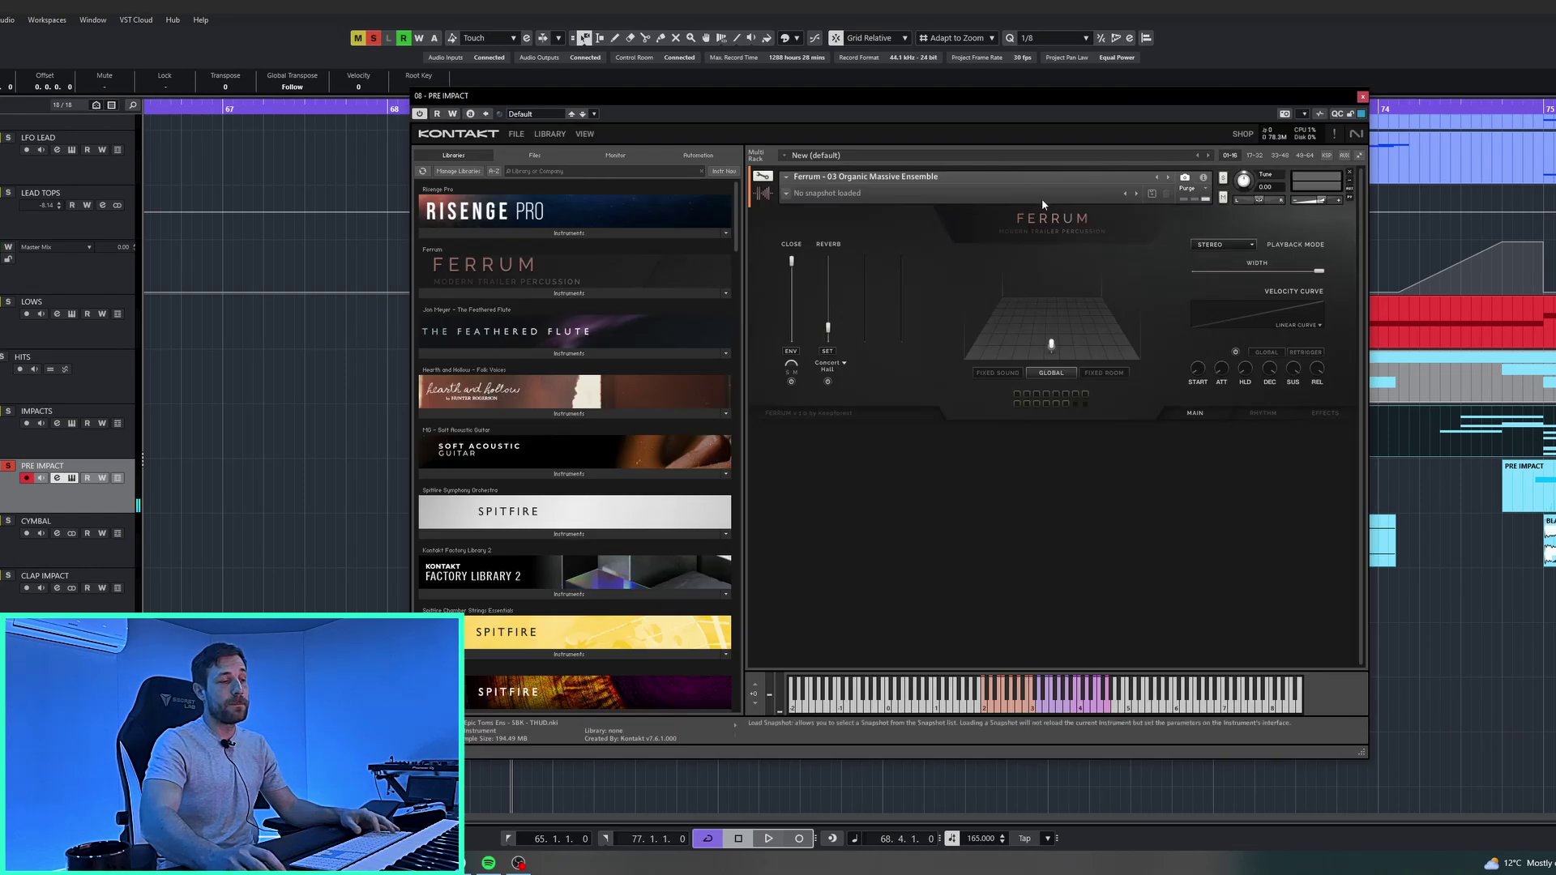
key(Escape)
Audition the CLAP IMPACT track with its inserts bypassed, and inspect its Pro-Q 4 curve before closing the equalizer
click(53, 562)
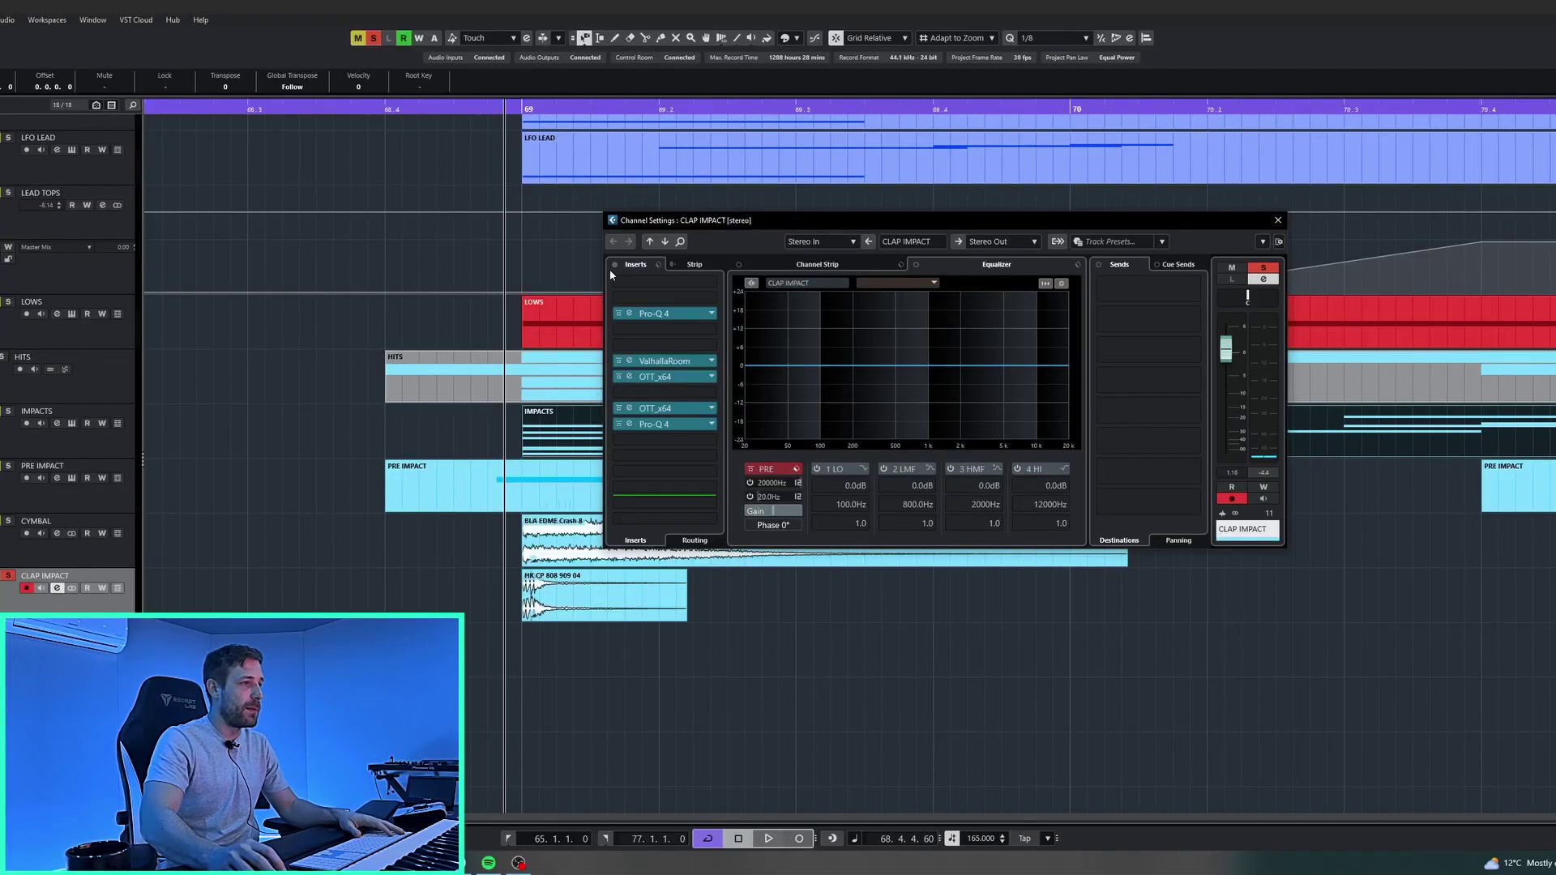
click(614, 264)
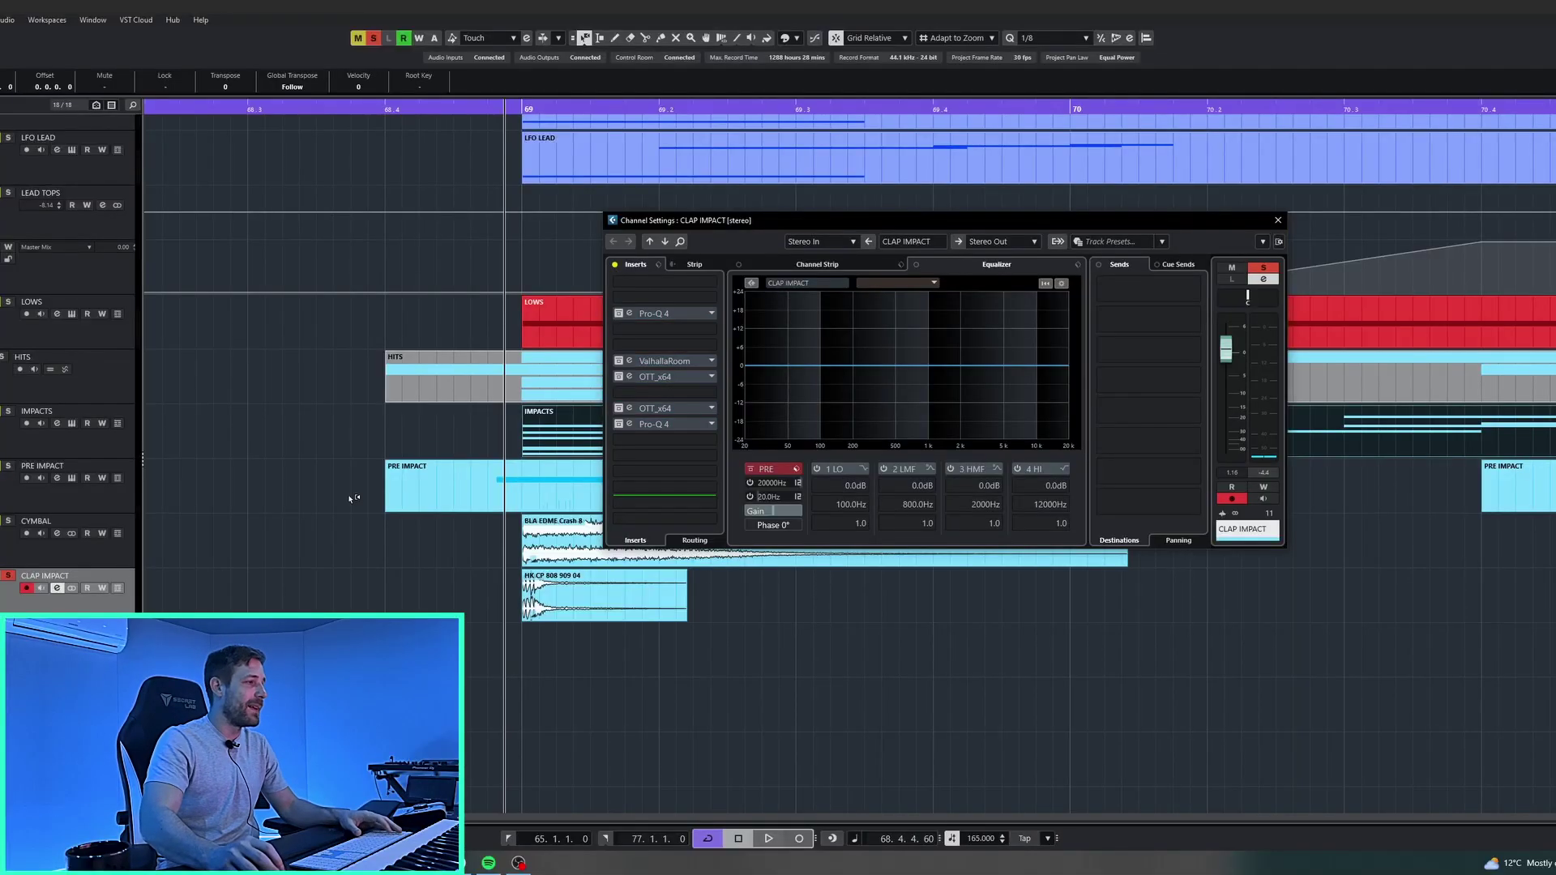
key(space)
key(space)
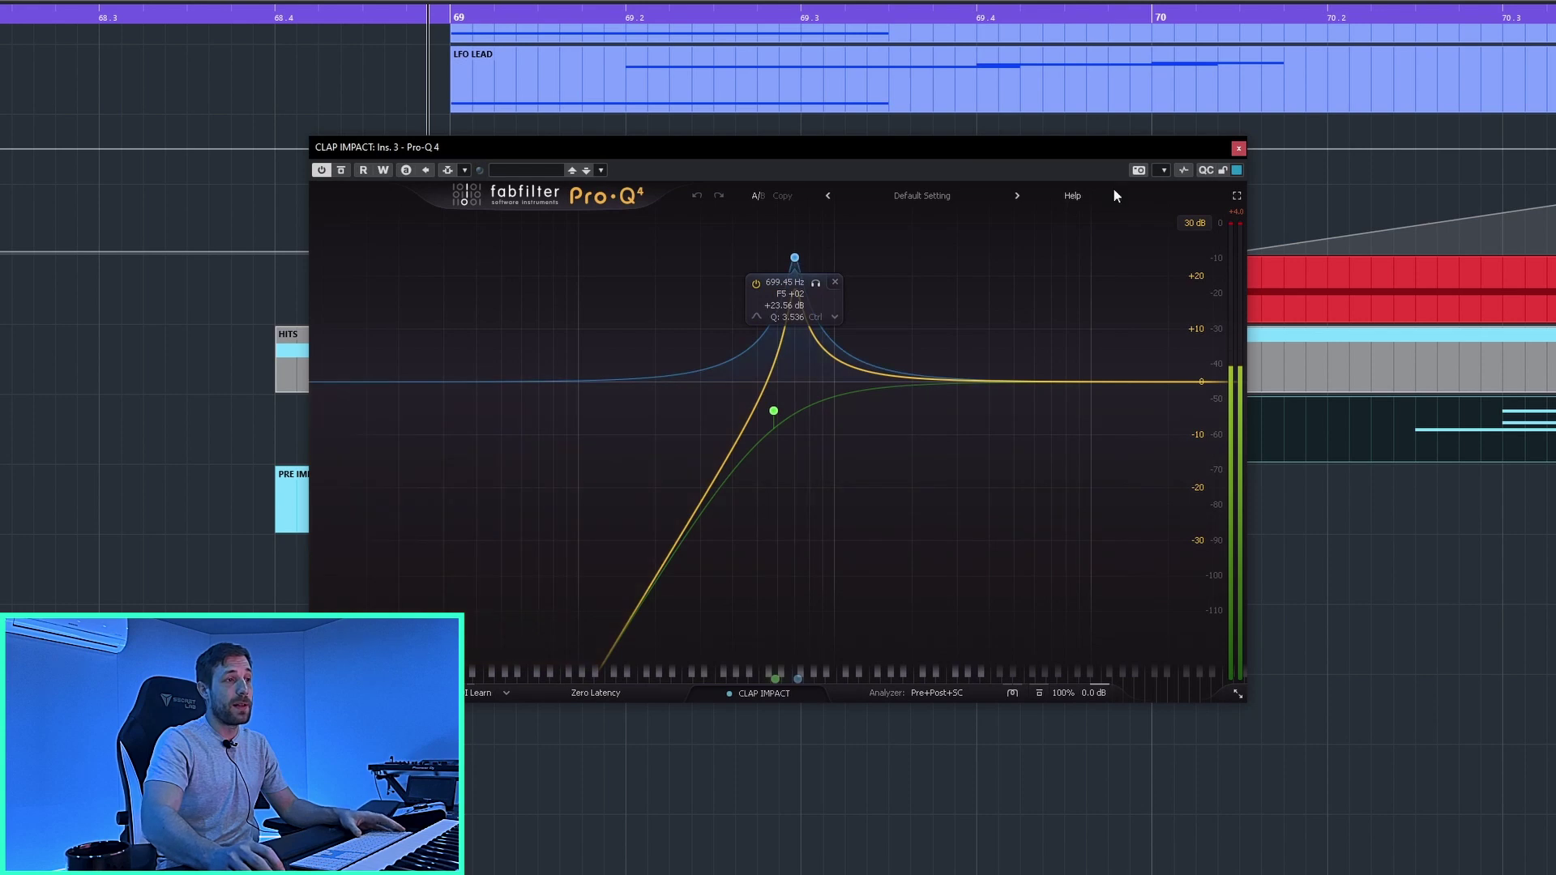
click(1237, 149)
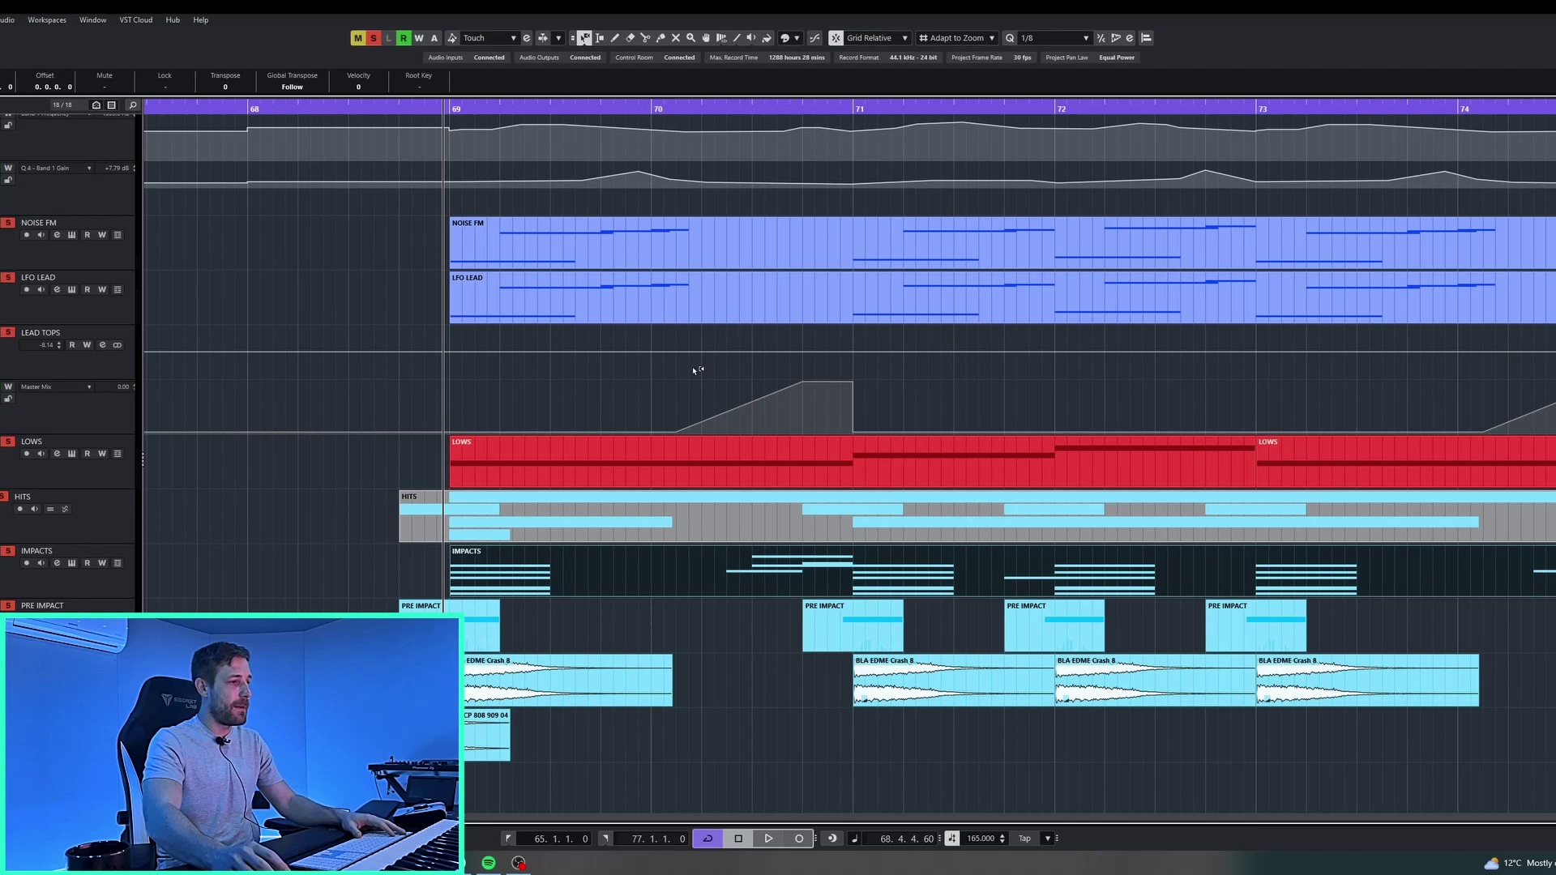
Play the soloed leads, LOWS and hits together from just before bar 69, widening the visible arrangement
key(space)
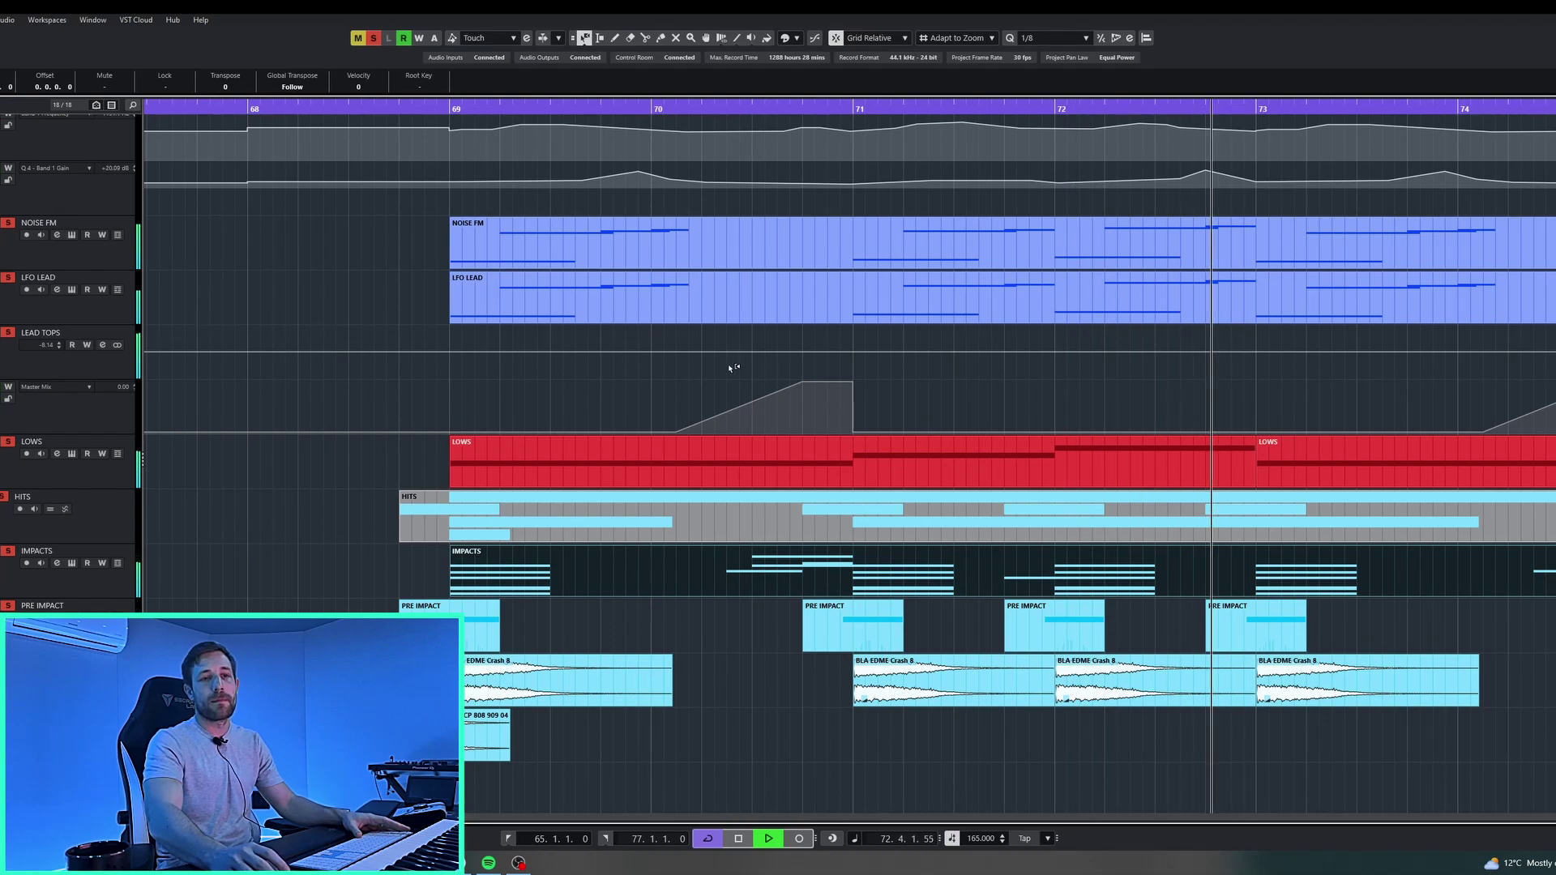
key(g)
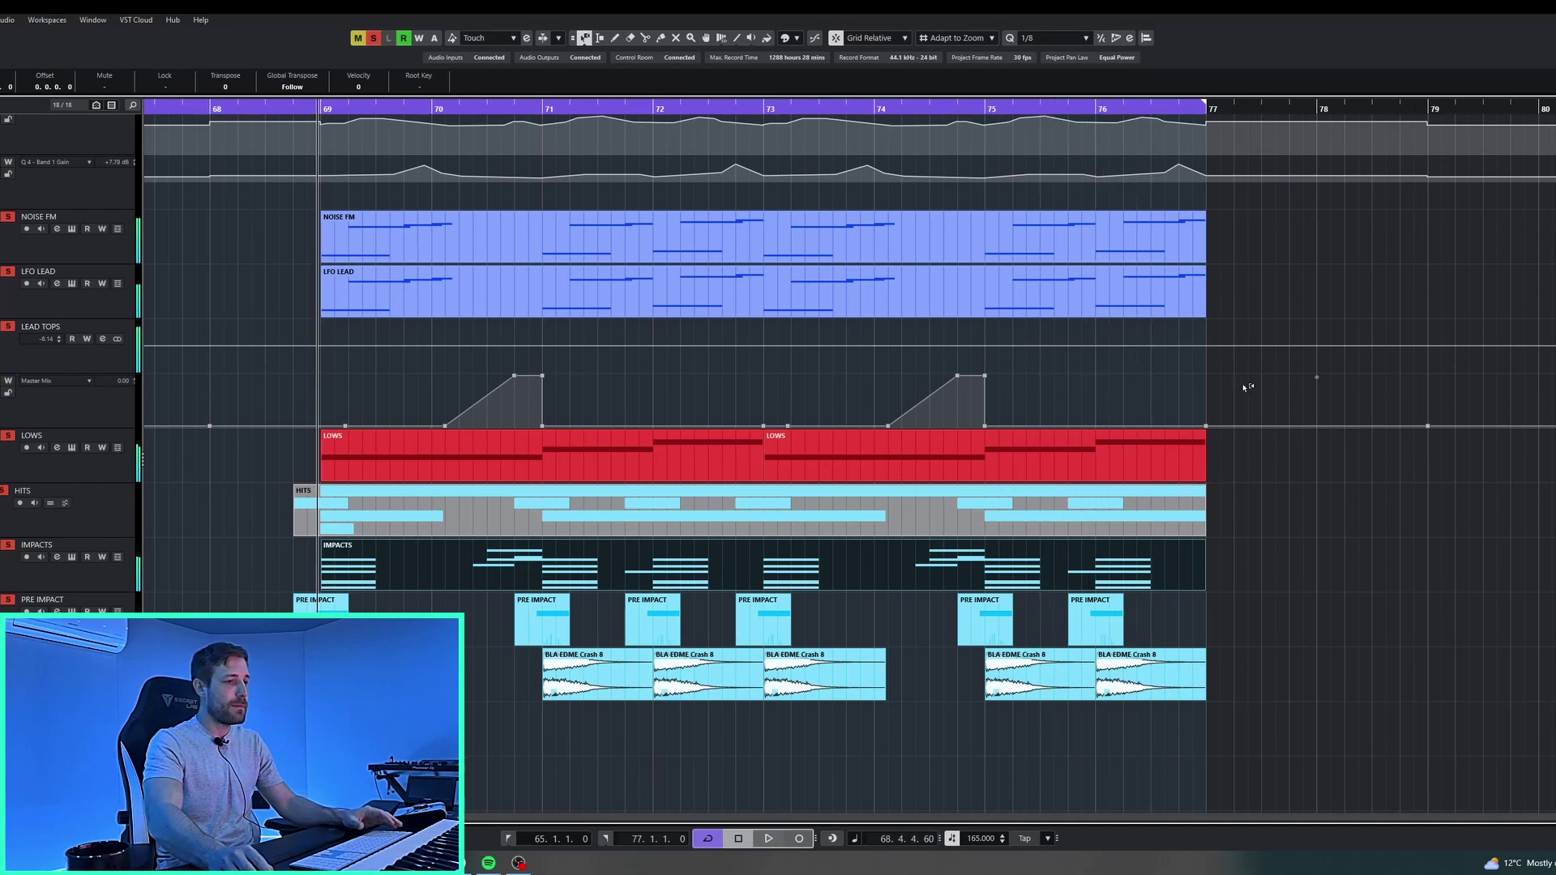
key(g)
Play the PADS layer from just before bar 83 while examining its notes and Serum patch, and close Serum
scroll(434, 392, right, 5)
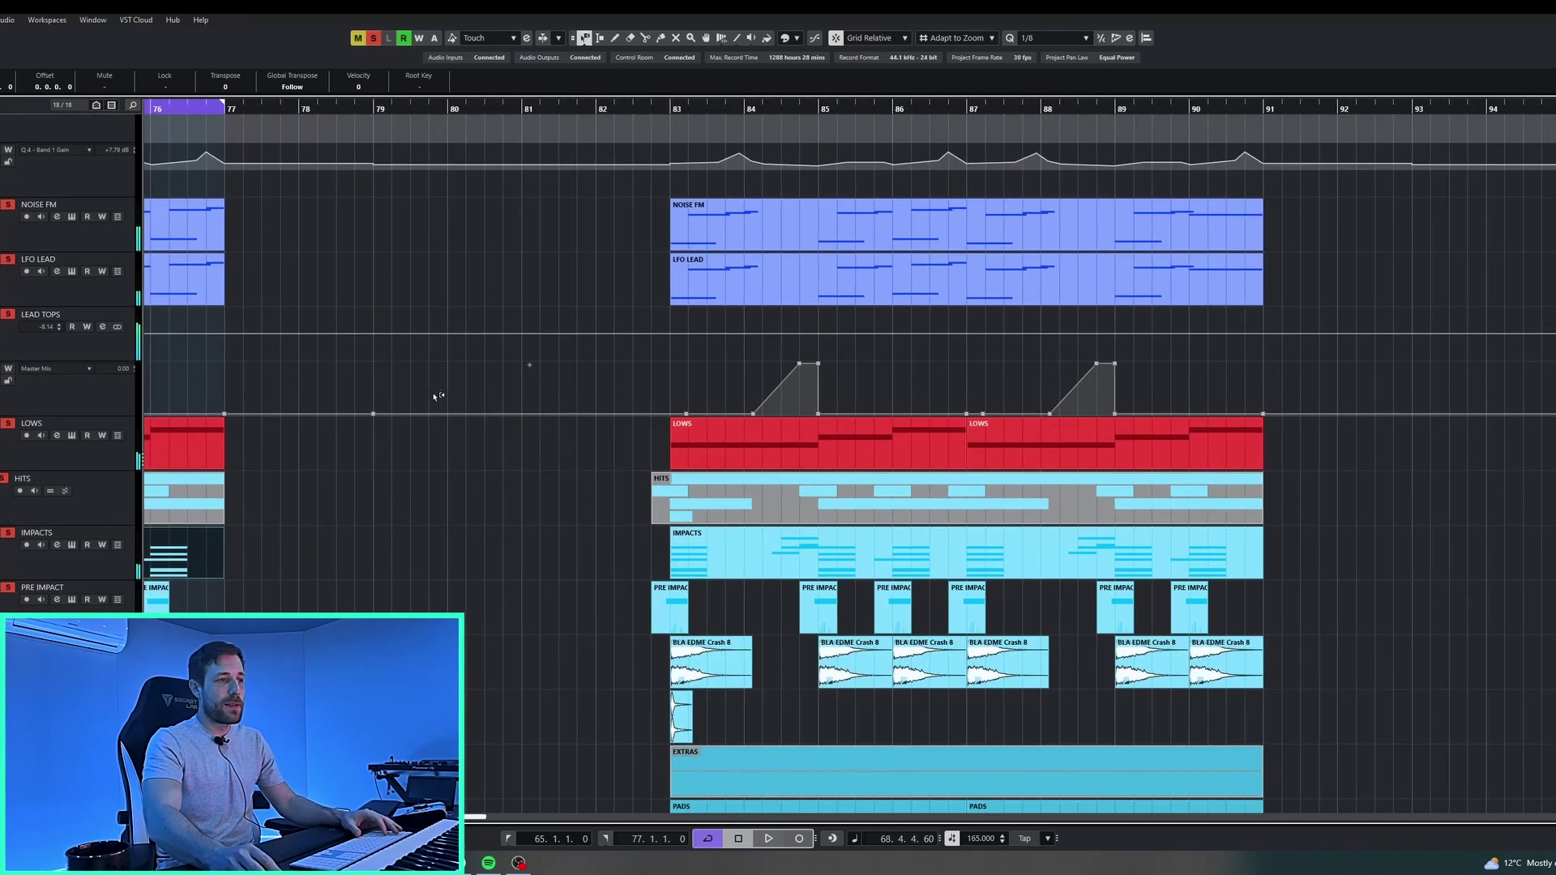
scroll(757, 385, down, 3)
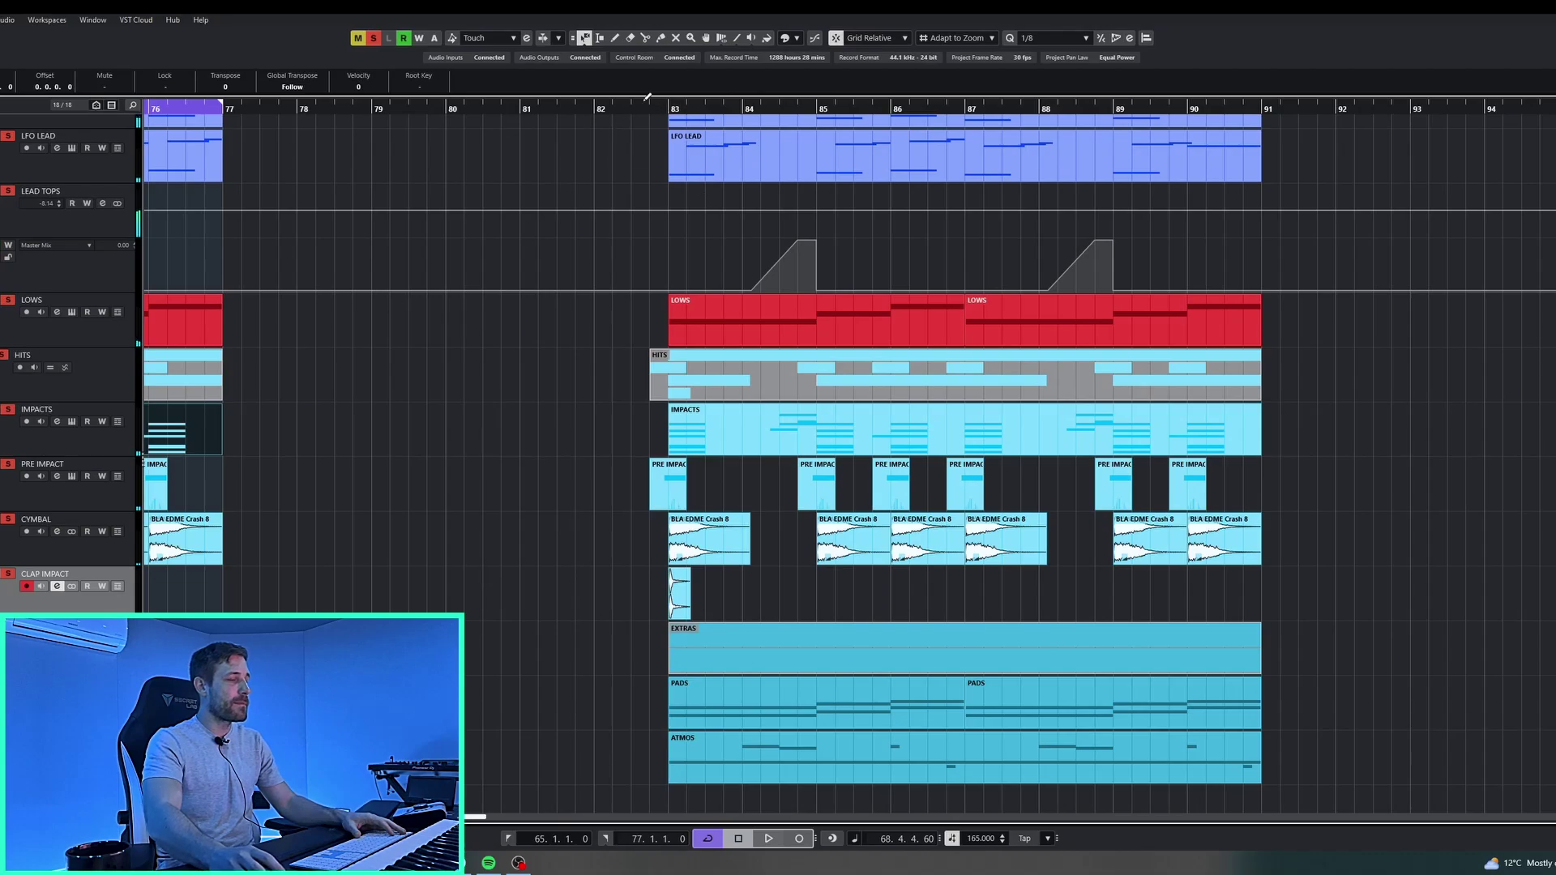
click(647, 97)
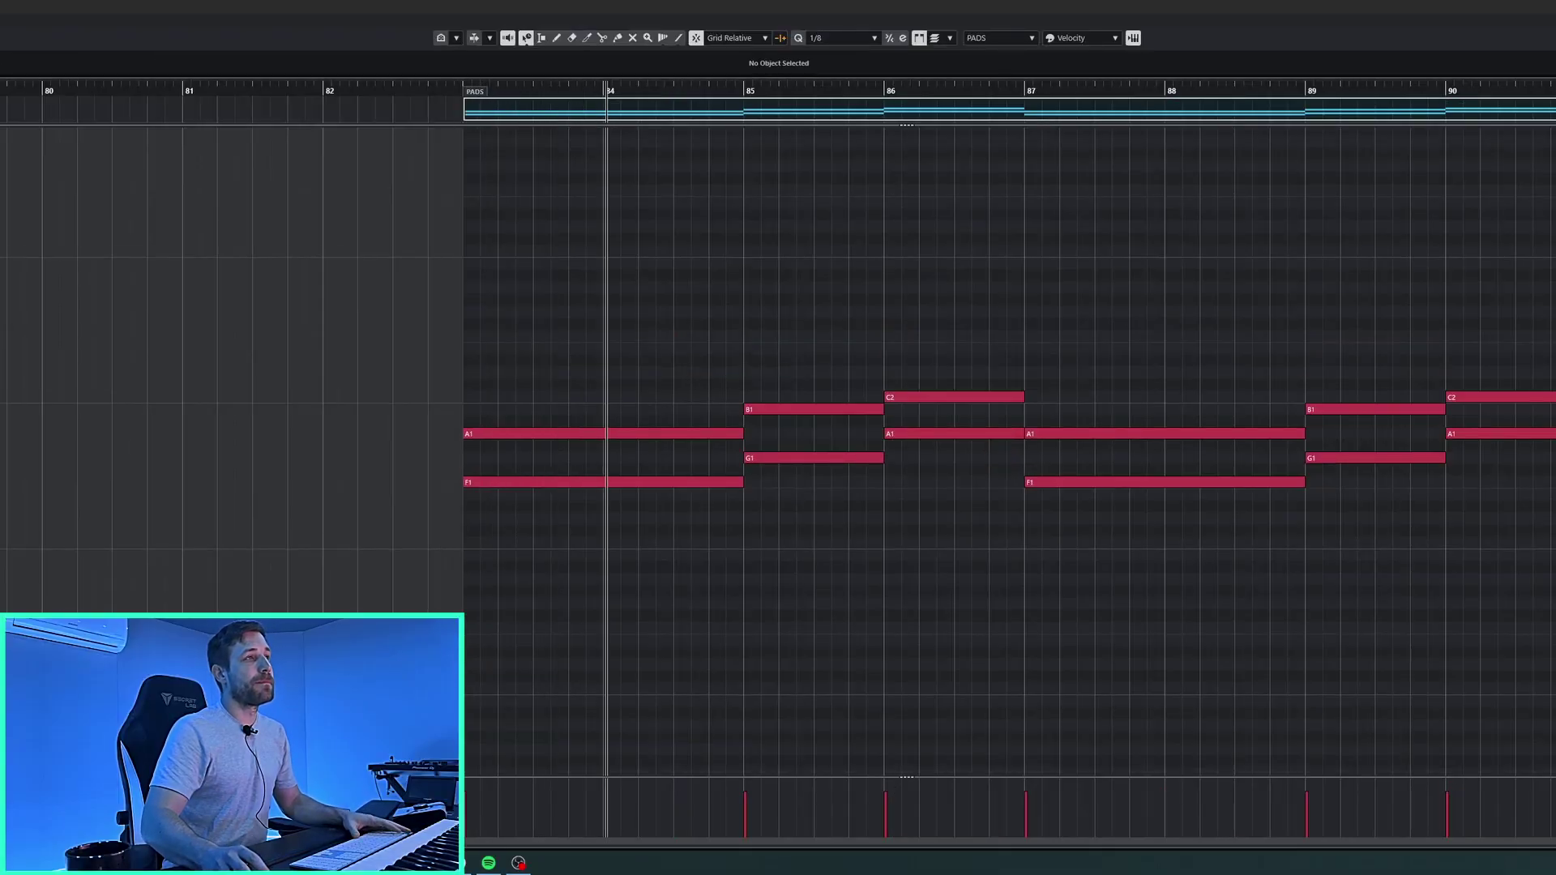
key(Escape)
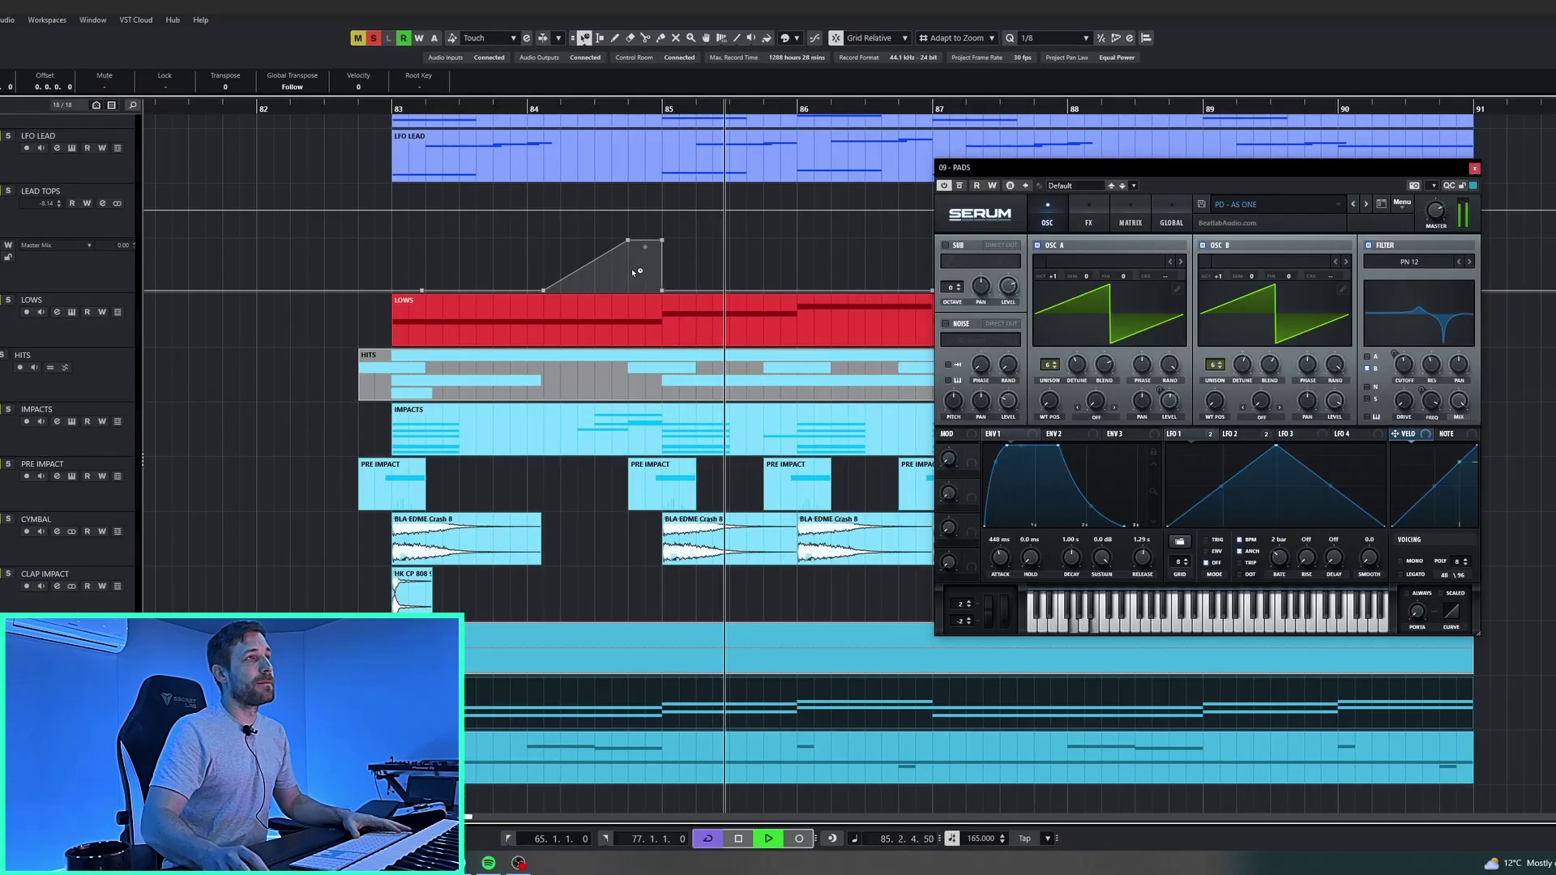
key(space)
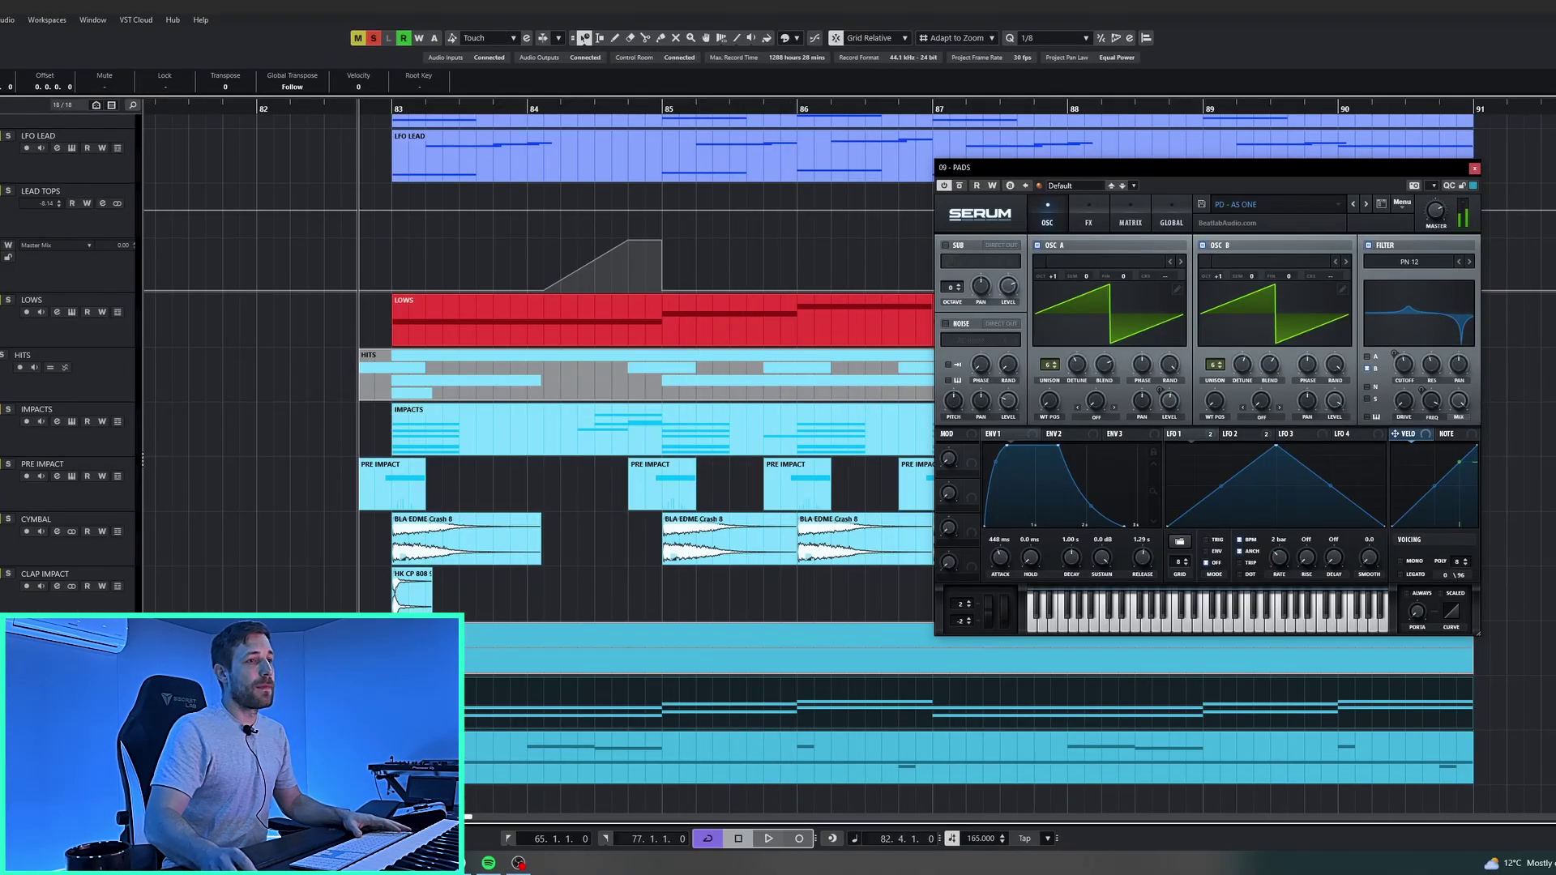
click(1474, 168)
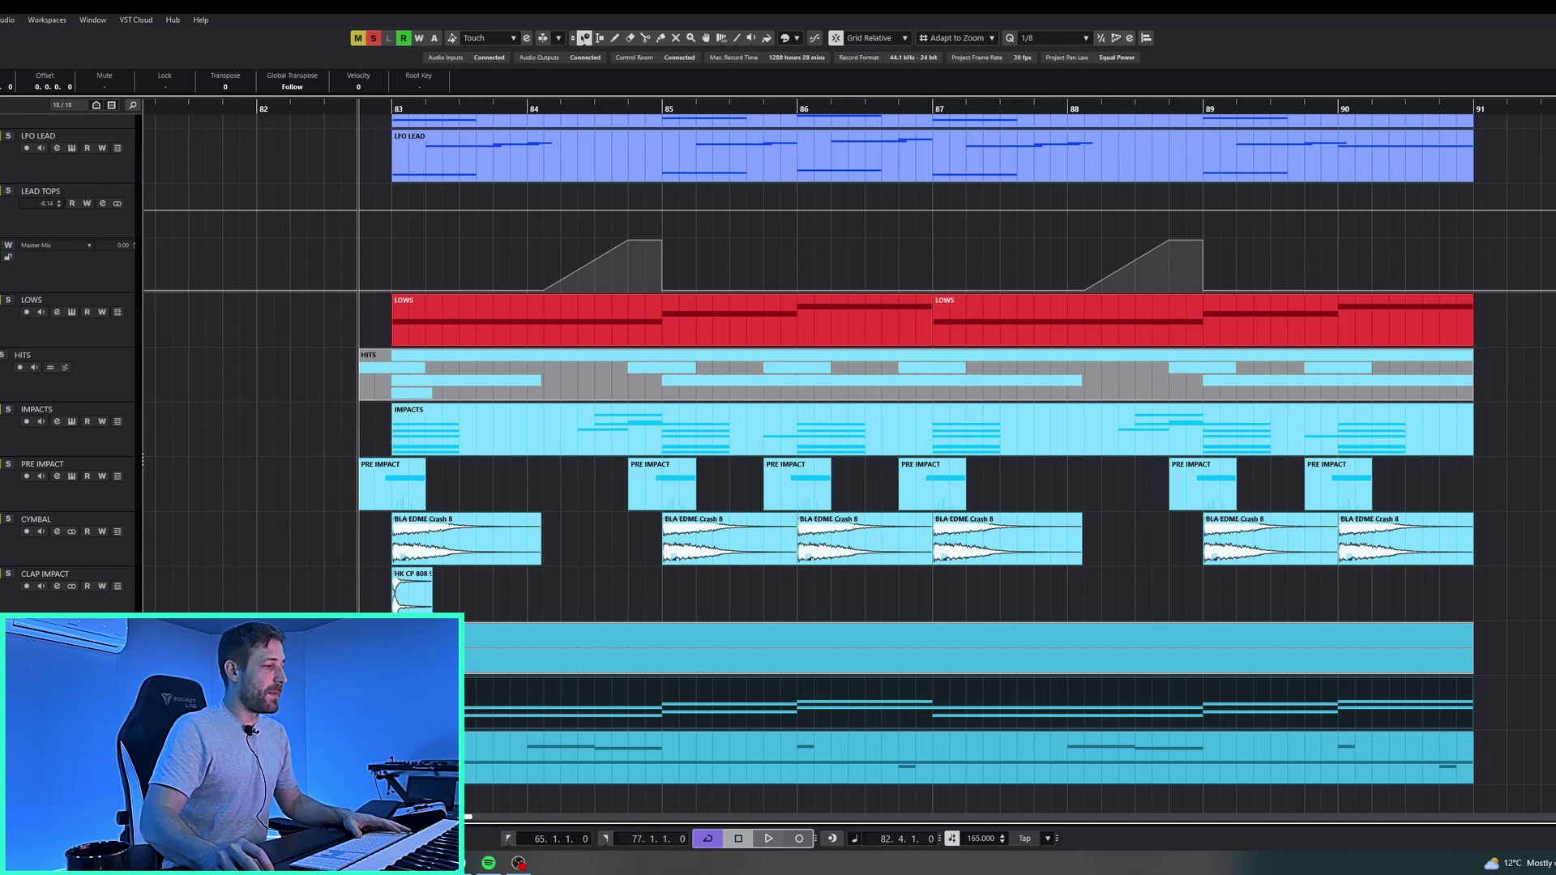
Examine the ATMOS track's Serum patch and play its part in the key editor, and close both windows
key(Return)
drag(900, 200, 1056, 192)
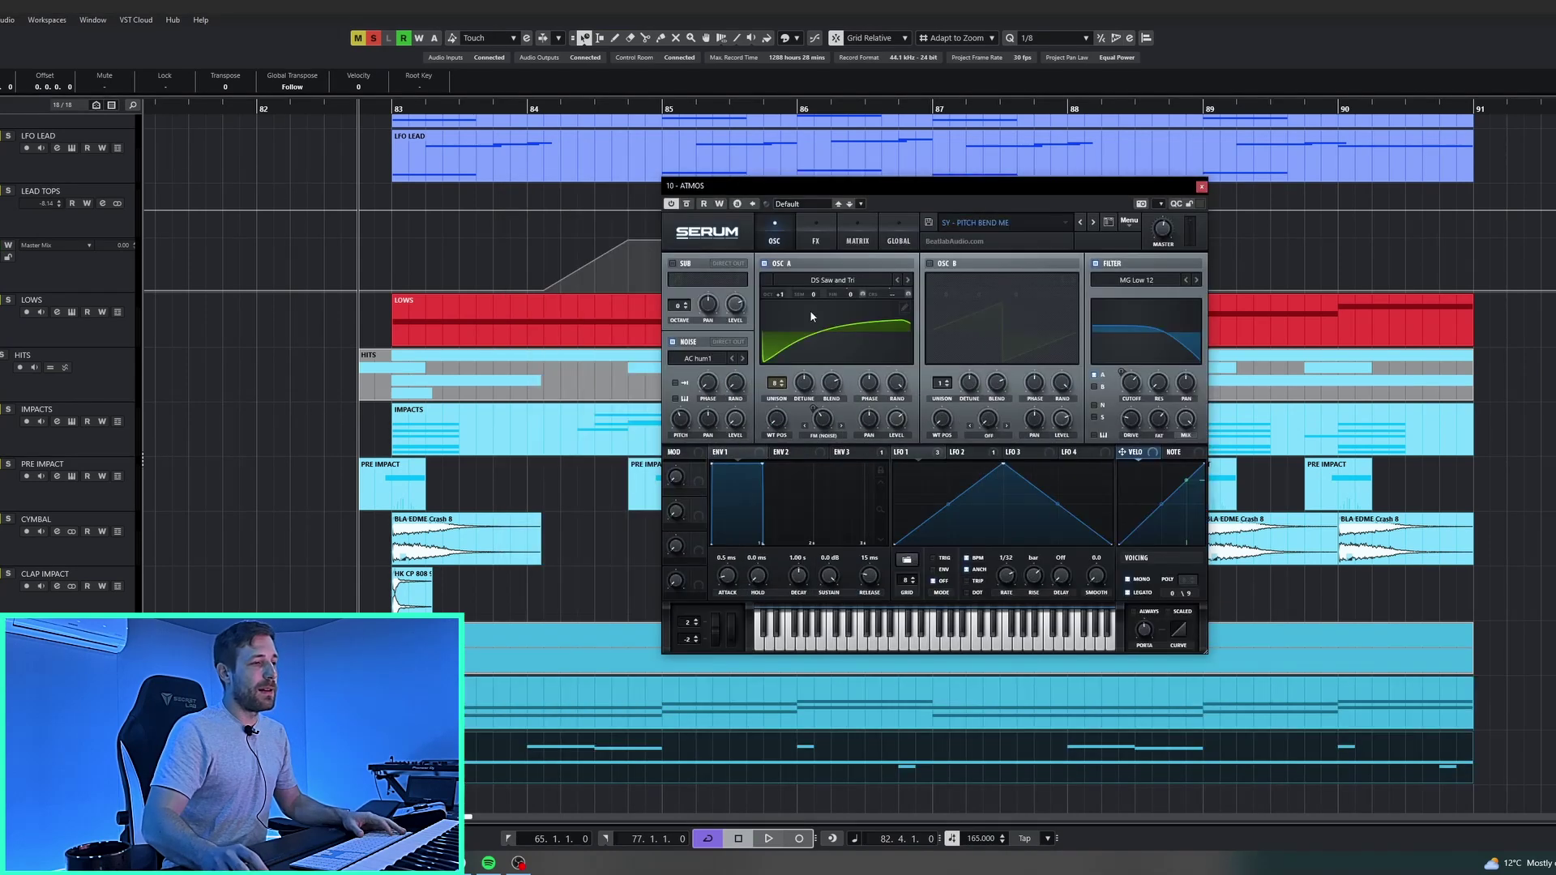
key(Return)
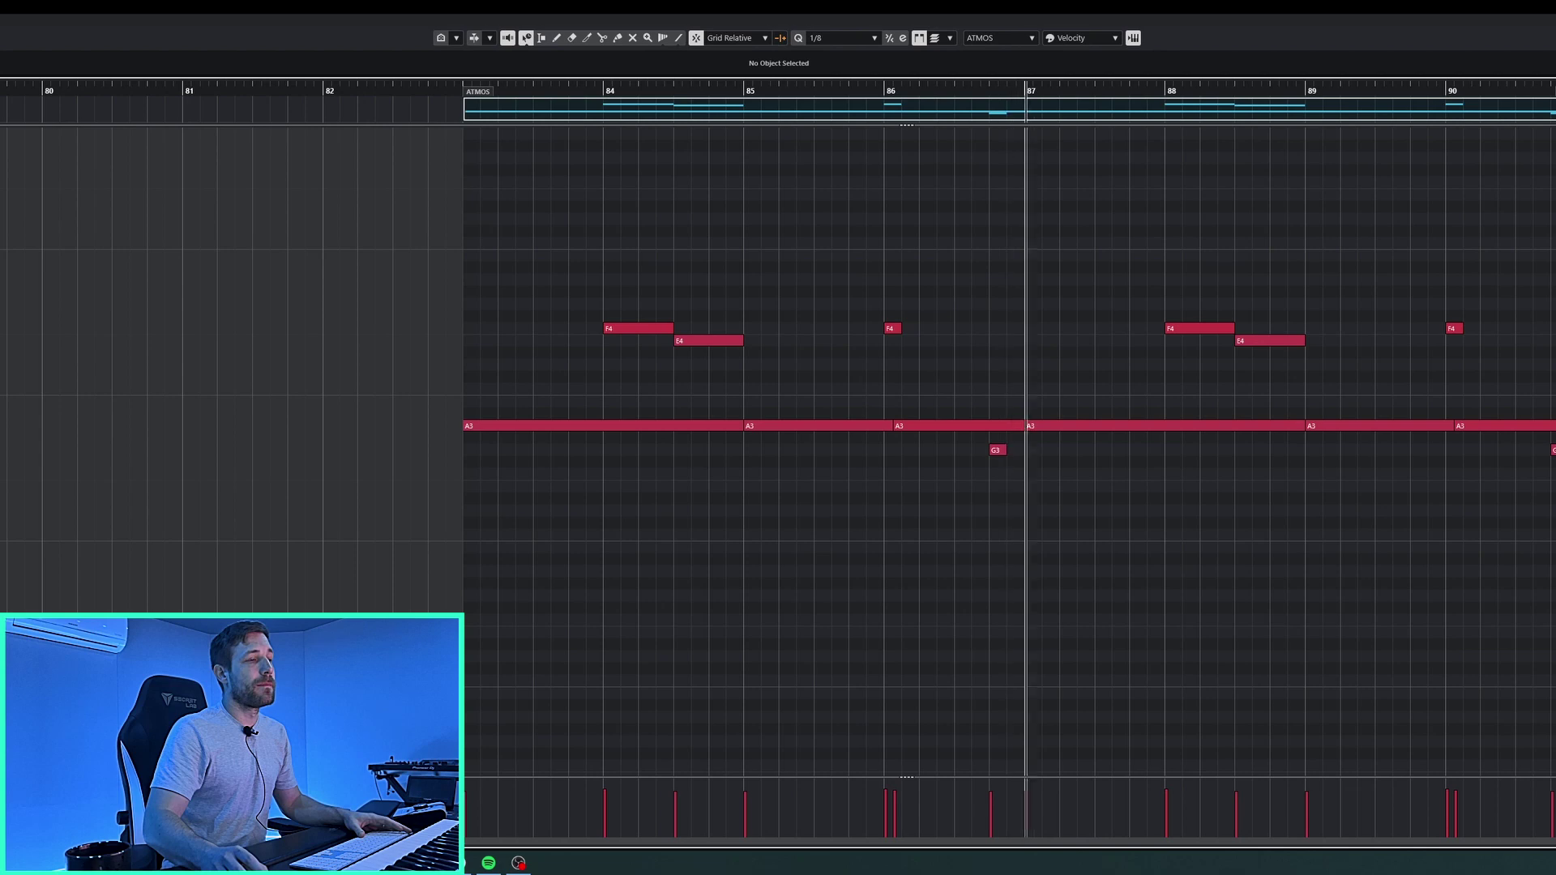
key(Return)
click(1201, 187)
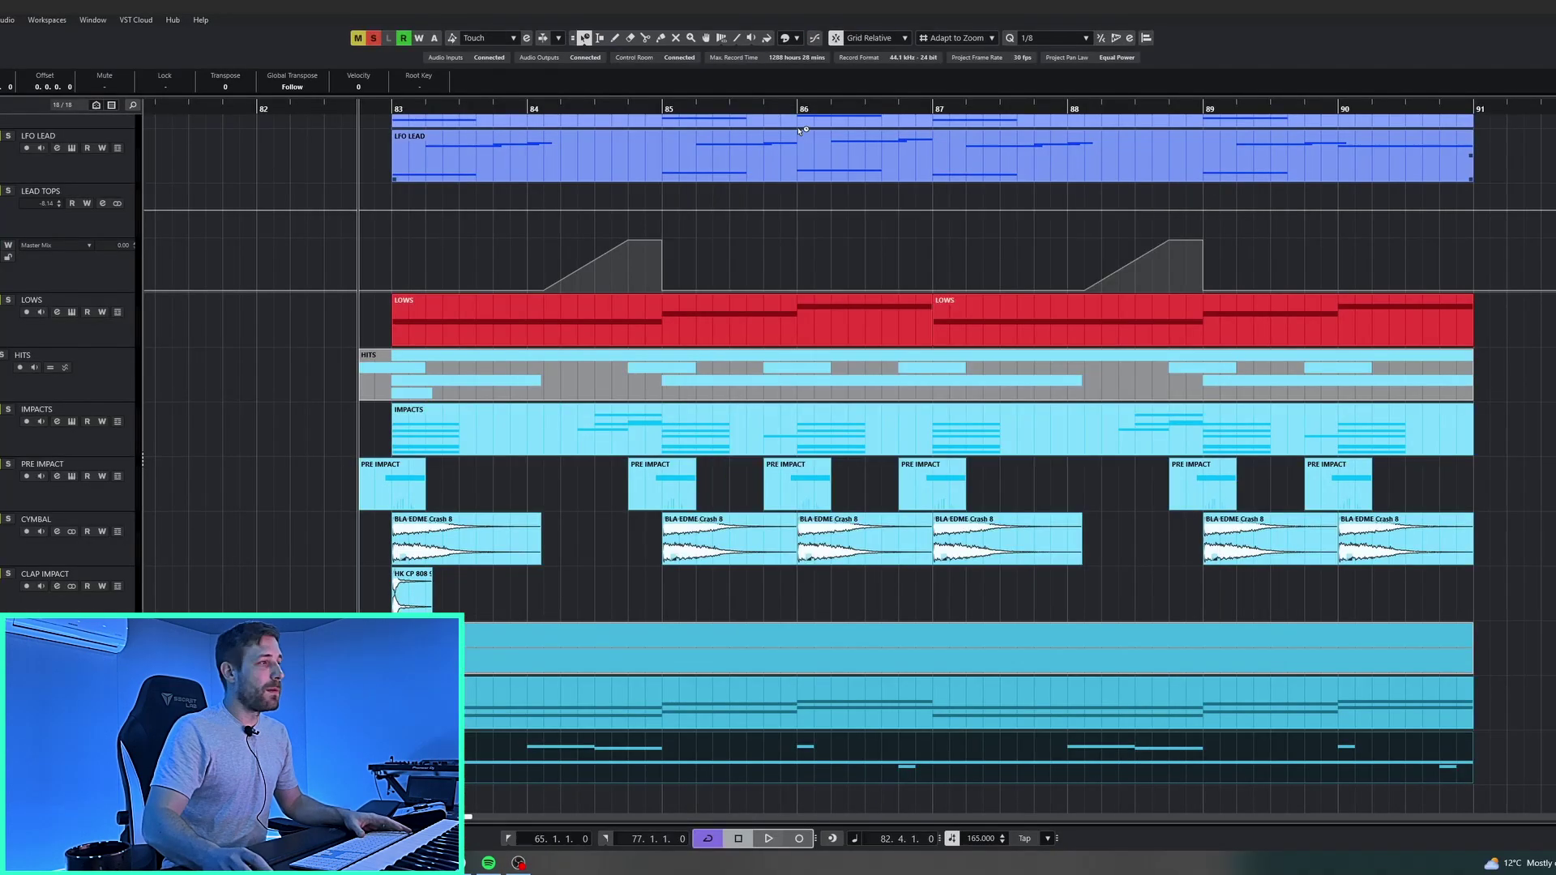
Clear all track solos and play the full layered section from just before bar 83
click(372, 38)
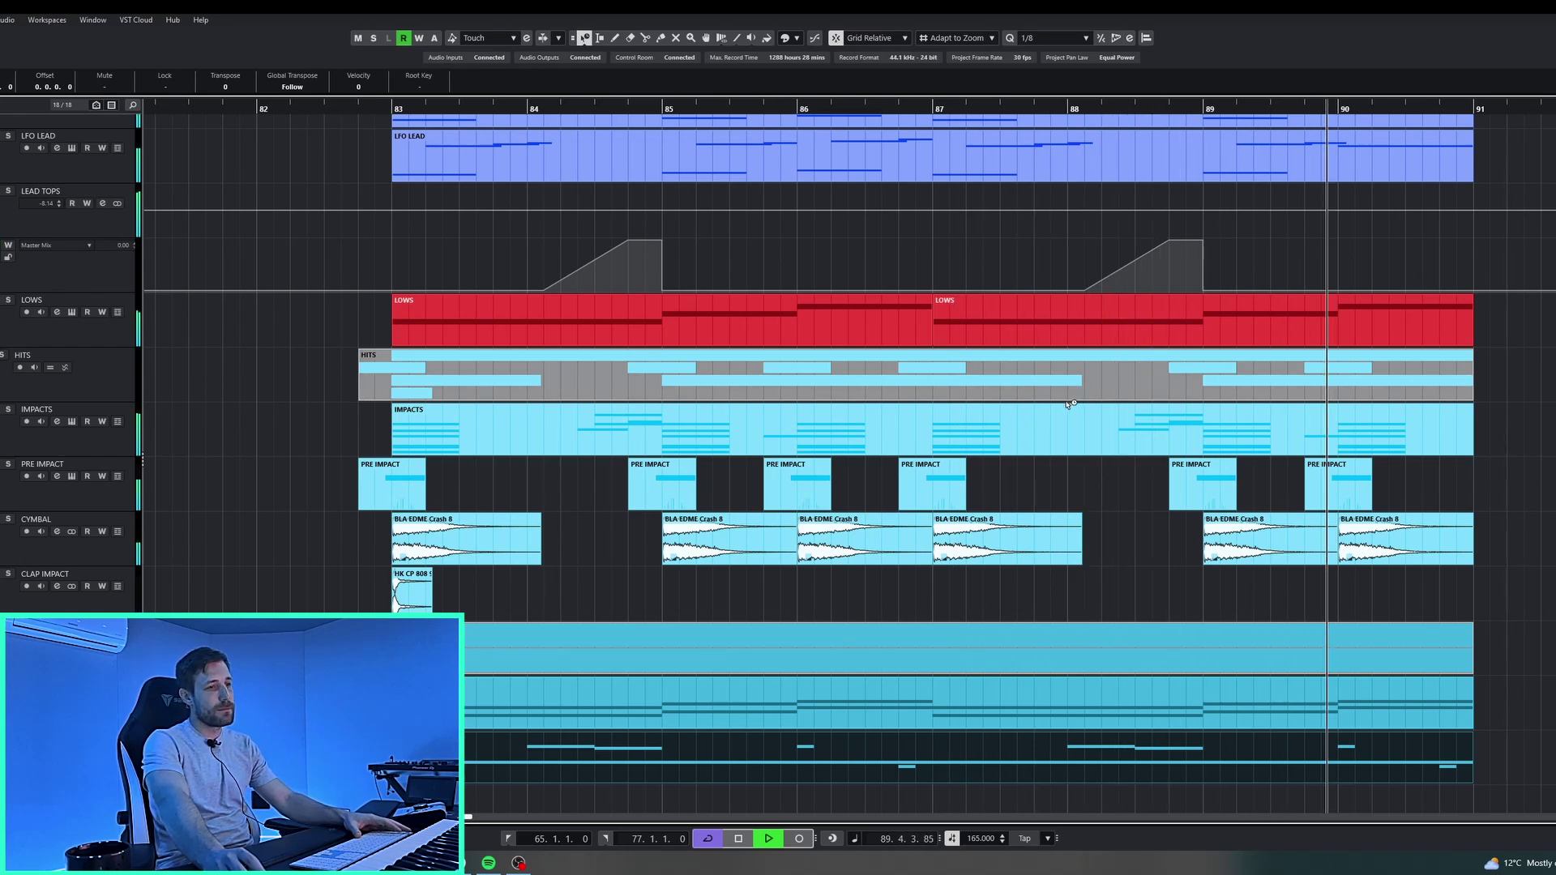
key(space)
Open the DETUNE VARIATION part that ends at bar 91 to examine its closing notes
scroll(1299, 371, up, 2)
scroll(1134, 340, right, 5)
scroll(997, 312, up, 6)
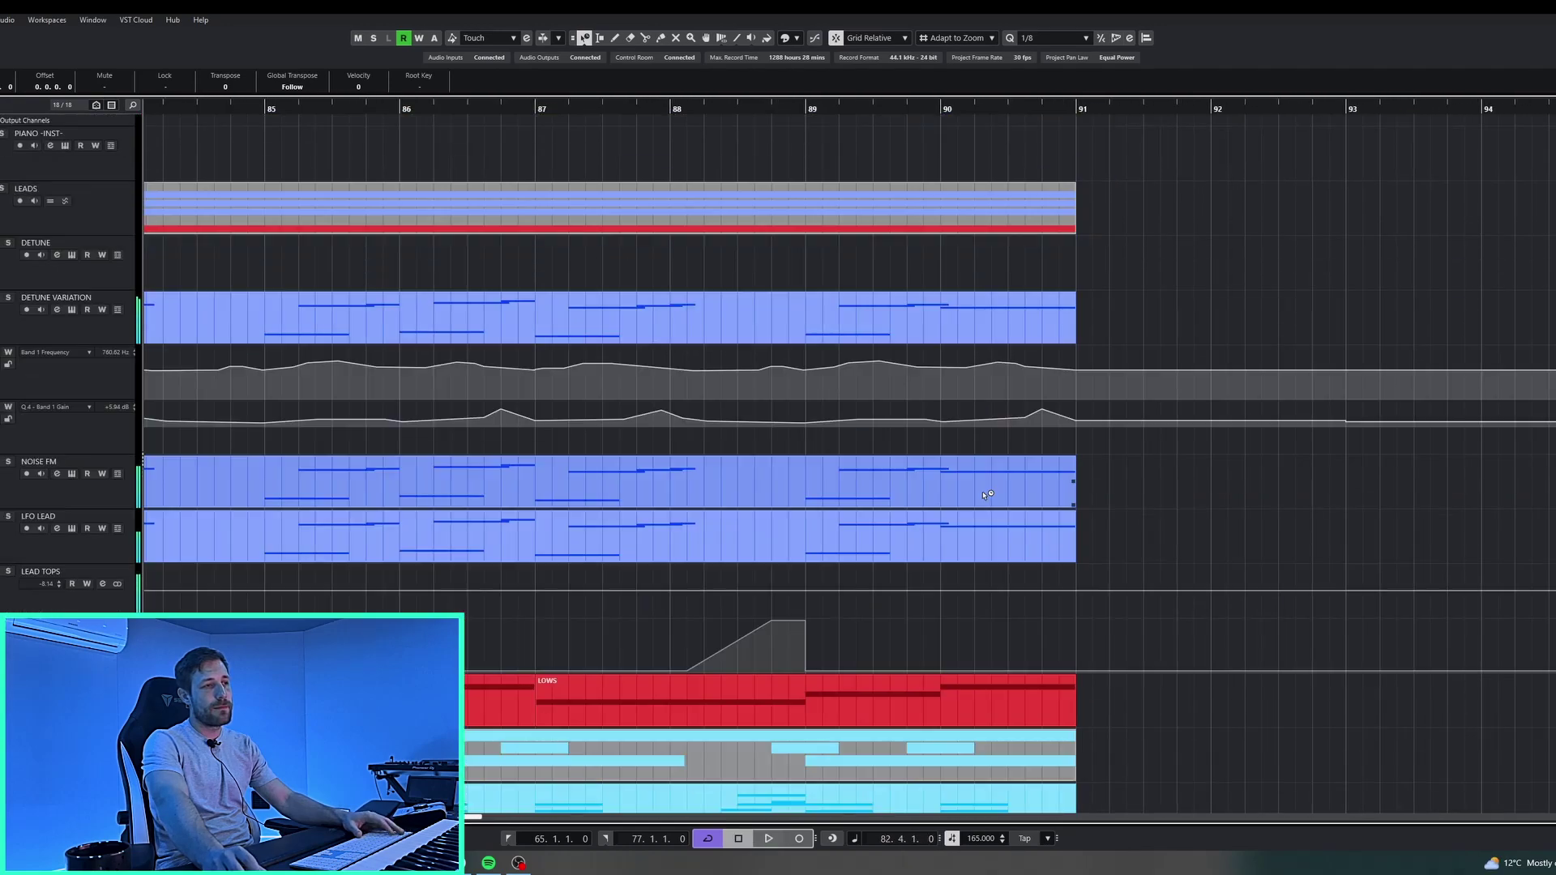
double_click(997, 319)
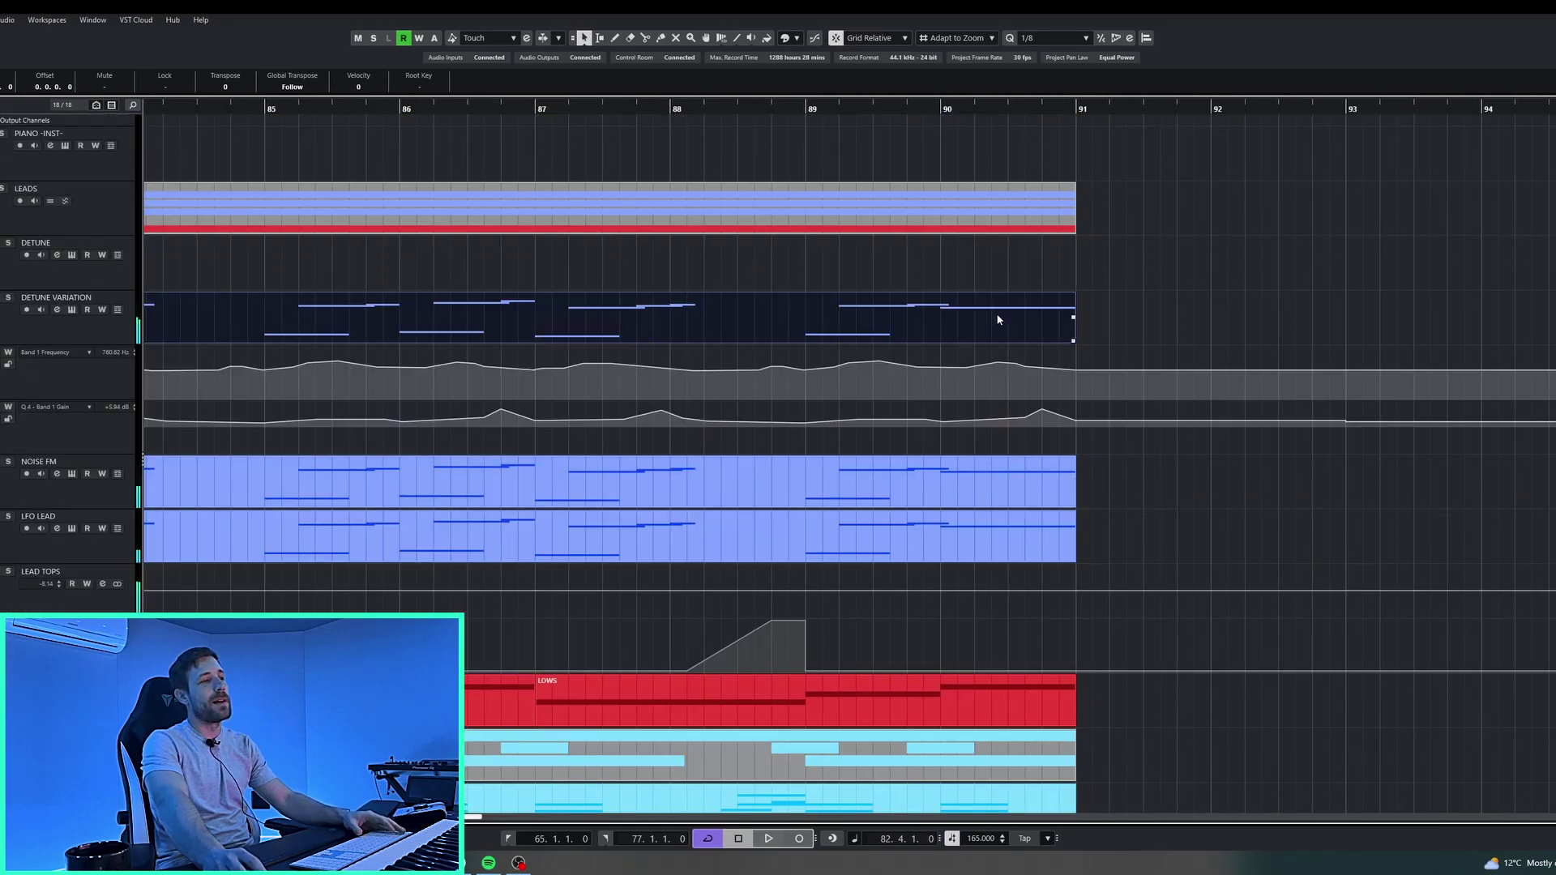